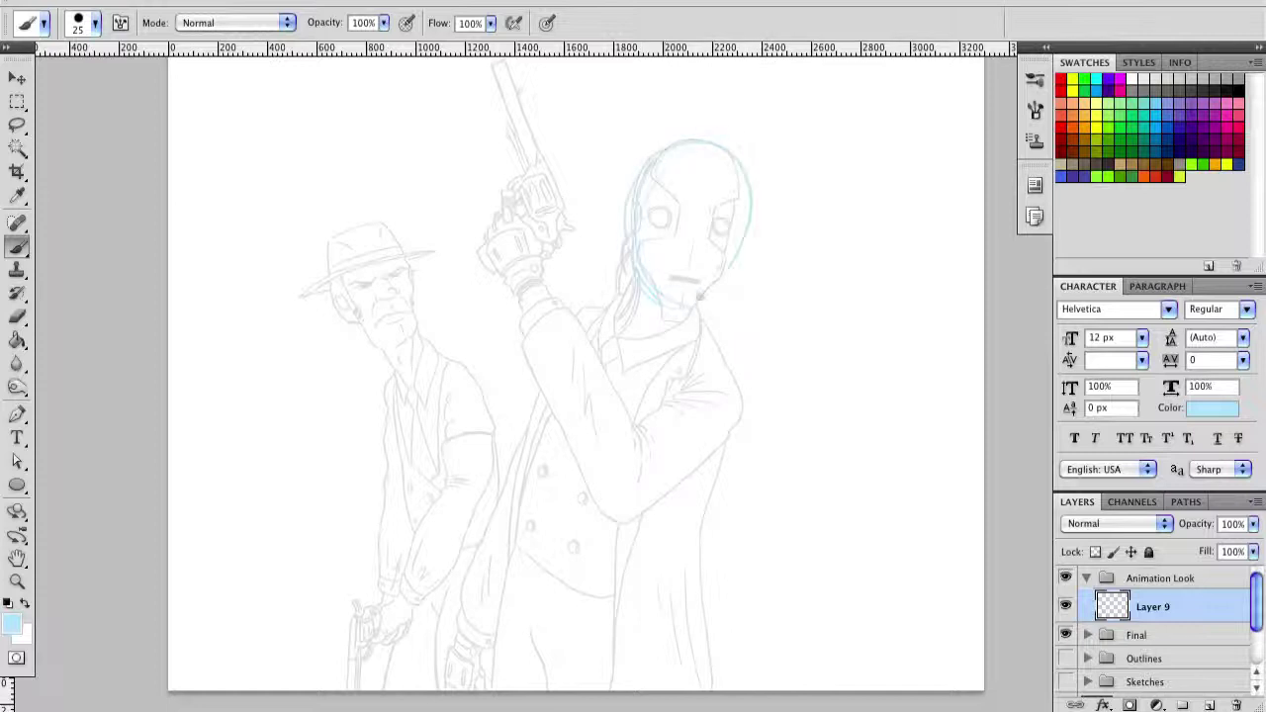
Step: Undo the last stroke and redraw the bald masked figure's head in light blue, with its face markings, neck and collar
key(ctrl+z)
mouse_move(700, 147)
mouse_down()
mouse_move(727, 267)
mouse_move(652, 293)
mouse_up()
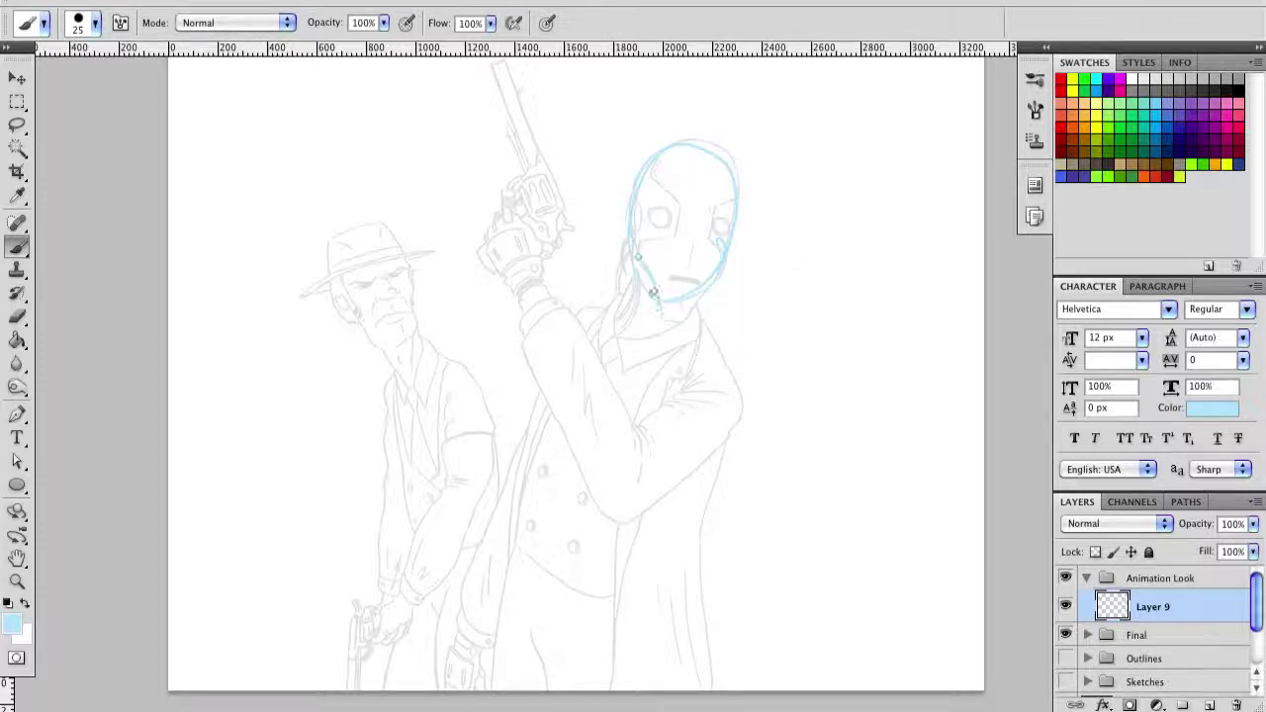
drag(740, 203, 683, 138)
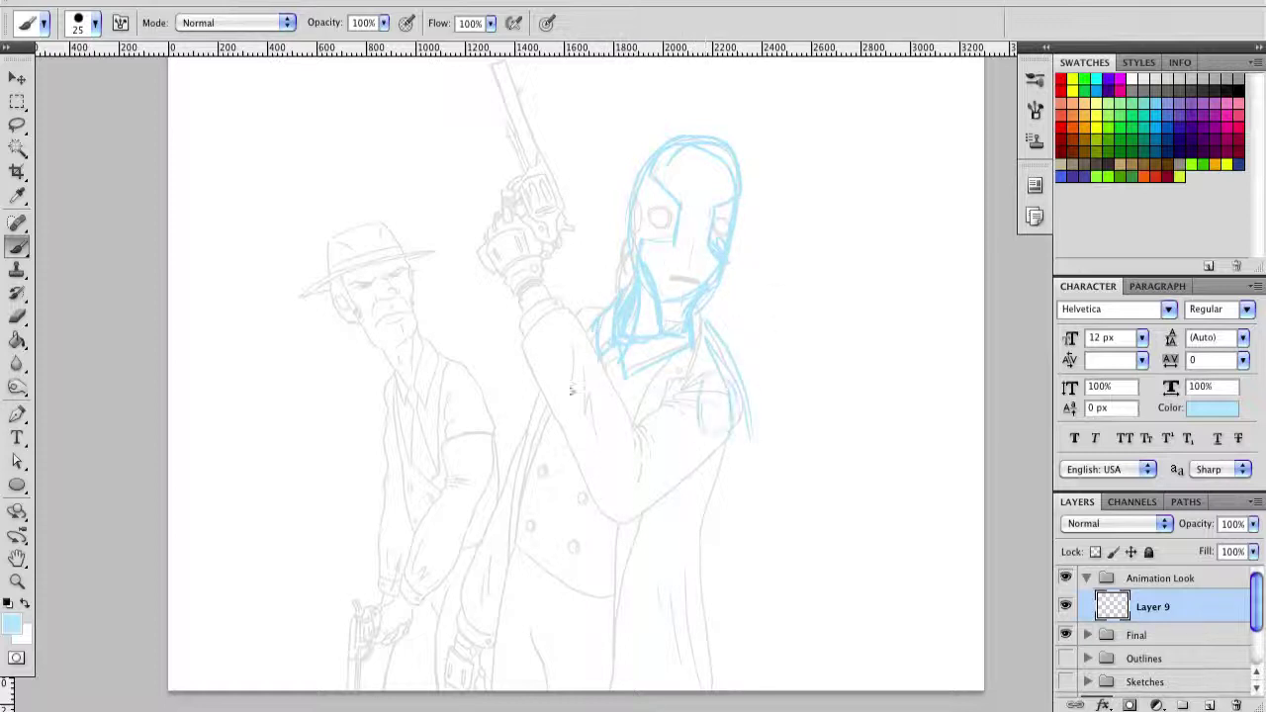
Step: Block in the masked figure's arms, raised hand and outer coat edges in light blue over the faint reference
mouse_move(571, 390)
mouse_down()
mouse_move(524, 465)
mouse_move(613, 495)
mouse_move(588, 520)
mouse_move(559, 367)
mouse_move(482, 645)
mouse_up()
mouse_move(697, 445)
mouse_down()
mouse_move(633, 495)
mouse_move(514, 200)
mouse_move(530, 364)
mouse_move(602, 474)
mouse_move(639, 503)
mouse_move(668, 402)
mouse_up()
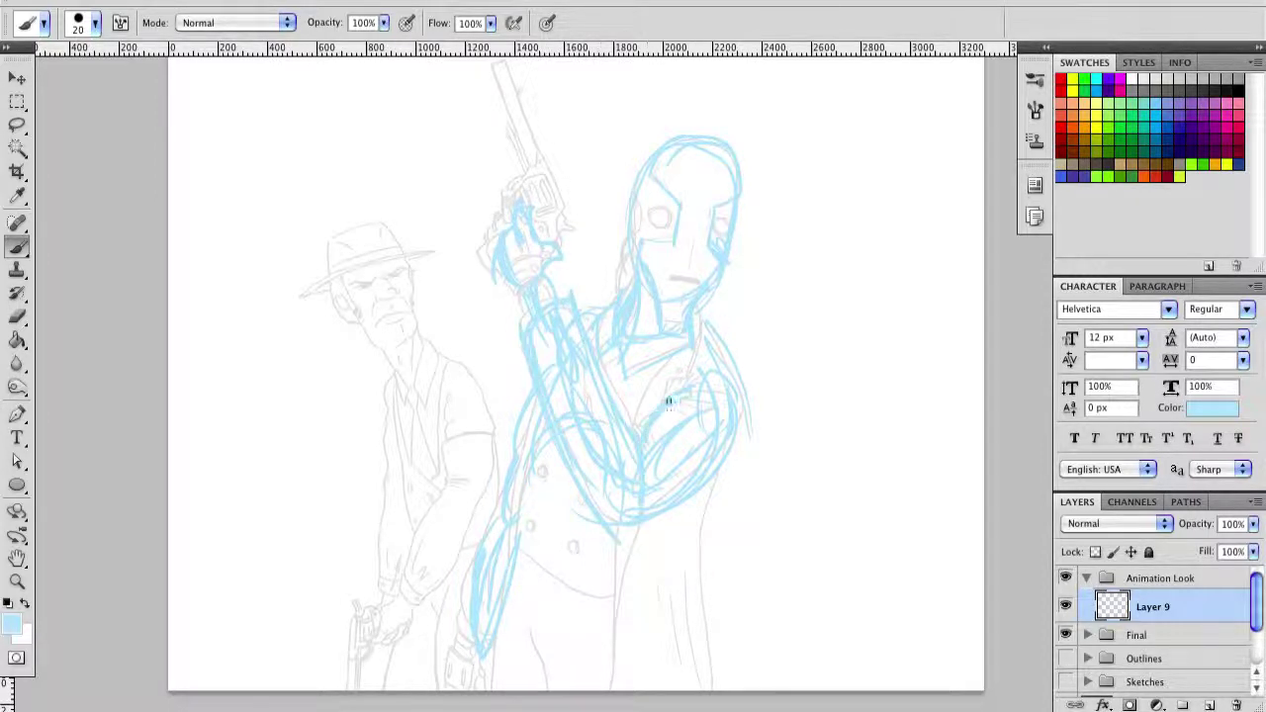
mouse_move(687, 481)
mouse_down()
mouse_move(737, 440)
mouse_move(703, 594)
mouse_move(616, 565)
mouse_move(729, 544)
mouse_move(750, 438)
mouse_move(729, 544)
mouse_up()
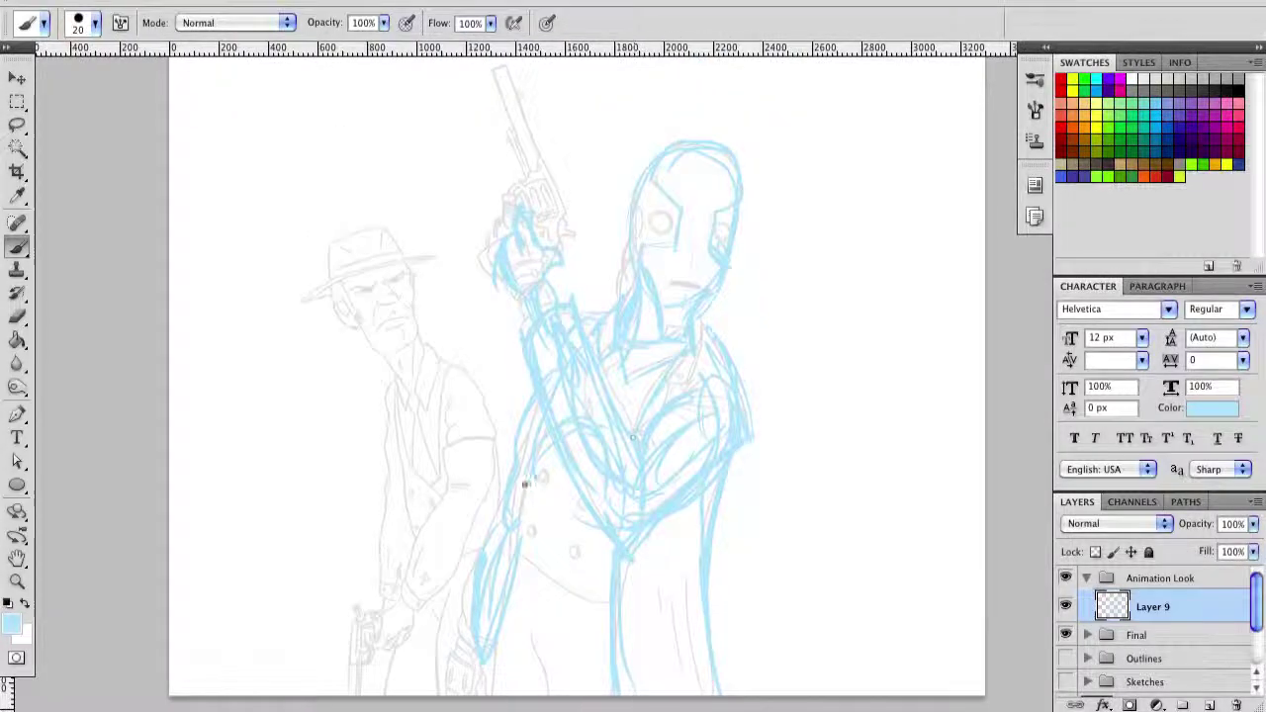
Step: Sketch the masked figure's vest hem, legs and the long coat's edges and folds below the waist
mouse_move(579, 573)
mouse_down()
mouse_move(593, 442)
mouse_move(581, 473)
mouse_move(617, 495)
mouse_up()
drag(524, 463, 546, 584)
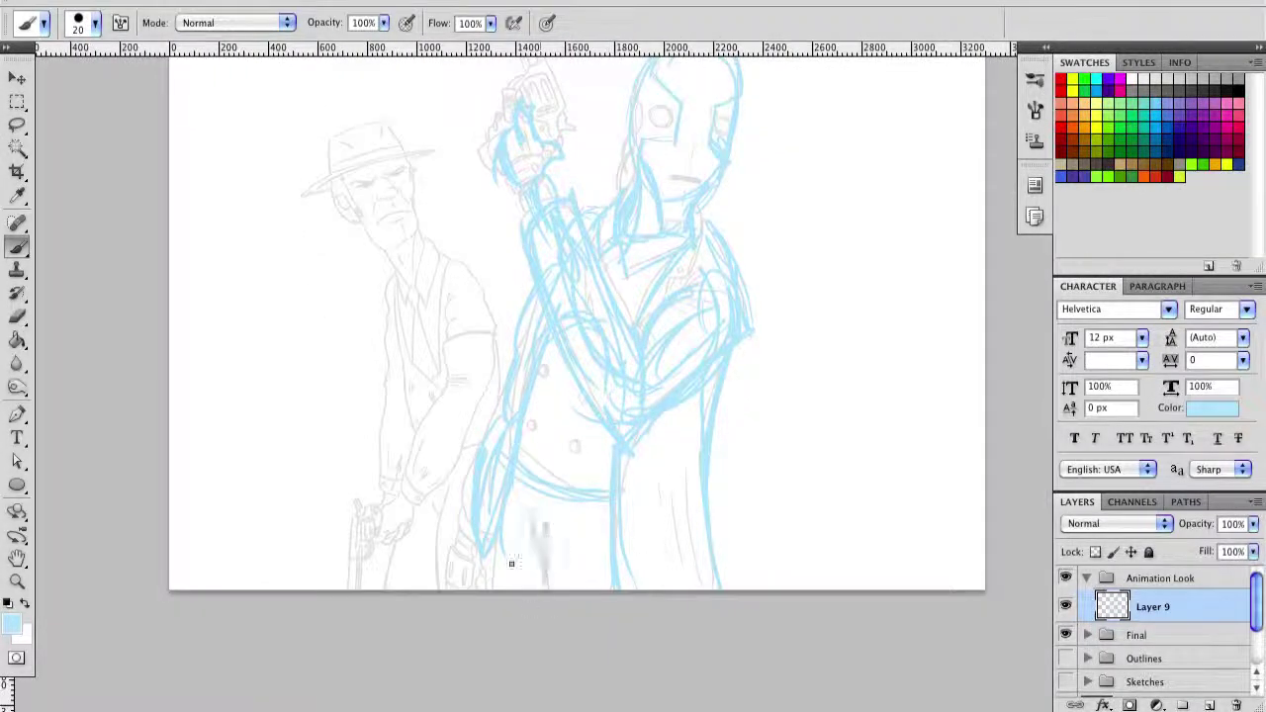
drag(540, 518, 490, 591)
drag(490, 413, 474, 511)
drag(724, 380, 718, 387)
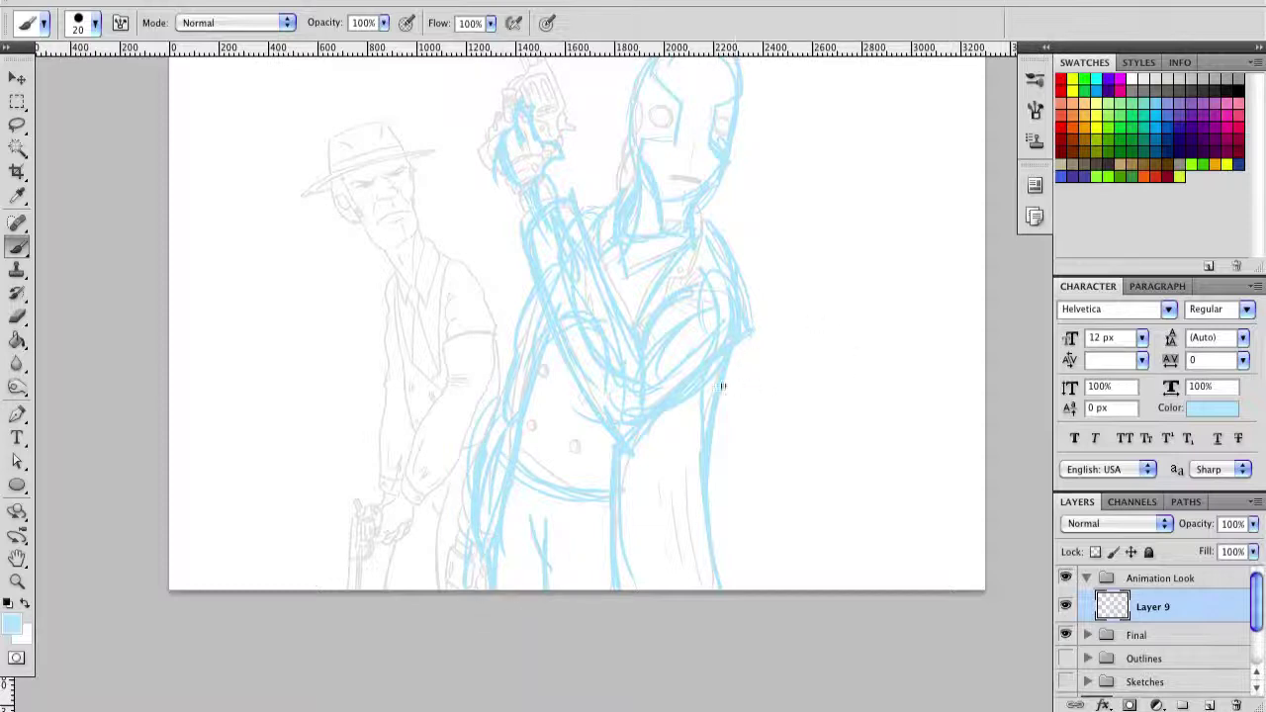
mouse_move(689, 441)
mouse_down()
mouse_move(709, 583)
mouse_move(704, 562)
mouse_up()
mouse_move(605, 503)
mouse_down()
mouse_move(605, 581)
mouse_move(625, 562)
mouse_up()
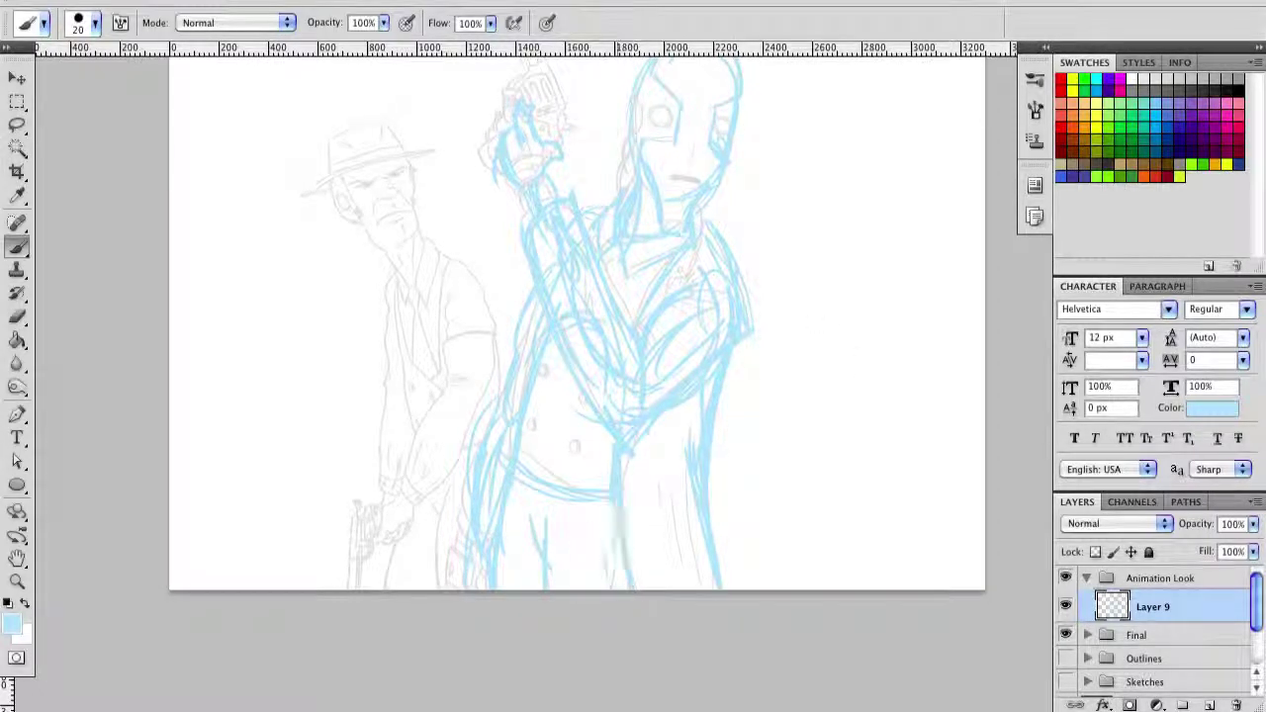
drag(623, 506, 623, 542)
Step: Sketch the raised revolver in the masked figure's hand, from the frame up along the barrel to the muzzle
scroll(693, 345, up, 3)
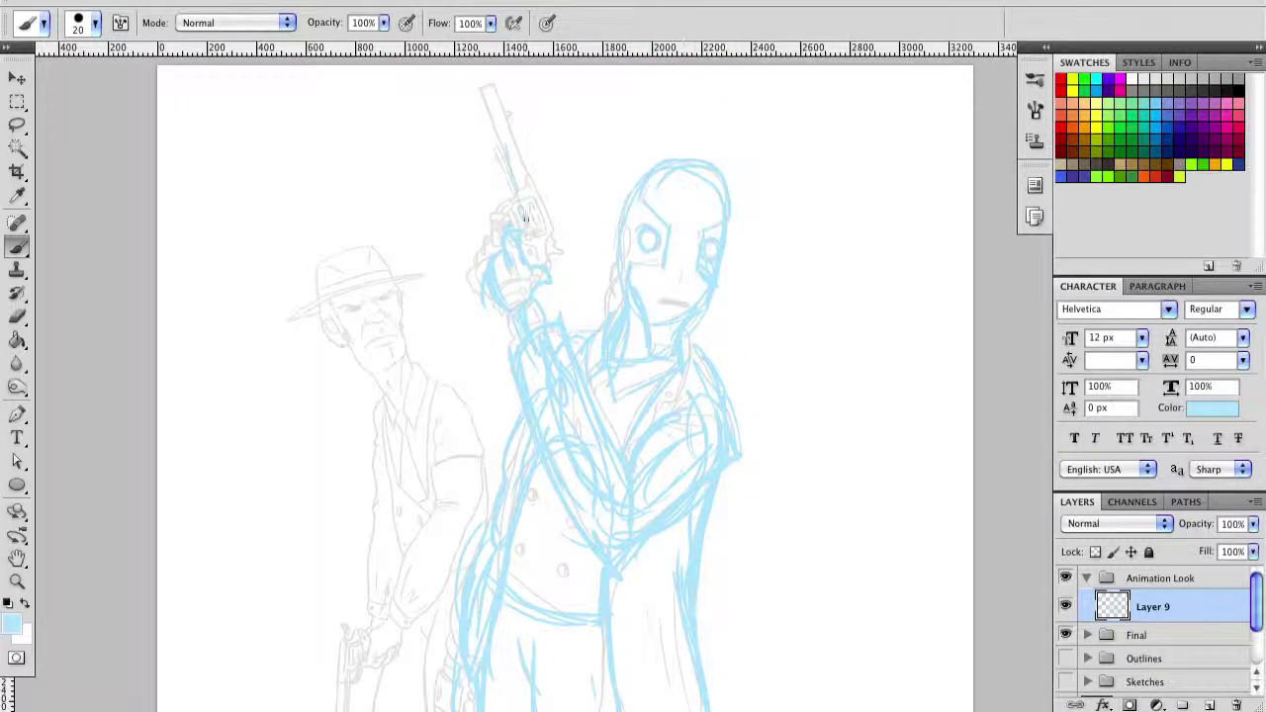
drag(542, 201, 566, 263)
drag(562, 255, 549, 265)
drag(535, 191, 512, 123)
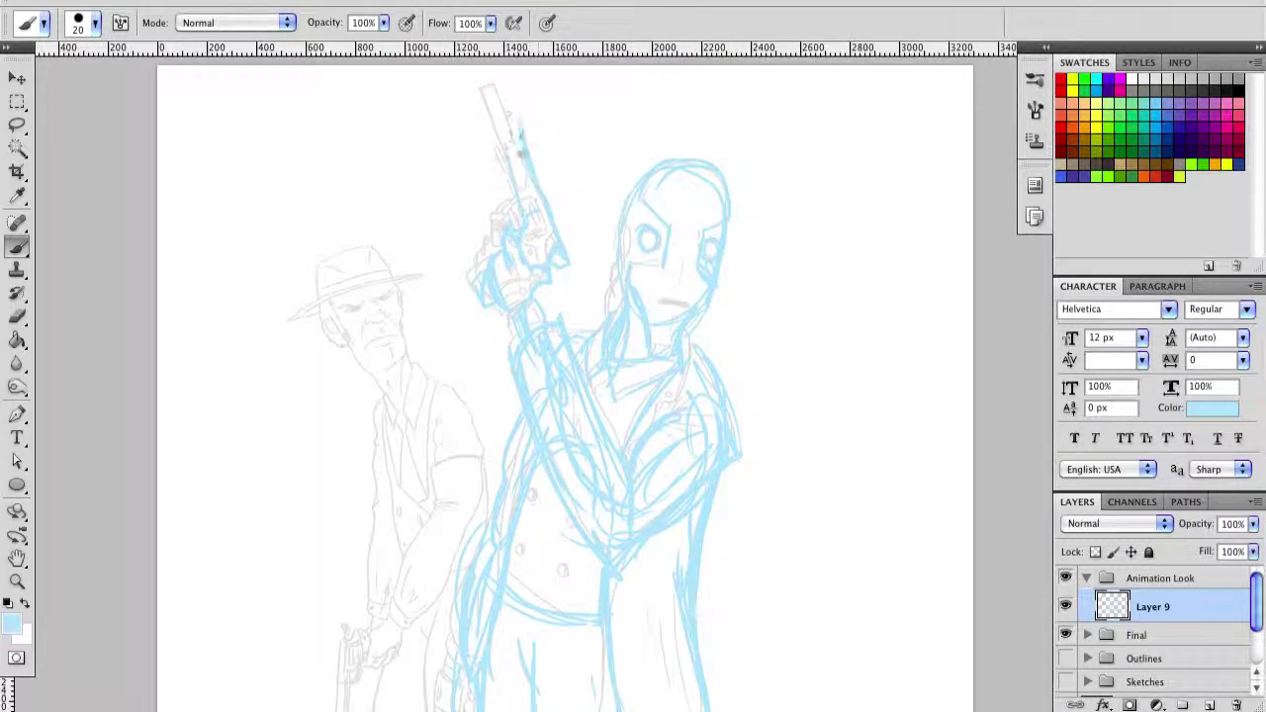
drag(552, 235, 500, 129)
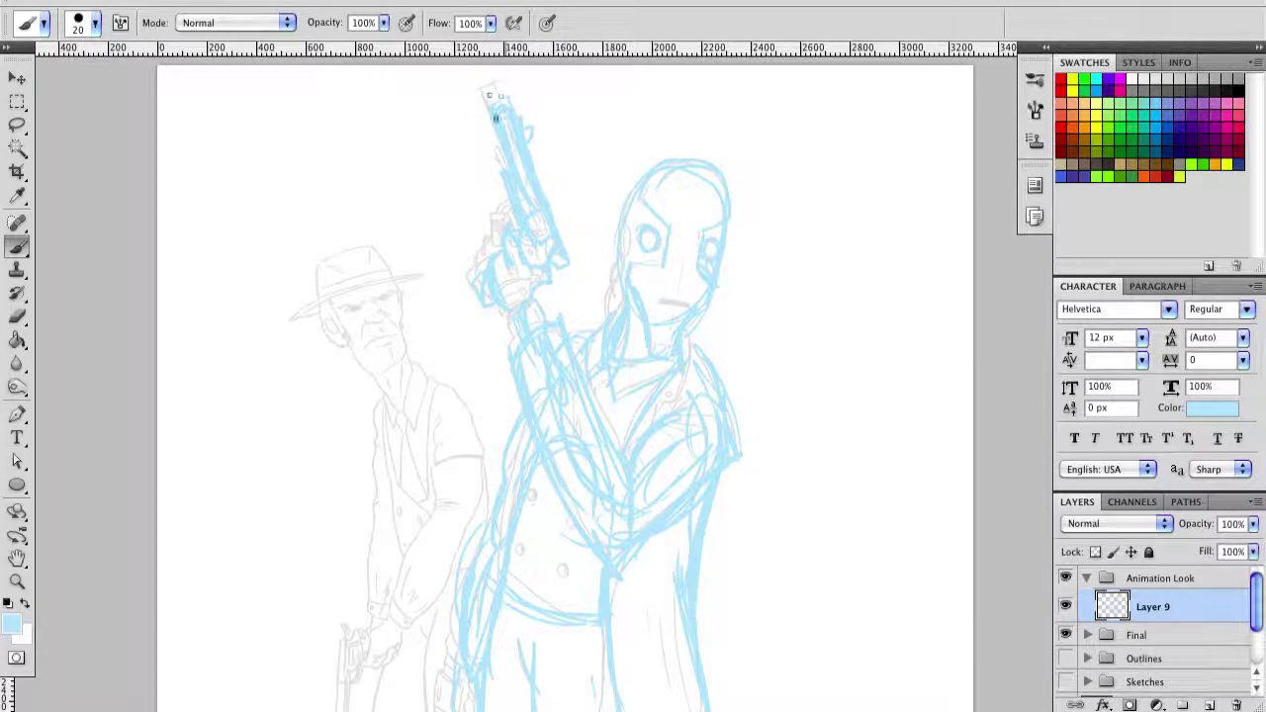
drag(488, 95, 495, 105)
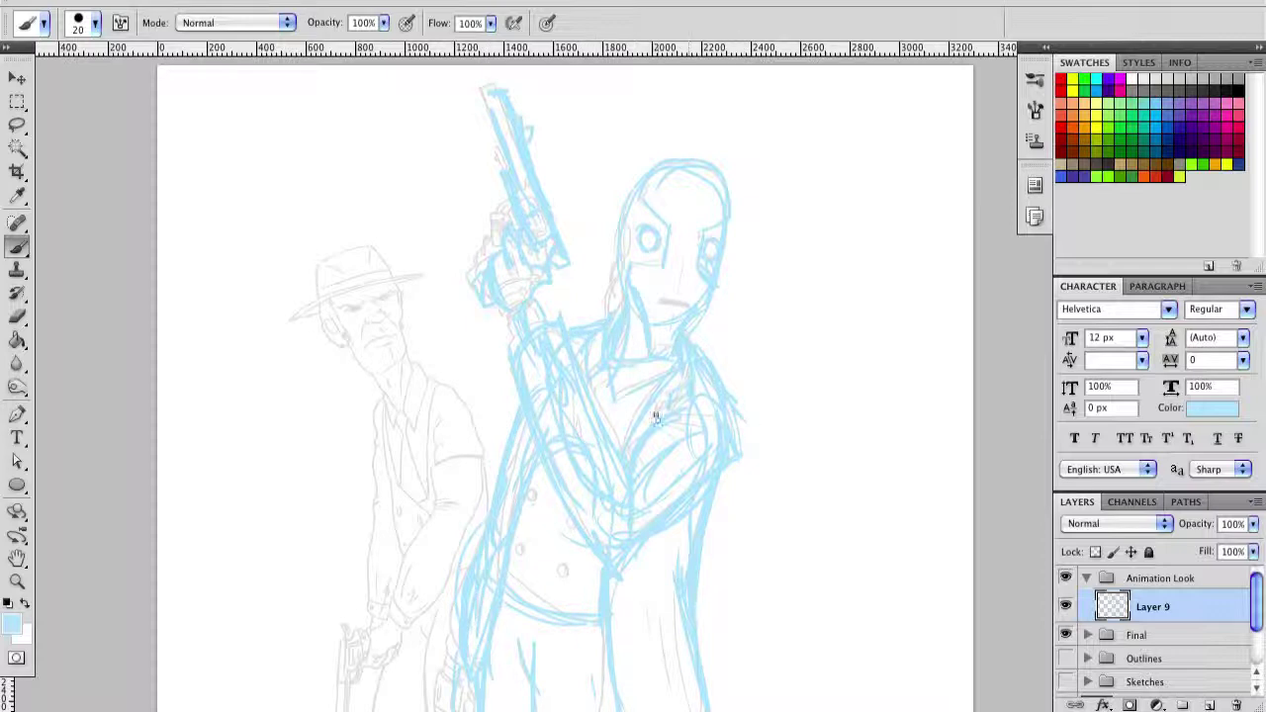
Step: Add coat and vest fold lines across the masked figure's torso and sketch the ear on the side of the head
drag(627, 544, 621, 682)
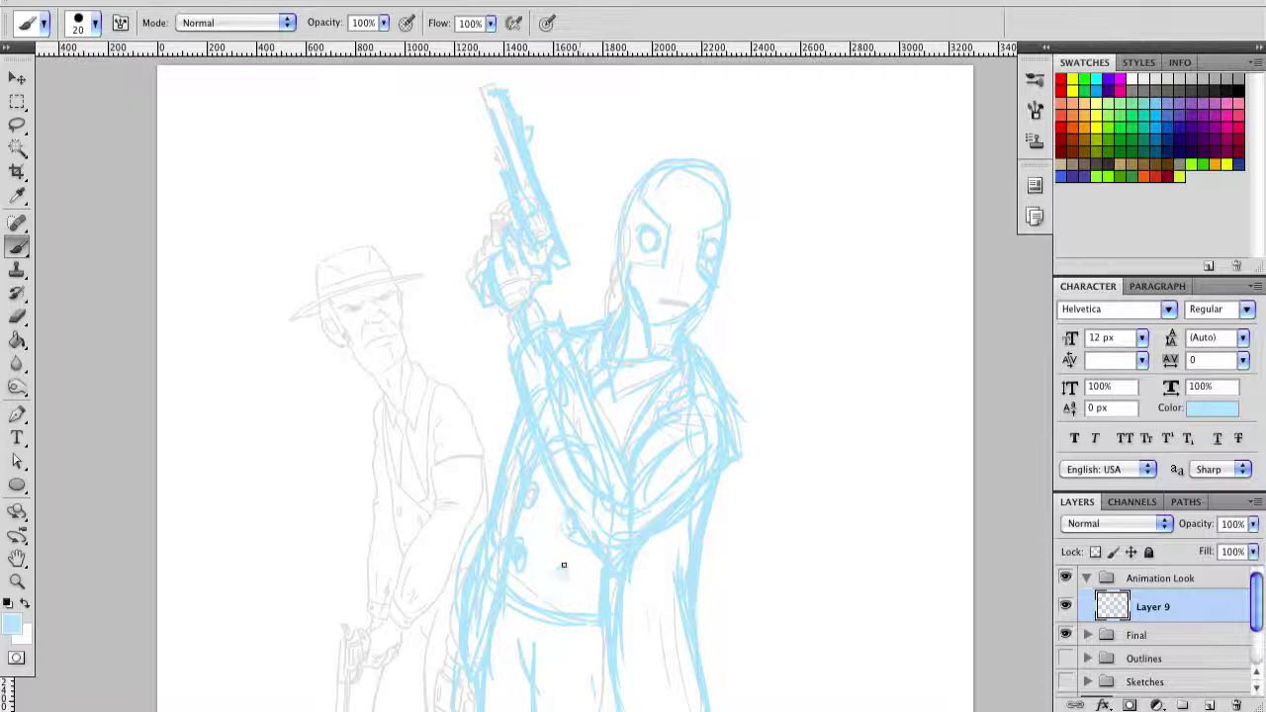
drag(543, 587, 572, 399)
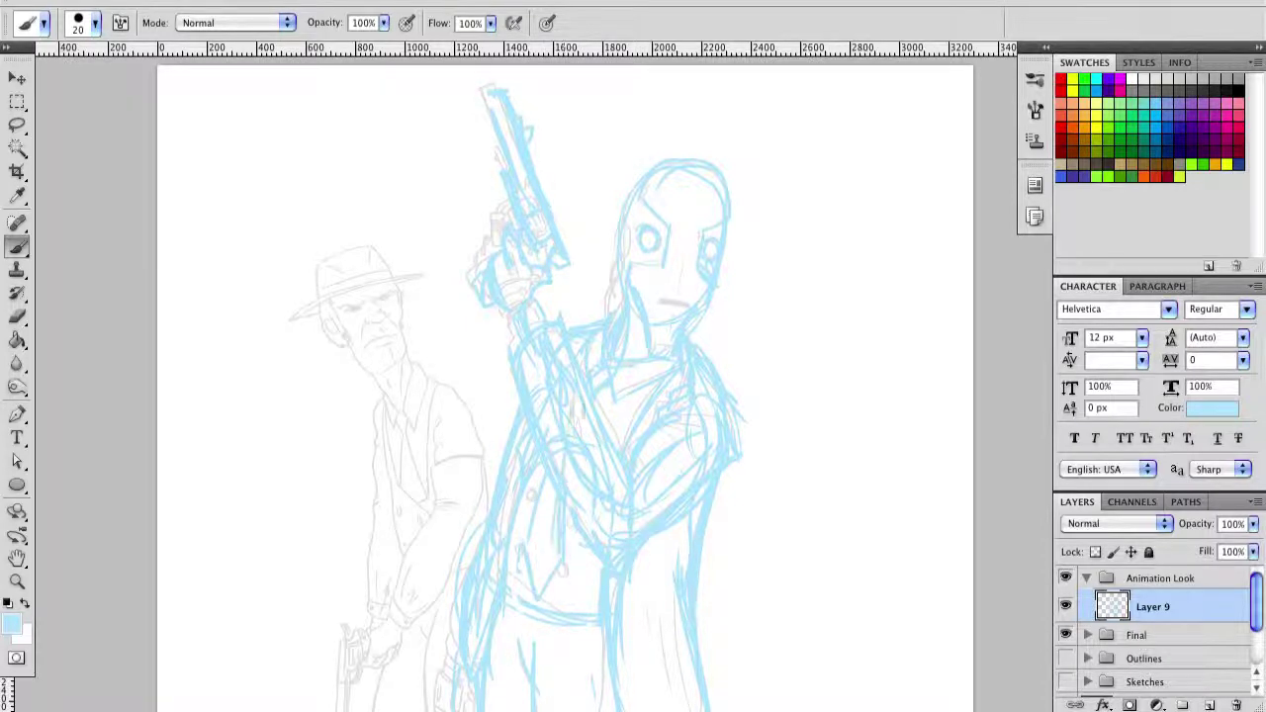
drag(550, 554, 586, 402)
drag(569, 485, 533, 563)
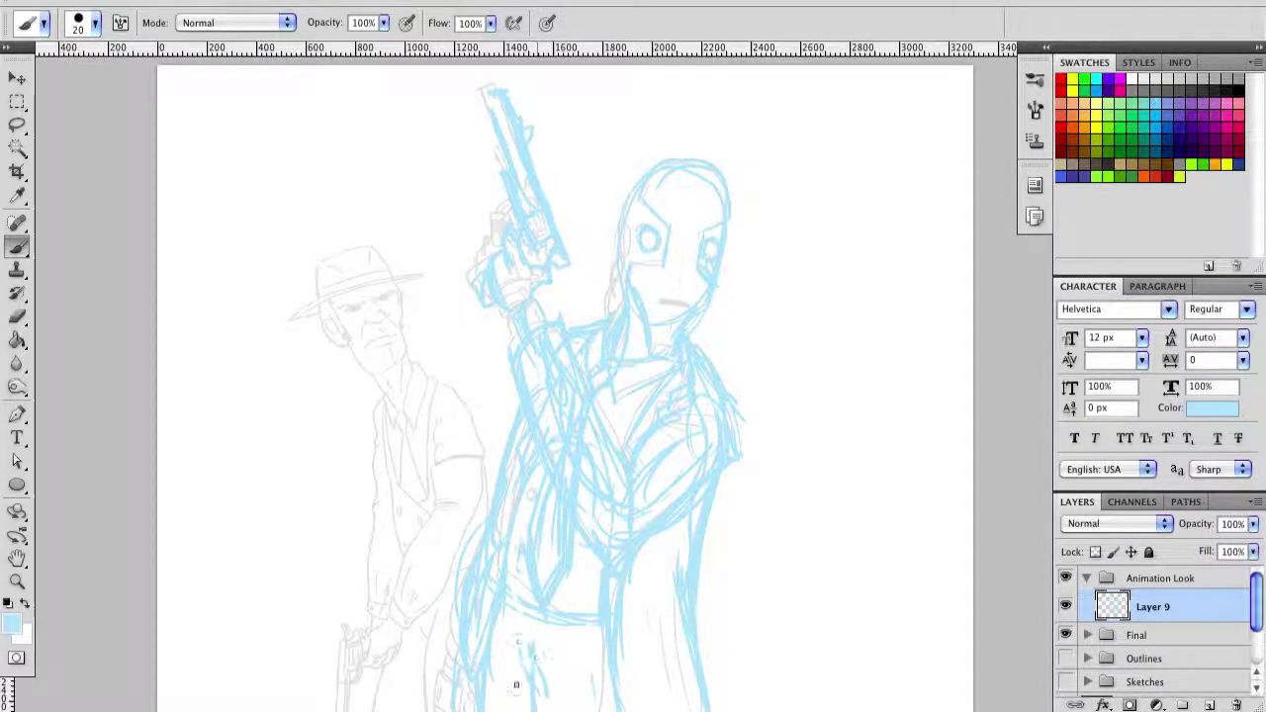
drag(654, 548, 663, 425)
scroll(738, 324, up, 3)
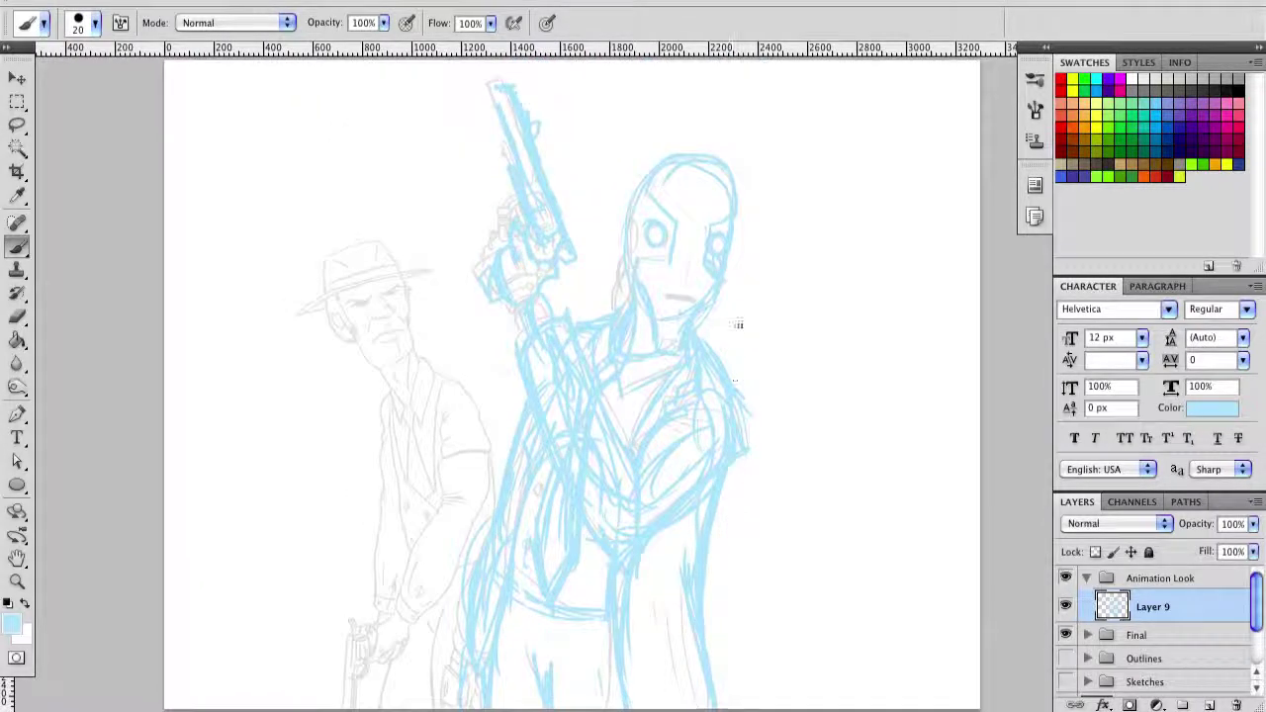
drag(626, 216, 619, 253)
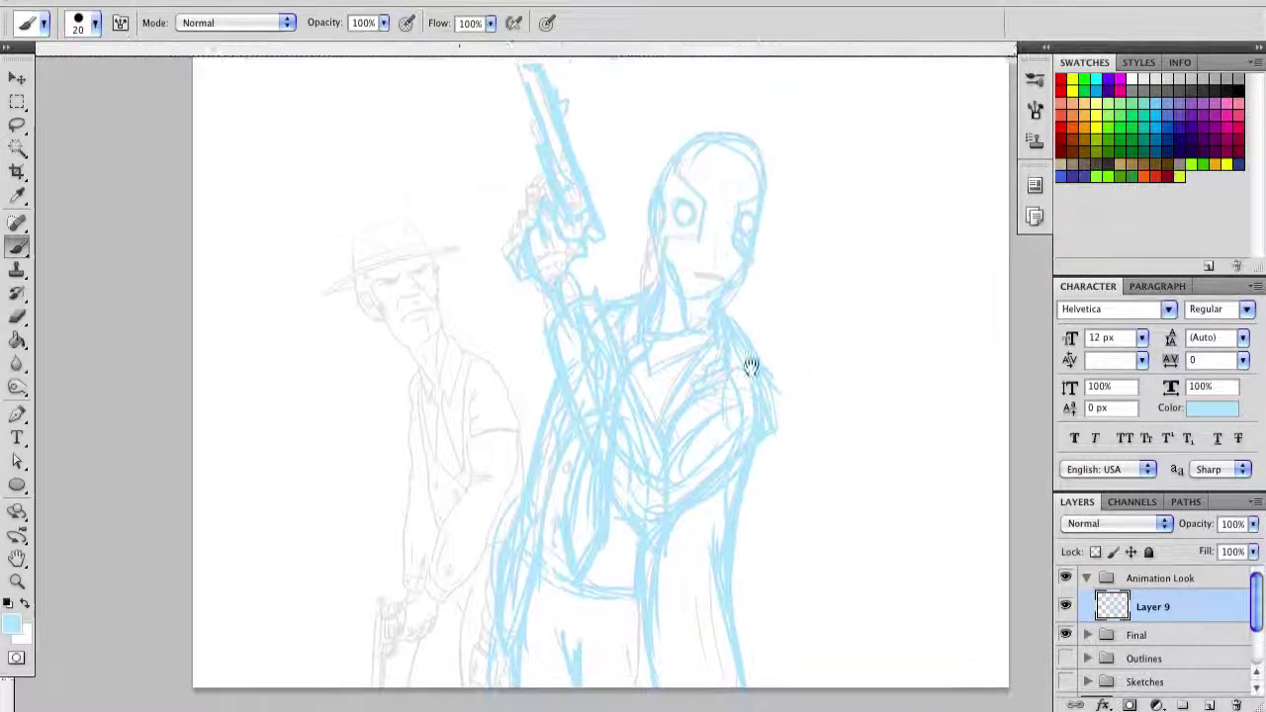
Step: On a new layer, sketch the hatted man's head circle, jaw and neck in light blue, undoing the first attempts
key(ctrl+shift+alt+n)
key(z)
click(516, 535)
key(b)
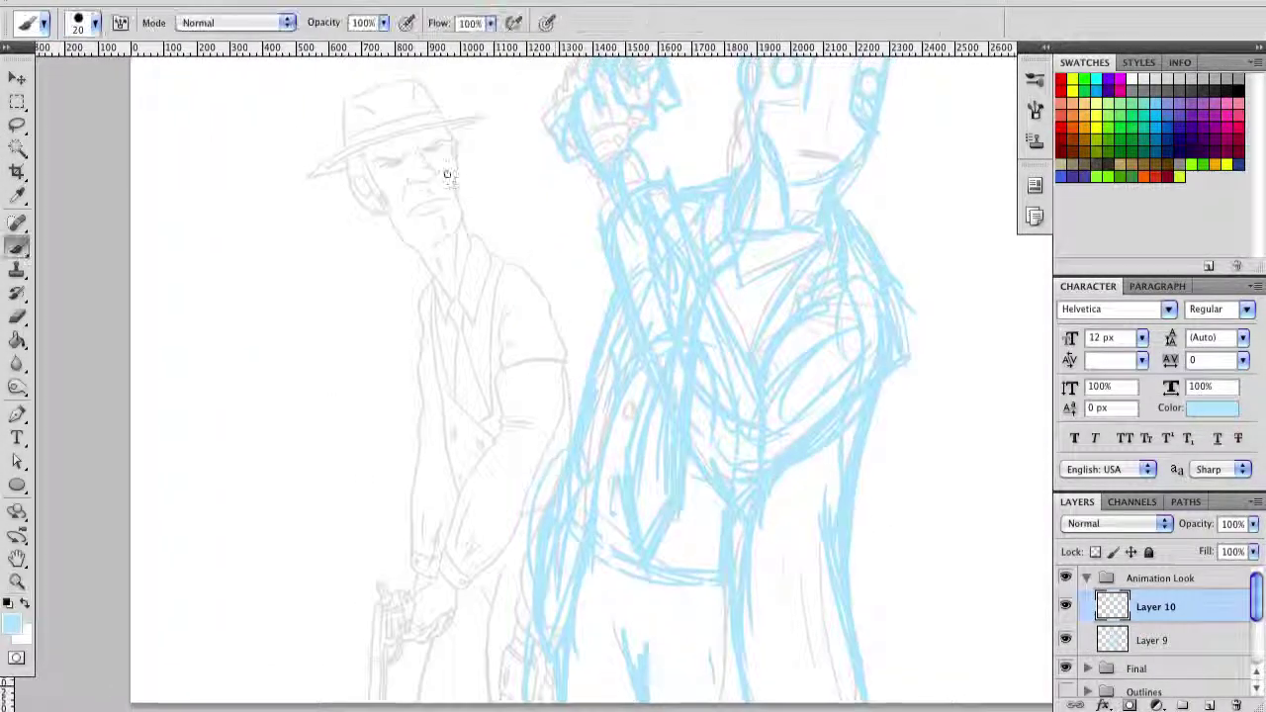
mouse_move(376, 134)
mouse_down()
mouse_move(435, 242)
mouse_move(465, 228)
mouse_up()
key(ctrl+alt+z)
key(ctrl+alt+z)
mouse_move(376, 227)
mouse_down()
mouse_move(440, 98)
mouse_move(465, 212)
mouse_move(406, 252)
mouse_up()
drag(391, 207, 410, 267)
drag(356, 163, 407, 285)
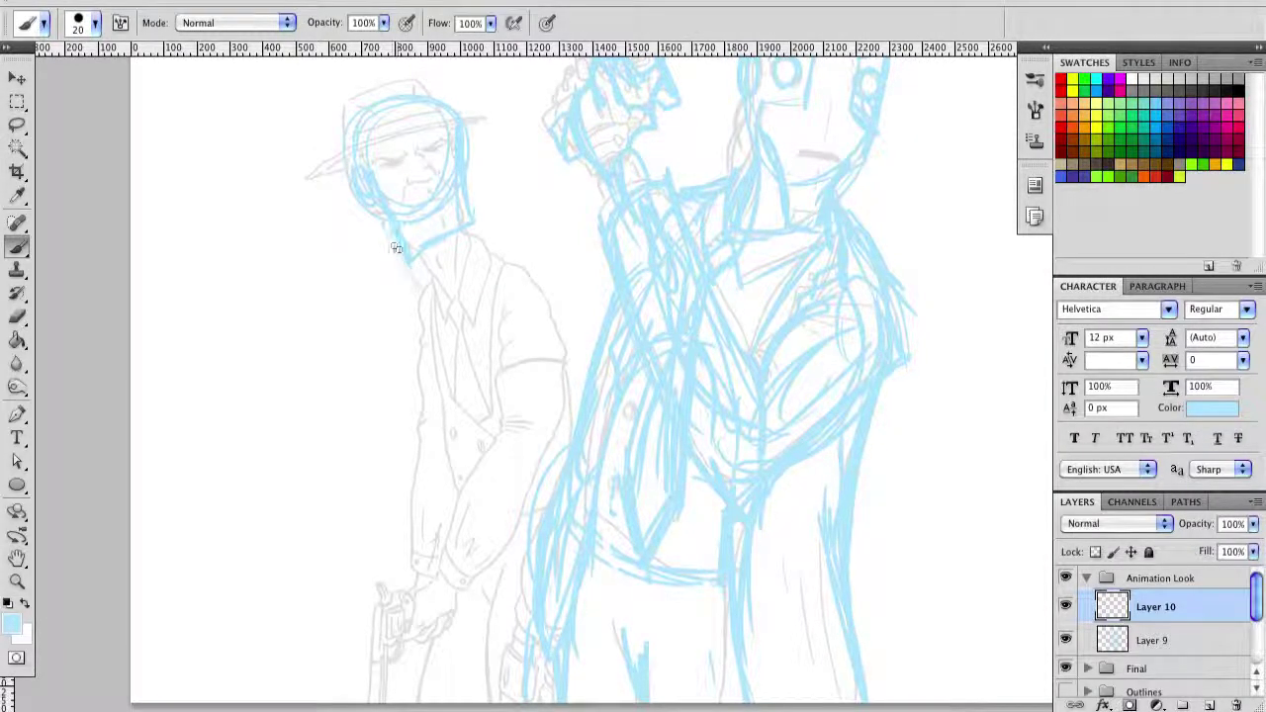
Step: Sketch the hatted man's neckline, shoulders, chest and waist in light blue
mouse_move(465, 197)
mouse_down()
mouse_move(457, 273)
mouse_move(426, 288)
mouse_move(398, 370)
mouse_up()
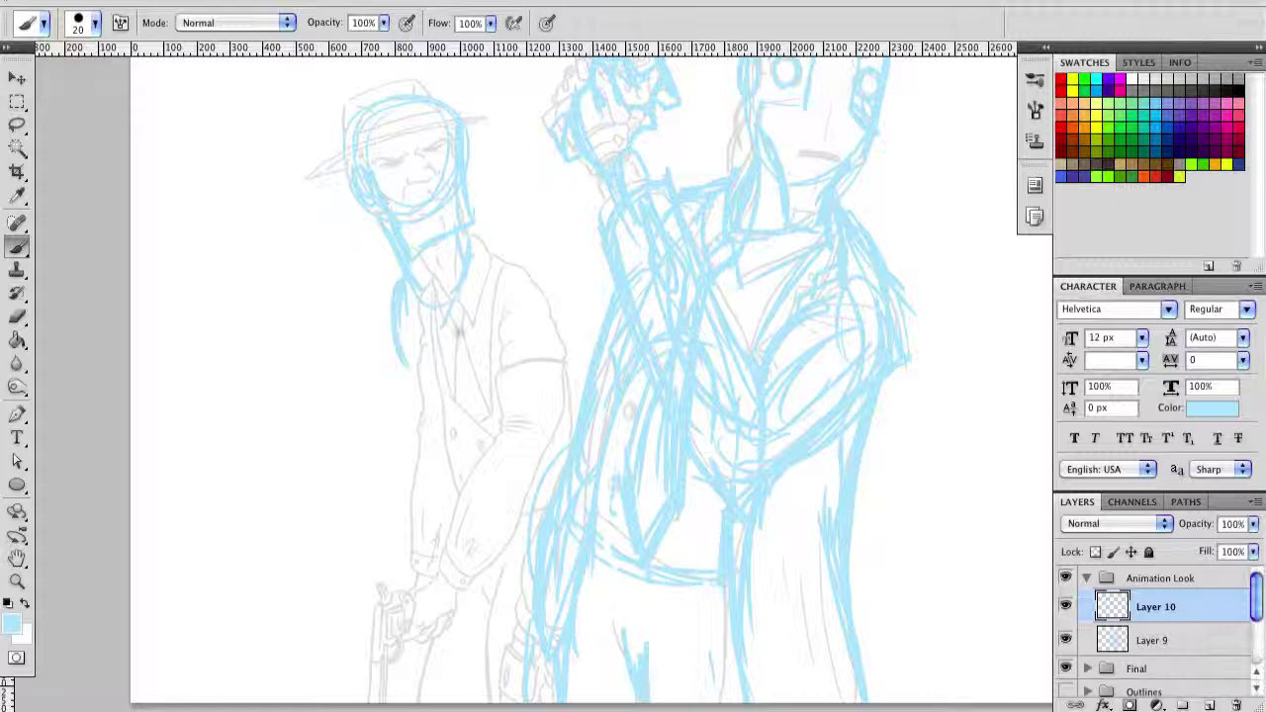
mouse_move(475, 239)
mouse_down()
mouse_move(538, 291)
mouse_move(499, 326)
mouse_up()
mouse_move(463, 287)
mouse_down()
mouse_move(485, 435)
mouse_move(414, 351)
mouse_move(425, 356)
mouse_move(396, 370)
mouse_move(411, 435)
mouse_move(494, 420)
mouse_move(465, 480)
mouse_up()
drag(539, 282, 554, 435)
drag(494, 277, 559, 440)
drag(411, 317, 497, 451)
drag(534, 287, 554, 435)
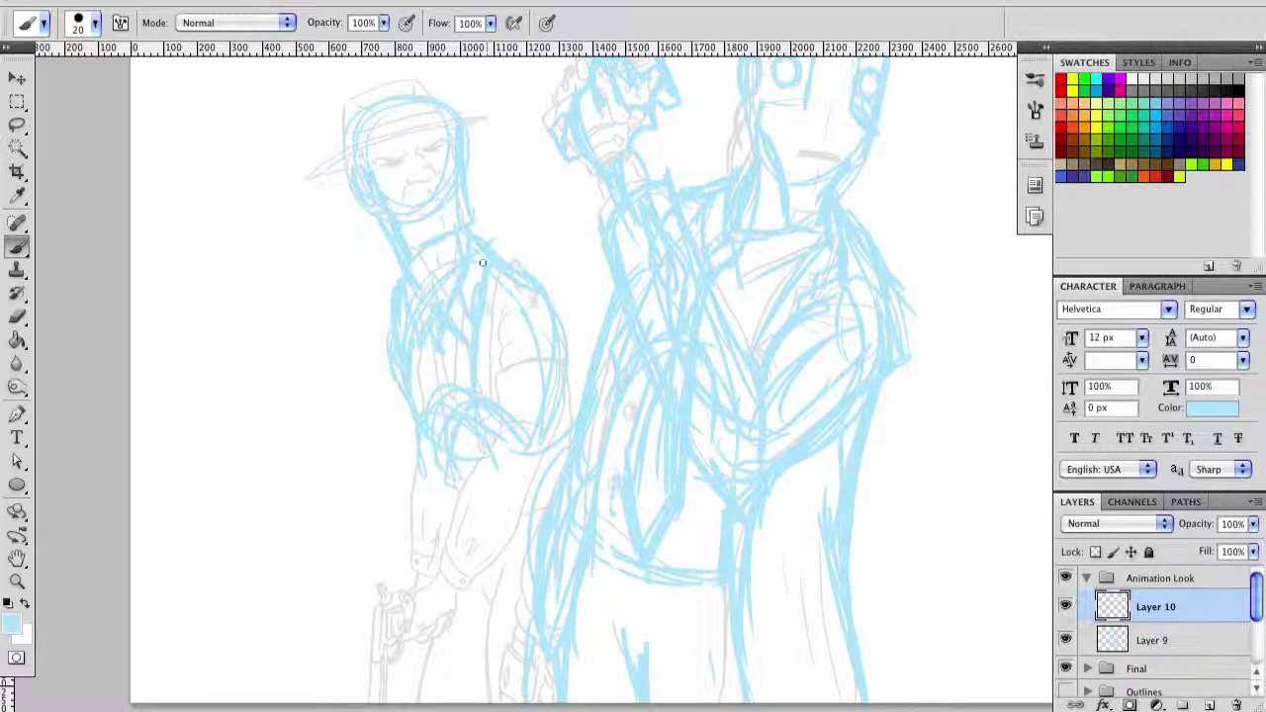
Step: Rough in the hatted man's near shoulder and the full length of his far arm
drag(484, 255, 544, 348)
drag(376, 301, 392, 378)
drag(382, 364, 412, 504)
drag(388, 439, 413, 517)
Step: Sketch the hatted man's near forearm, his hands and the lowered gun
mouse_move(519, 395)
mouse_down()
mouse_move(535, 500)
mouse_move(445, 593)
mouse_up()
drag(460, 549, 390, 653)
drag(406, 509, 386, 623)
mouse_move(401, 603)
mouse_down()
mouse_move(395, 643)
mouse_move(318, 692)
mouse_up()
mouse_move(366, 617)
mouse_down()
mouse_move(310, 702)
mouse_move(337, 700)
mouse_up()
drag(366, 625, 331, 699)
drag(392, 590, 346, 673)
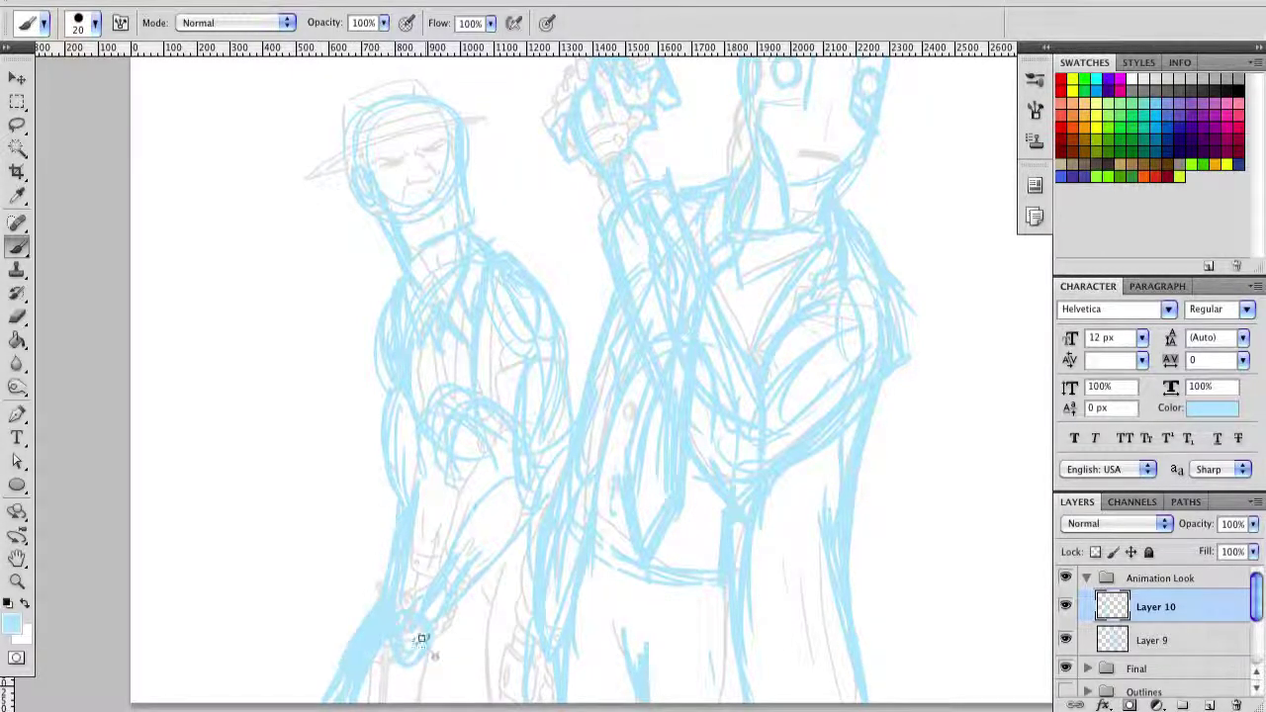
drag(436, 633, 417, 660)
Step: Add waist lines and broaden the hatted man's jacket outline across both shoulders and down the far side
mouse_move(443, 446)
mouse_down()
mouse_move(428, 481)
mouse_move(501, 528)
mouse_up()
drag(504, 248, 569, 293)
drag(402, 278, 350, 357)
drag(582, 295, 555, 346)
mouse_move(398, 327)
mouse_down()
mouse_move(372, 415)
mouse_move(376, 489)
mouse_up()
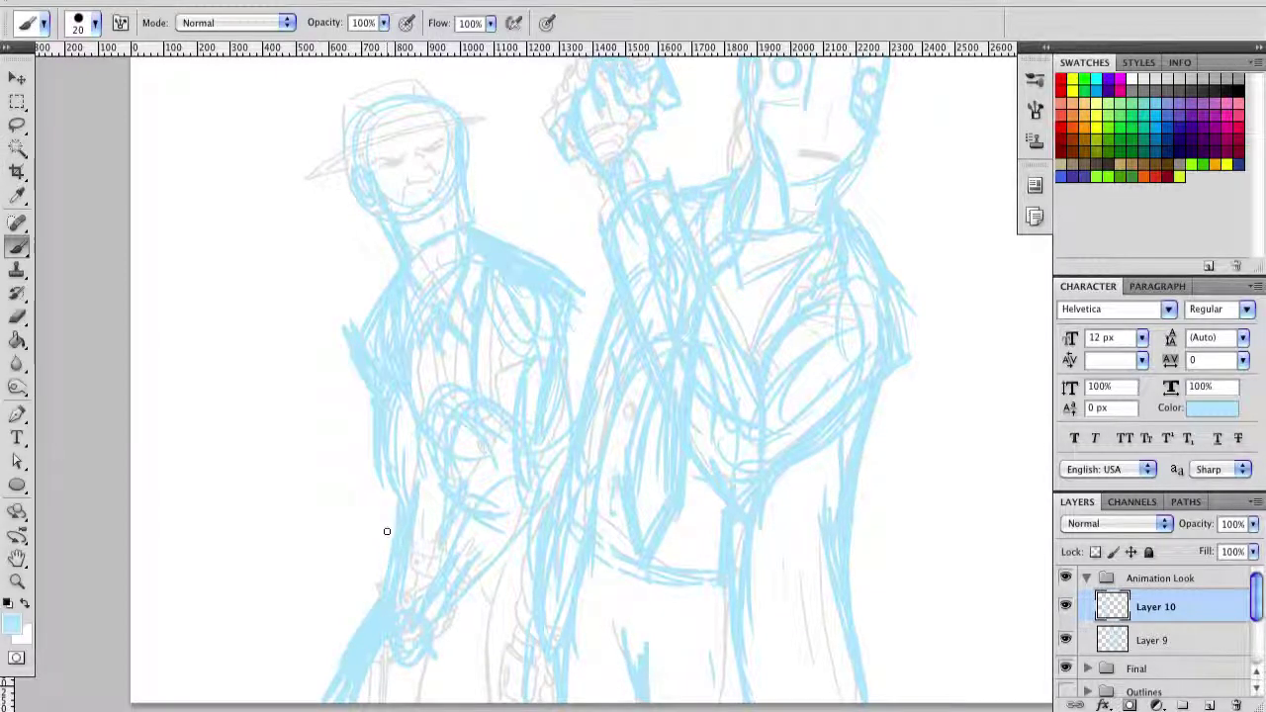
Step: Sketch the hat's slanted brim and crown on the hatted man's head, redoing the first brim stroke
drag(299, 184, 455, 124)
key(ctrl+z)
scroll(339, 233, up, 3)
drag(301, 255, 485, 198)
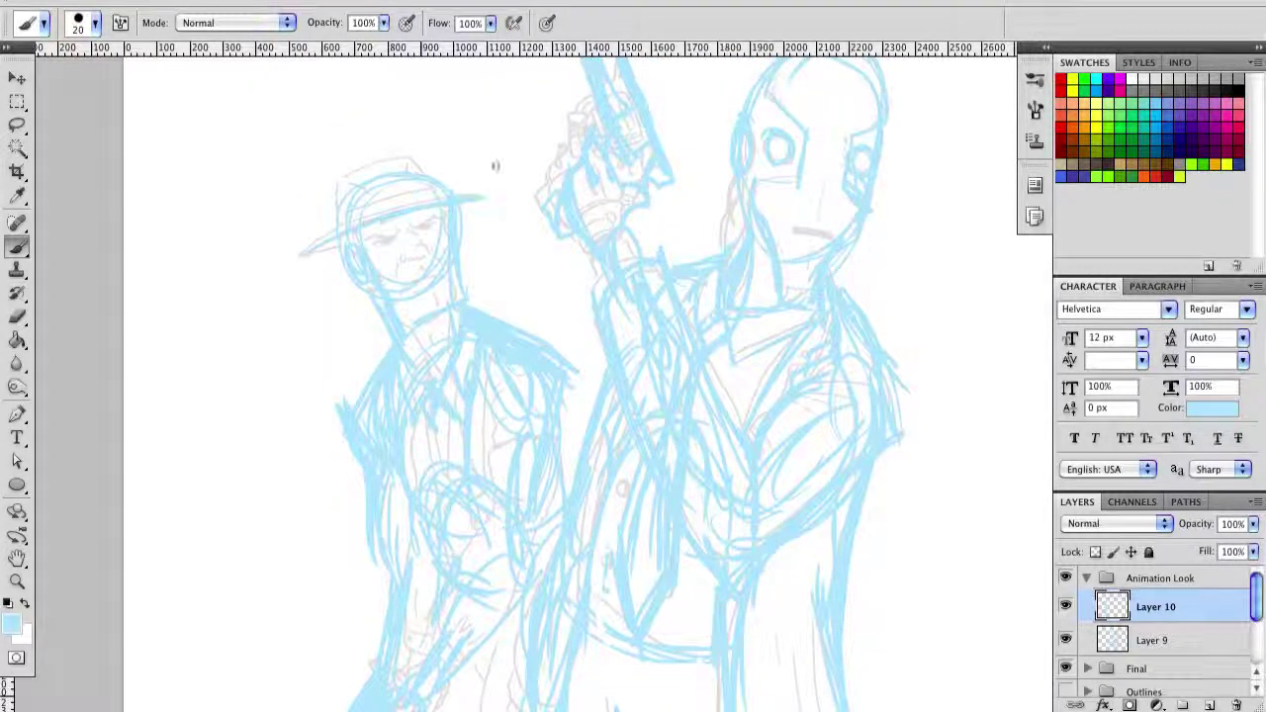
mouse_move(328, 180)
mouse_down()
mouse_move(339, 229)
mouse_move(409, 155)
mouse_move(439, 188)
mouse_up()
drag(333, 239, 305, 255)
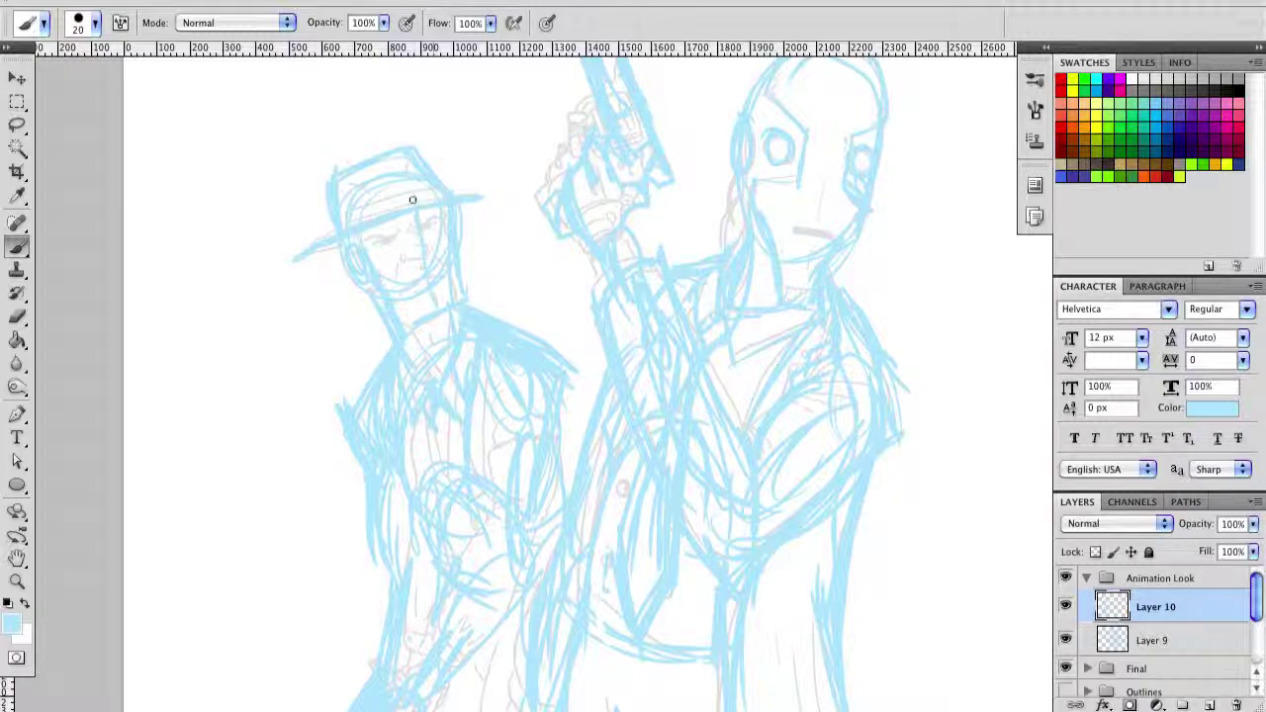
Step: Add leg lines to the hatted man and hide the Final group's reference drawing
scroll(670, 330, down, 6)
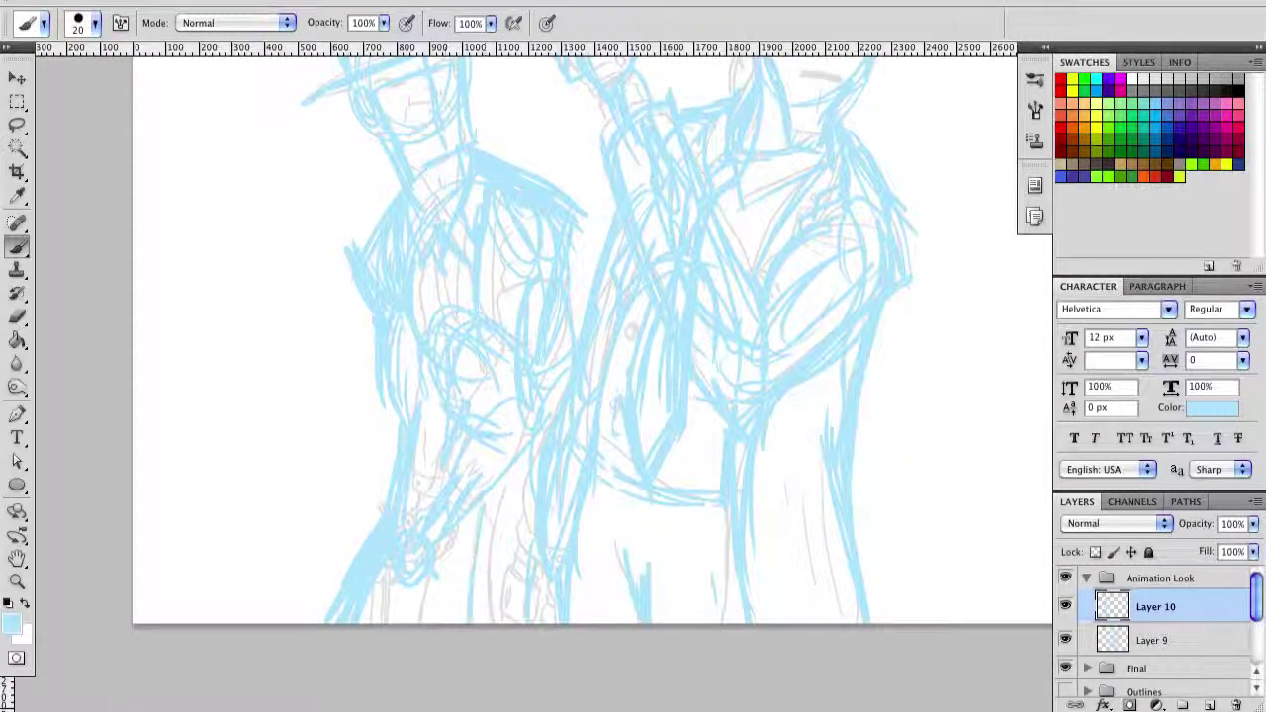
scroll(769, 557, up, 9)
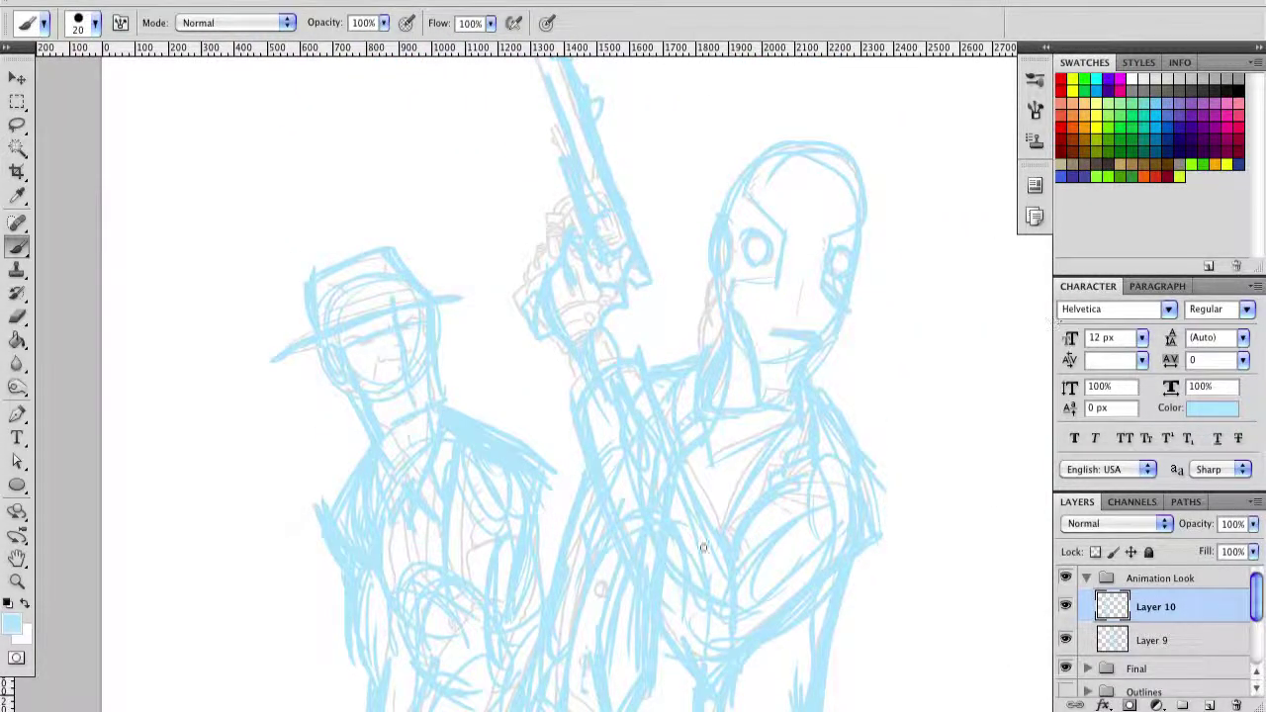
scroll(703, 548, down, 6)
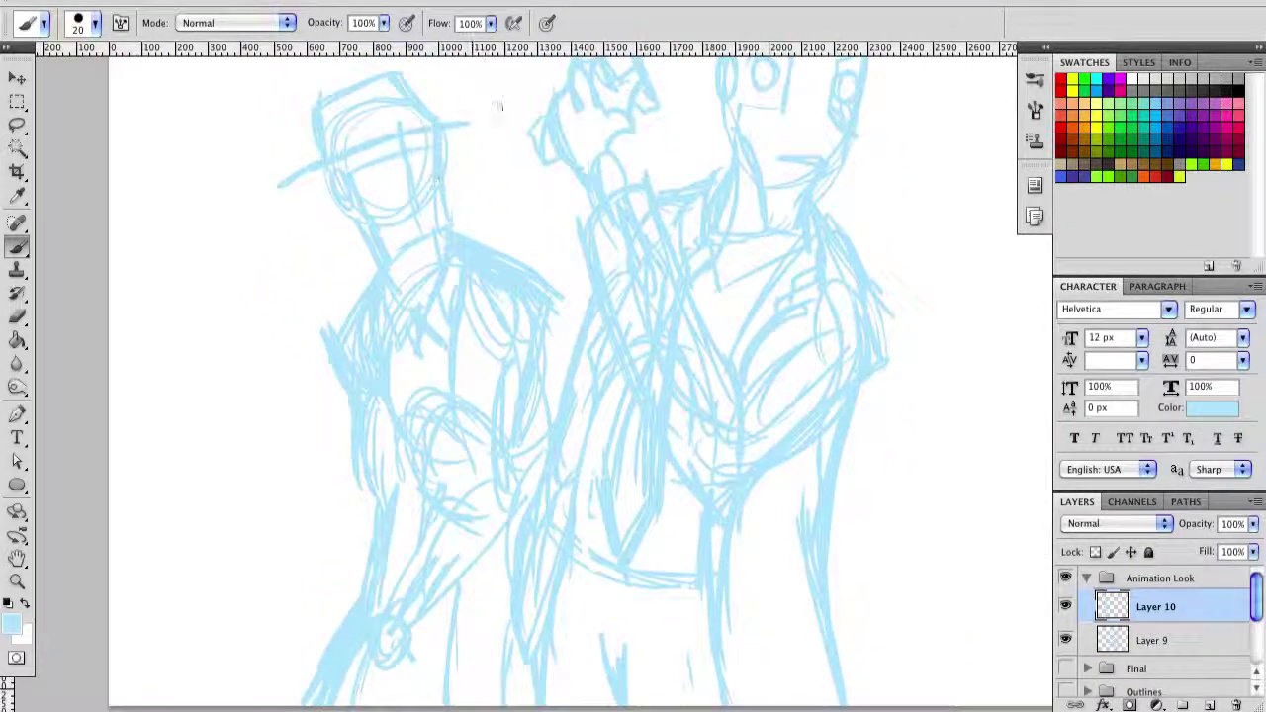
scroll(910, 370, right, 3)
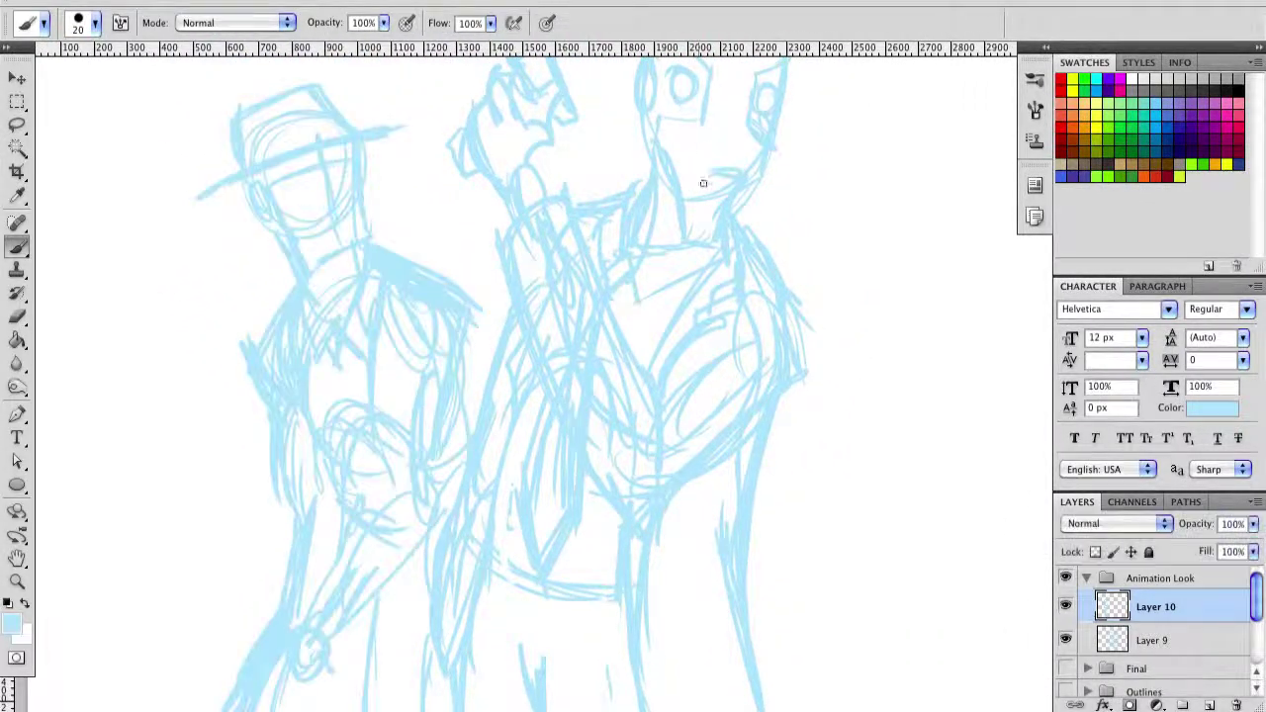
Step: Rotate the hatted man's sketch on Layer 10 slightly counterclockwise with Free Transform
key(z)
alt+click(392, 481)
key(ctrl+t)
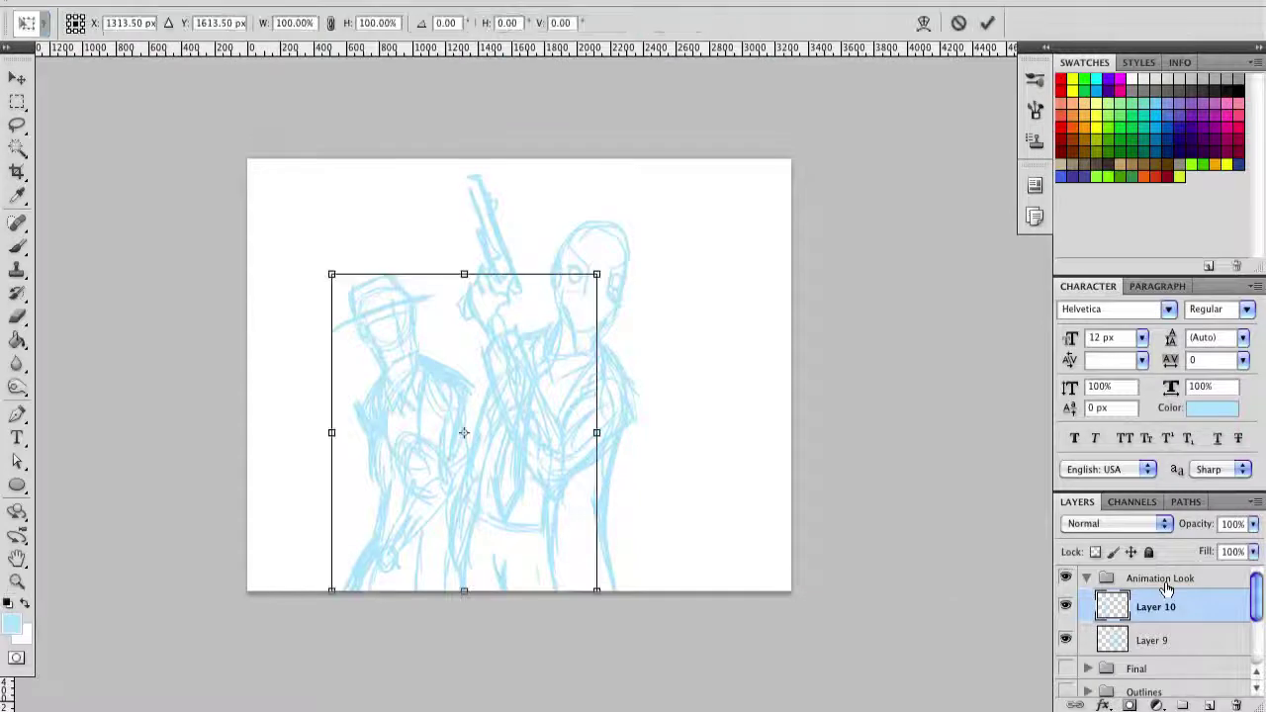
drag(608, 595, 619, 585)
key(Return)
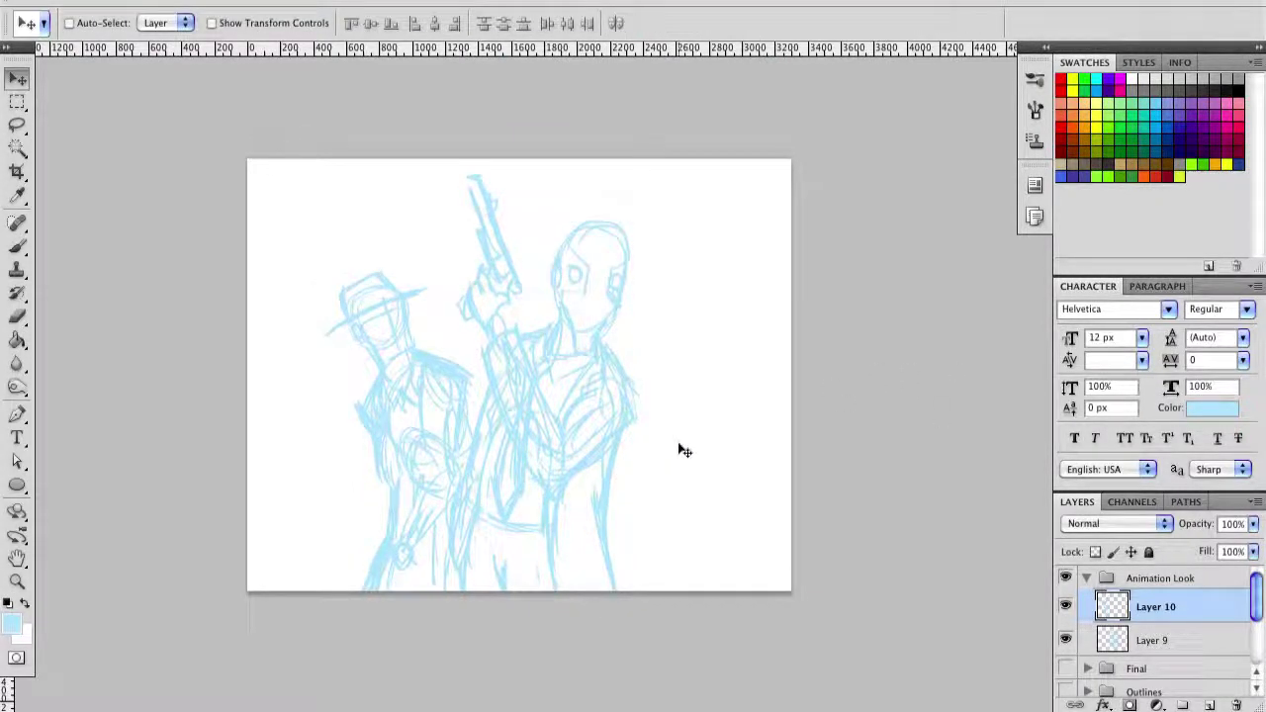
Step: Collapse the Animation Look group and create a group named Lines above it containing a new empty layer
key(b)
click(1086, 578)
click(1183, 704)
double_click(1168, 582)
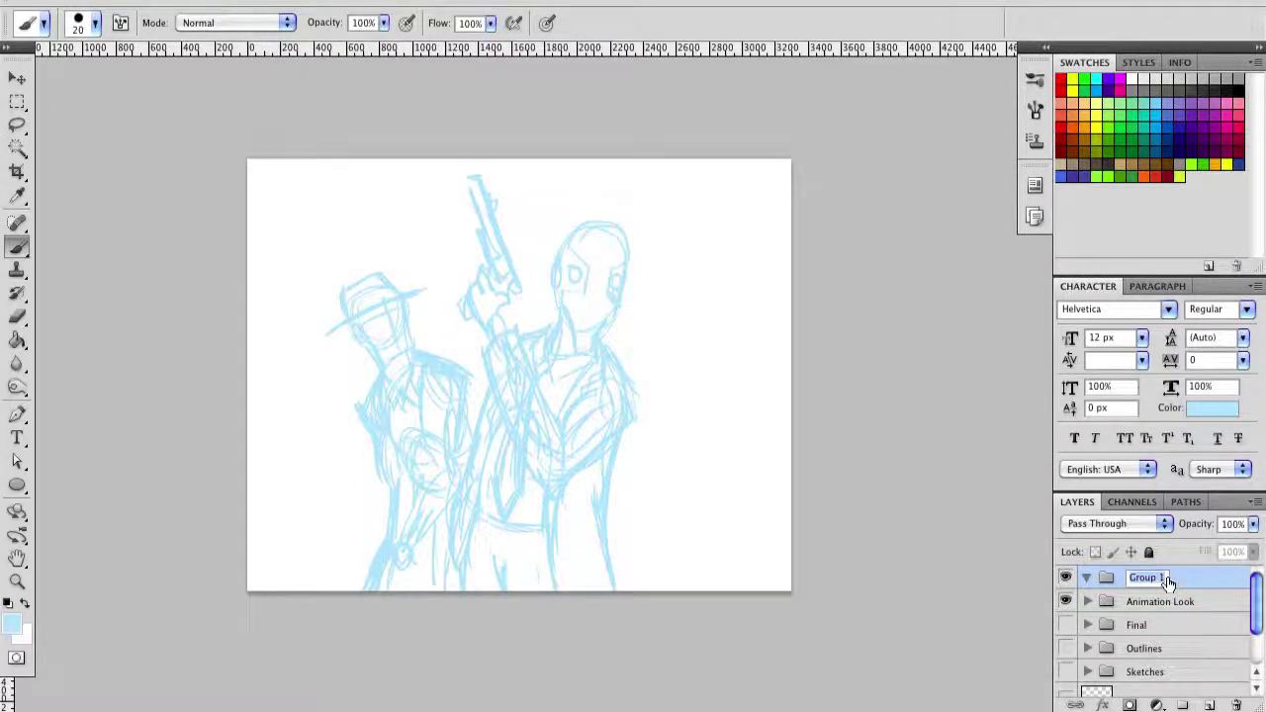
text(Lines)
key(Return)
click(1209, 704)
Step: Draw the masked figure's mouth on Layer 9 over the reference and hide the Final group
key(z)
mouse_move(625, 466)
mouse_down()
mouse_move(660, 492)
mouse_move(697, 492)
mouse_up()
super+click(729, 274)
key(b)
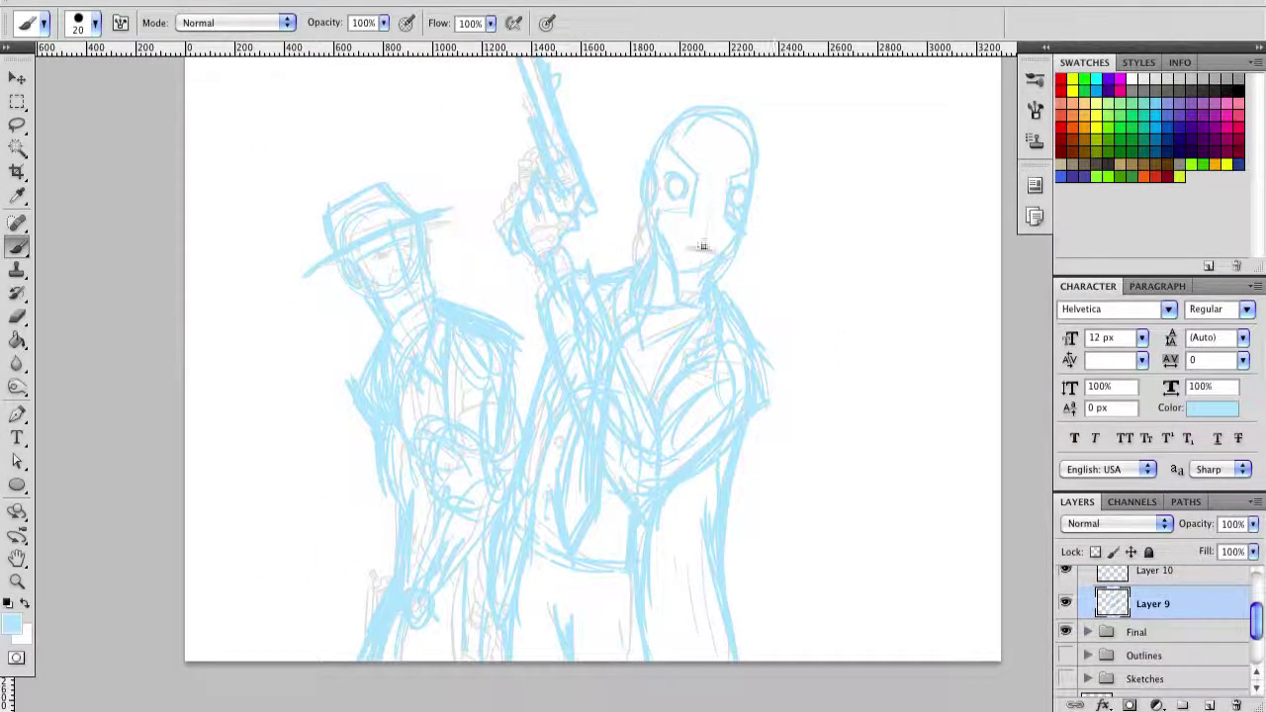
click(1066, 631)
Step: Collapse the Animation Look group, select Layer 11 in the Lines group and reset the brush colour to black
scroll(1157, 614, up, 1)
click(1087, 578)
scroll(1157, 613, up, 1)
click(1155, 607)
click(8, 603)
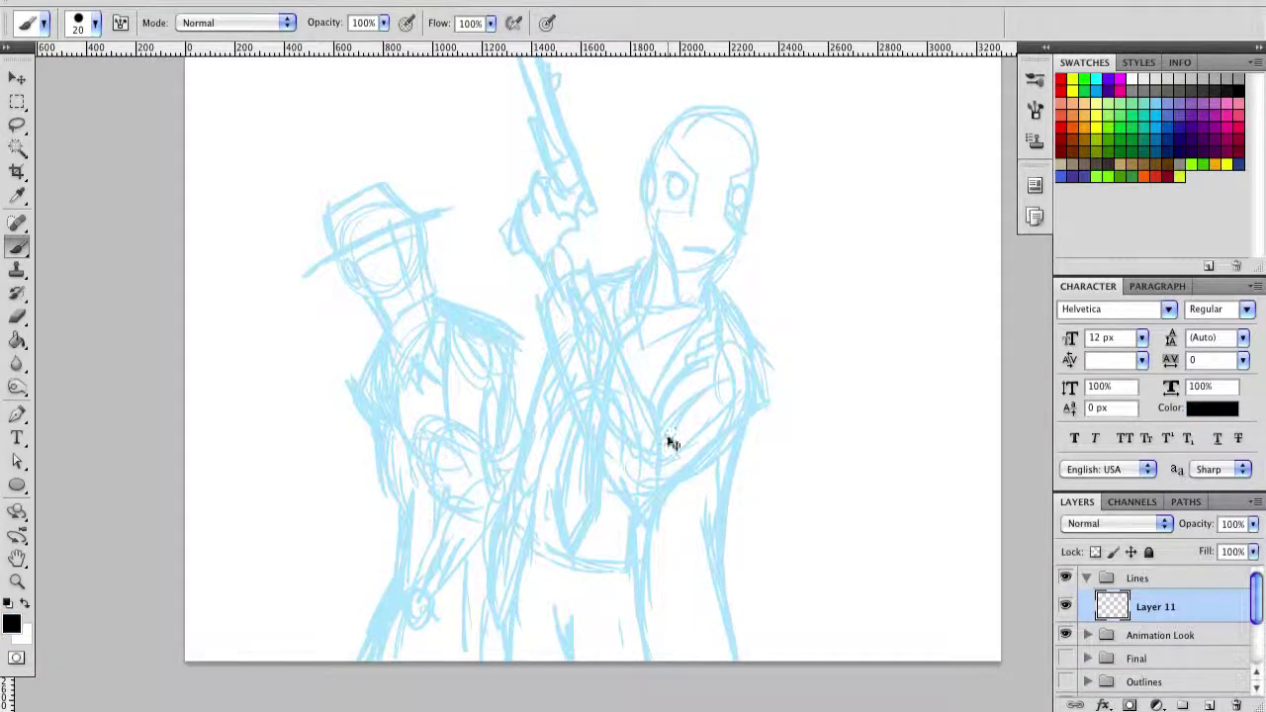
Step: Compare the blue sketch with the Outlines group's inked drawing, focusing on the hatted man
scroll(1157, 614, down, 1)
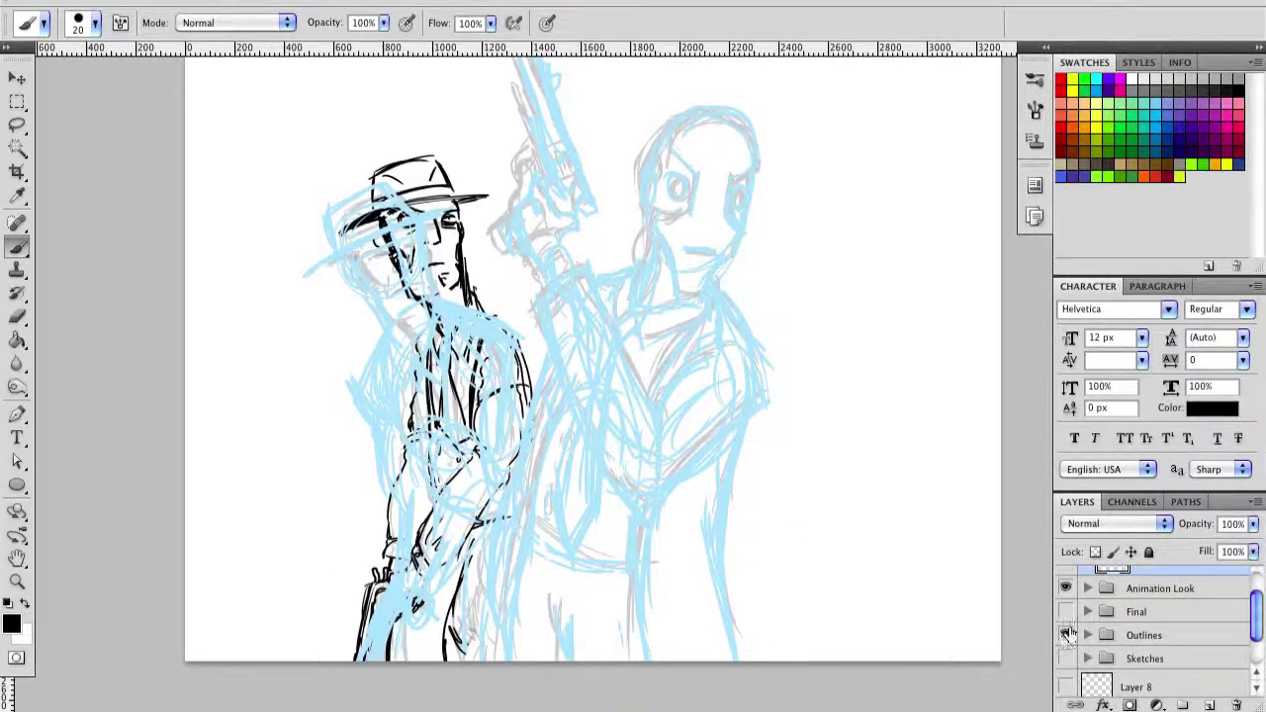
key(z)
click(428, 319)
key(b)
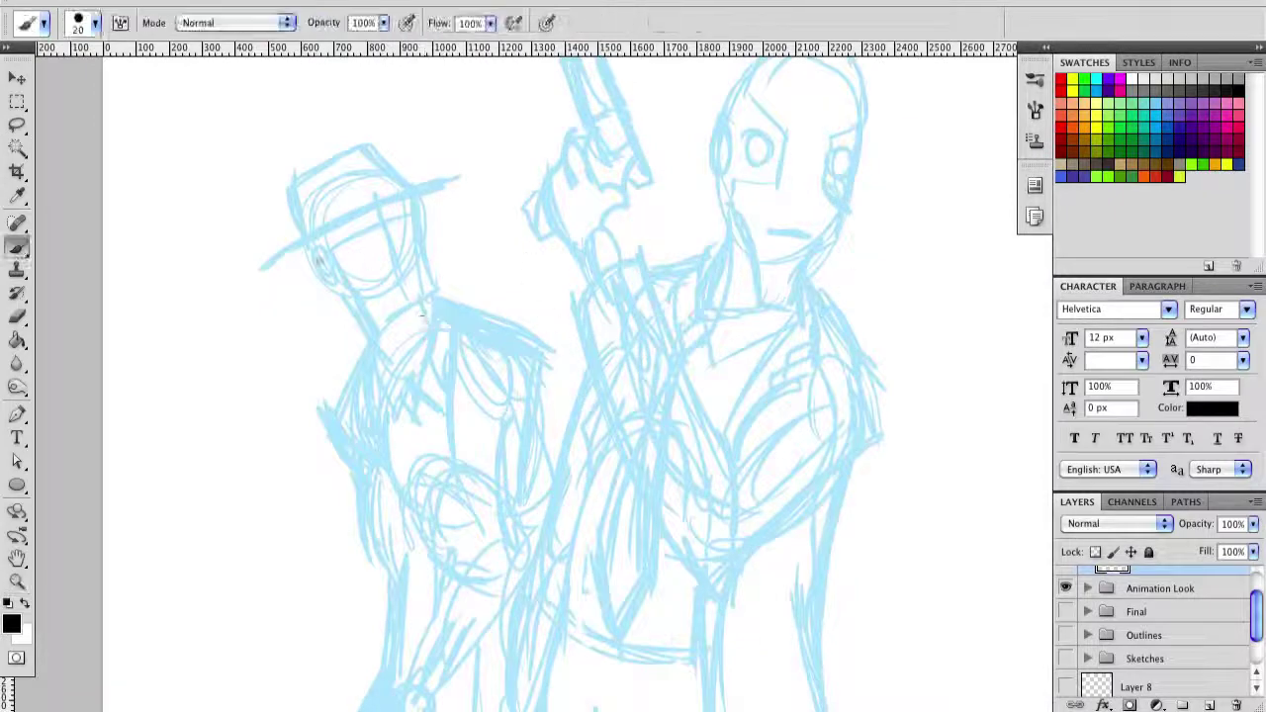
Step: Ink the hatted man's ear, eyes, nose, mouth and jaw on Layer 11 in black with a 15 px brush
scroll(1157, 613, up, 2)
drag(1157, 611, 1197, 610)
mouse_move(337, 247)
mouse_down()
mouse_move(329, 279)
mouse_move(316, 265)
mouse_move(339, 257)
mouse_move(324, 287)
mouse_move(341, 282)
mouse_move(362, 312)
mouse_move(433, 265)
mouse_up()
key(ctrl+z)
key(bracketleft)
drag(408, 202, 429, 269)
drag(380, 221, 396, 244)
mouse_move(372, 252)
mouse_down()
mouse_move(411, 263)
mouse_move(382, 226)
mouse_move(409, 236)
mouse_up()
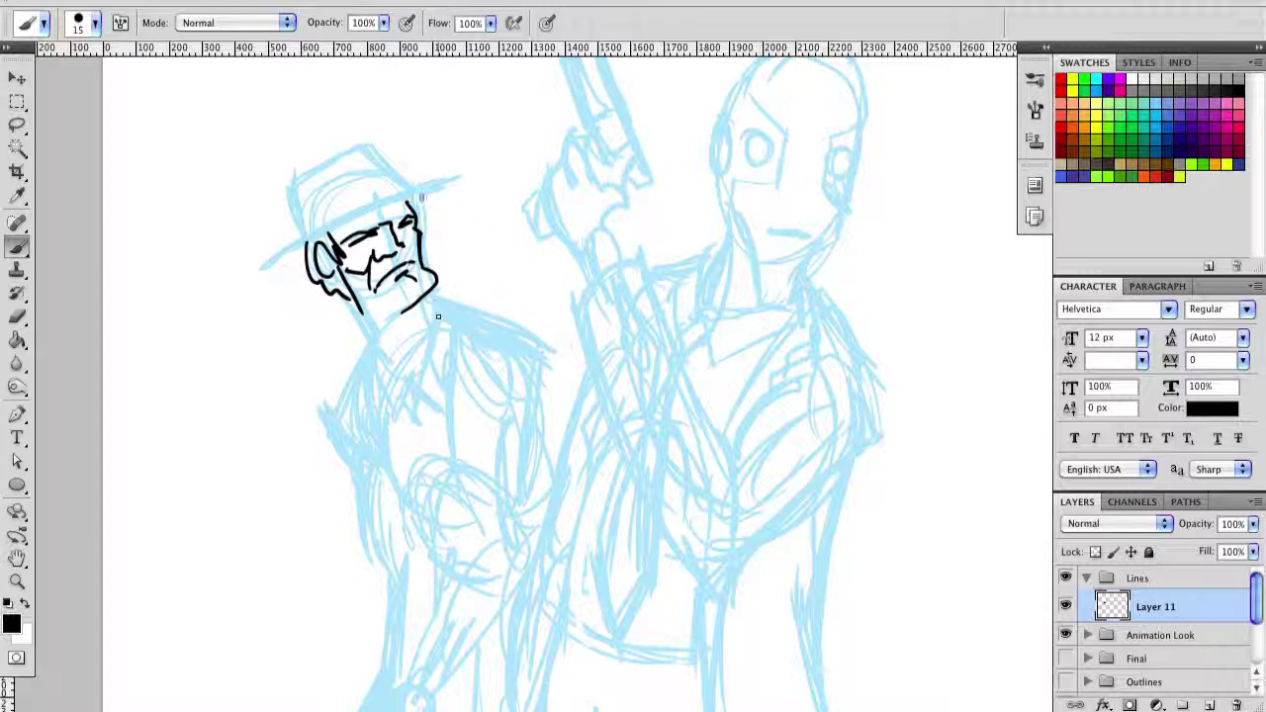
Step: Ink the man's hat, tracing the brim, crown, band and top crease over the blue sketch
drag(269, 271, 453, 181)
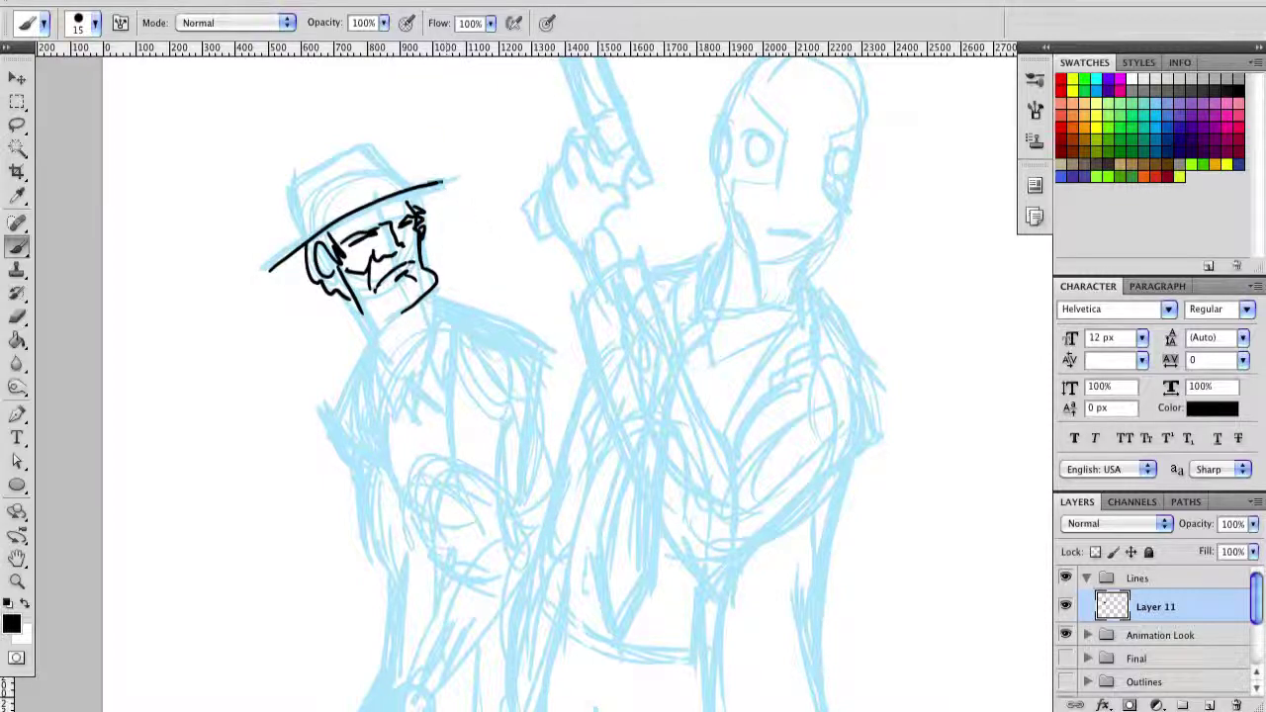
mouse_move(297, 242)
mouse_down()
mouse_move(366, 138)
mouse_move(410, 188)
mouse_up()
drag(309, 187, 346, 181)
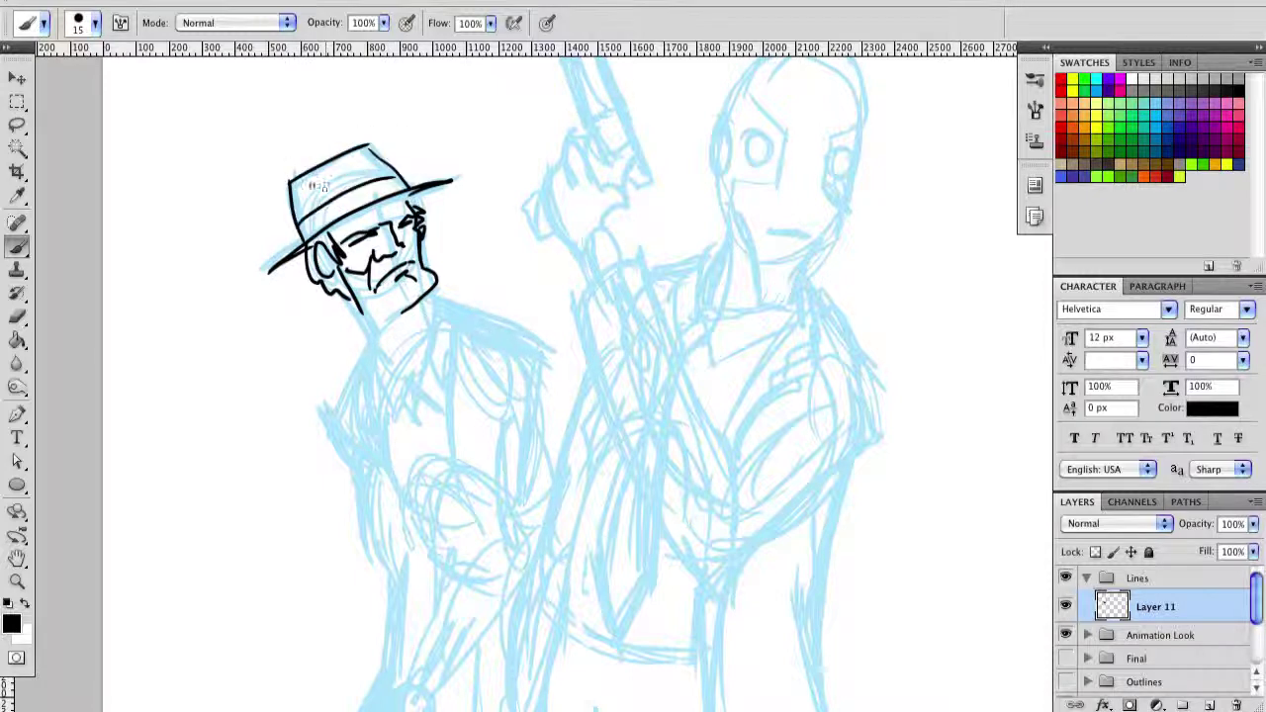
Step: Ink the hatted man's neck, shirt collar and tie knot below the chin
scroll(386, 262, down, 2)
drag(374, 239, 415, 332)
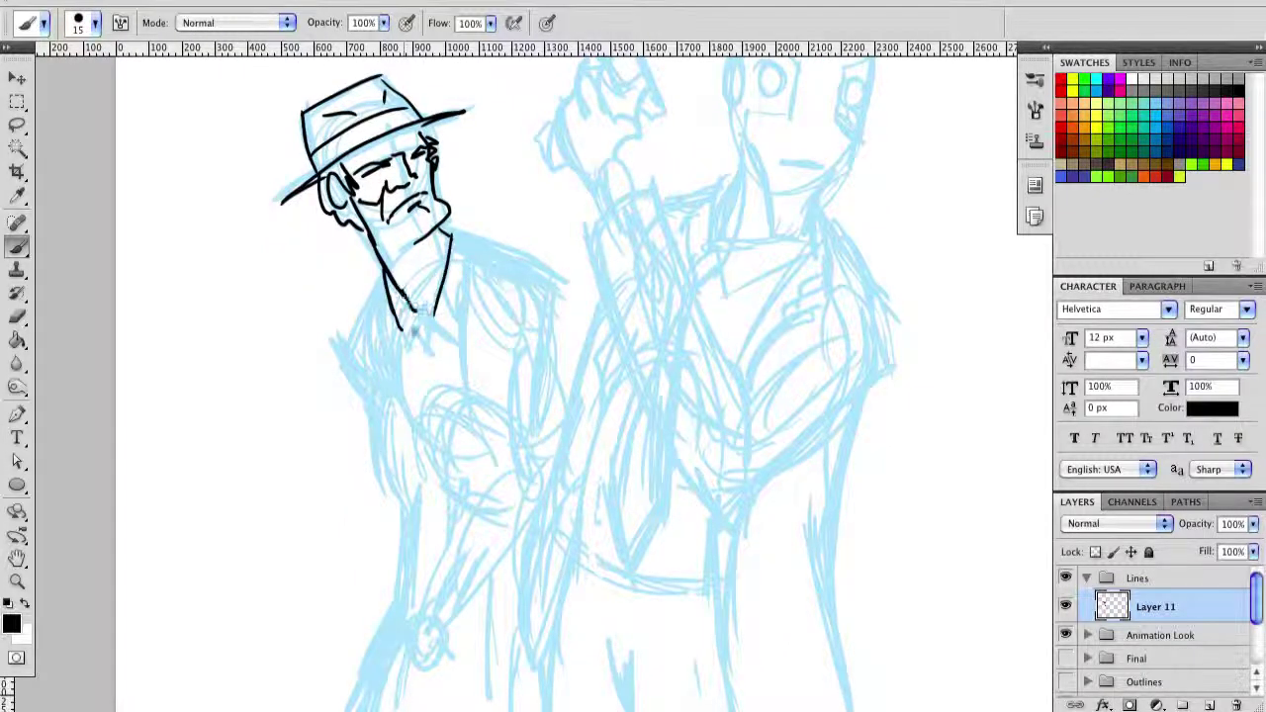
drag(467, 256, 455, 352)
drag(419, 319, 433, 349)
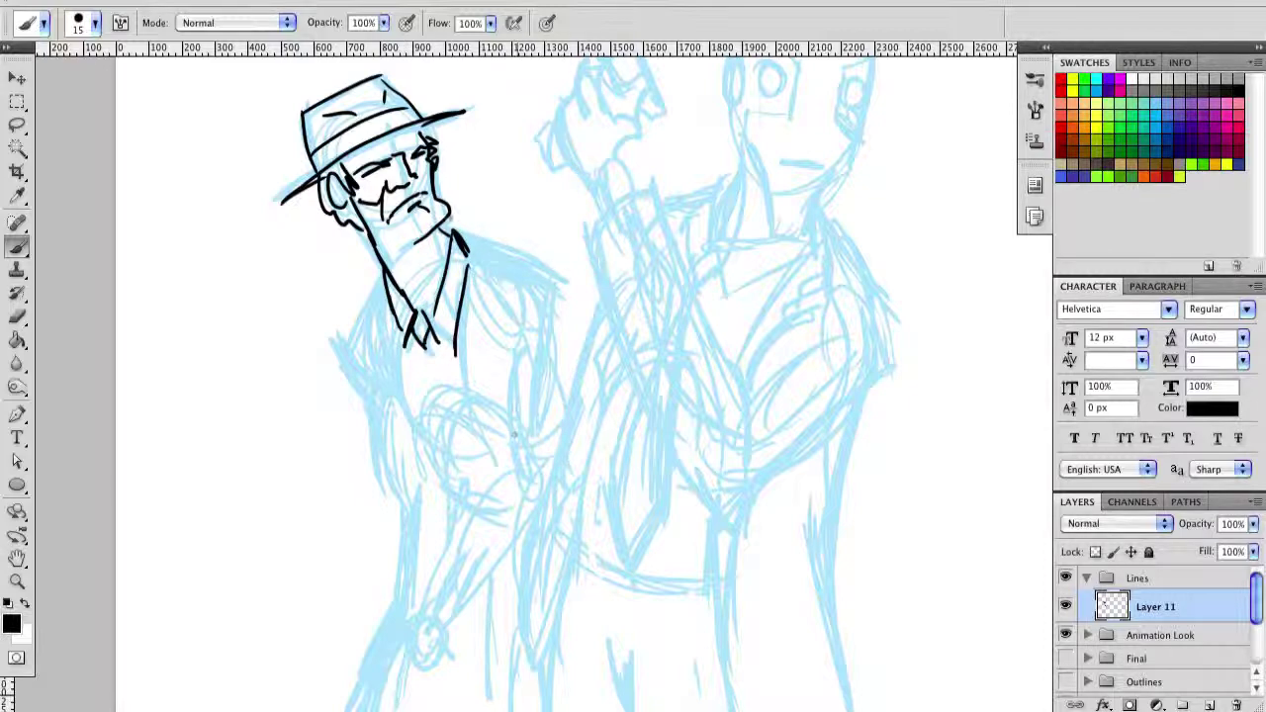
Step: Ink the hatted man's outer jacket sleeve and the start of his far shoulder, undoing unsatisfactory shoulder strokes
scroll(386, 198, down, 5)
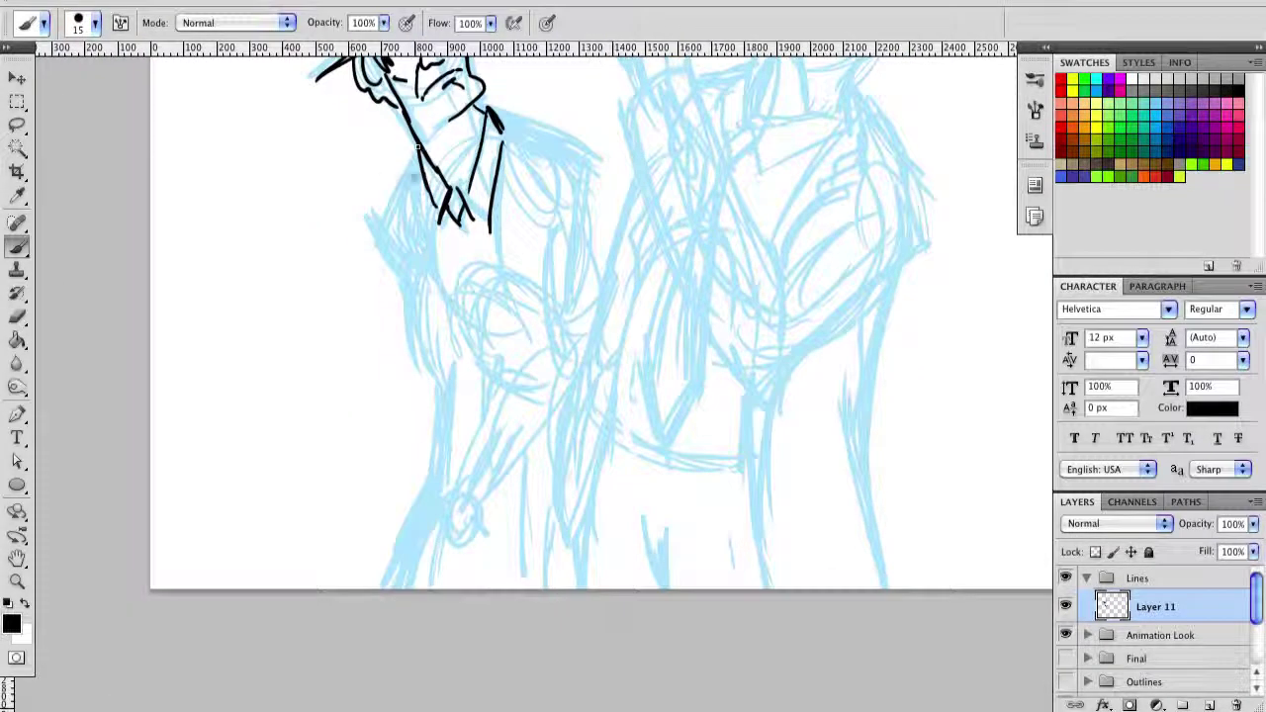
mouse_move(422, 138)
mouse_down()
mouse_move(380, 226)
mouse_move(393, 251)
mouse_up()
scroll(393, 251, up, 3)
drag(457, 221, 552, 285)
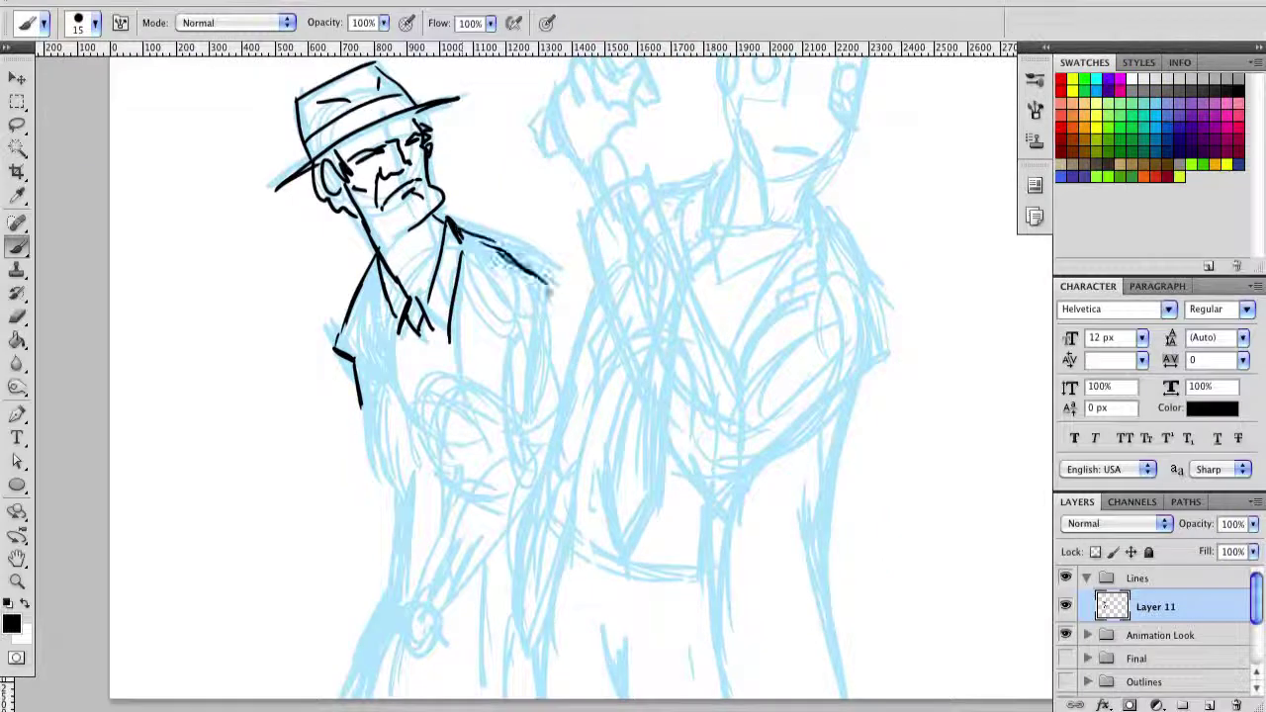
key(ctrl+z)
scroll(552, 285, right, 3)
drag(346, 203, 452, 245)
key(ctrl+z)
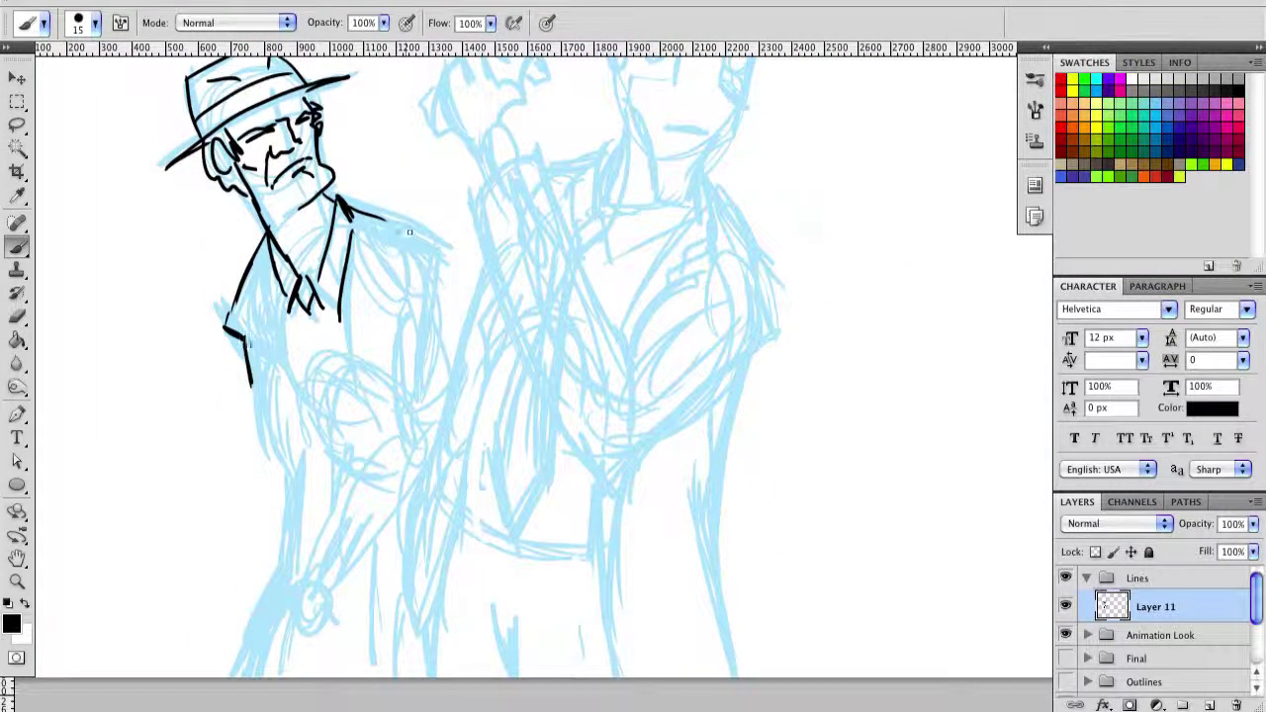
Step: Remove the first far lapel line and redraw the hatted man's shirt collar as a folded point
drag(334, 201, 297, 281)
key(ctrl+z)
drag(351, 230, 341, 319)
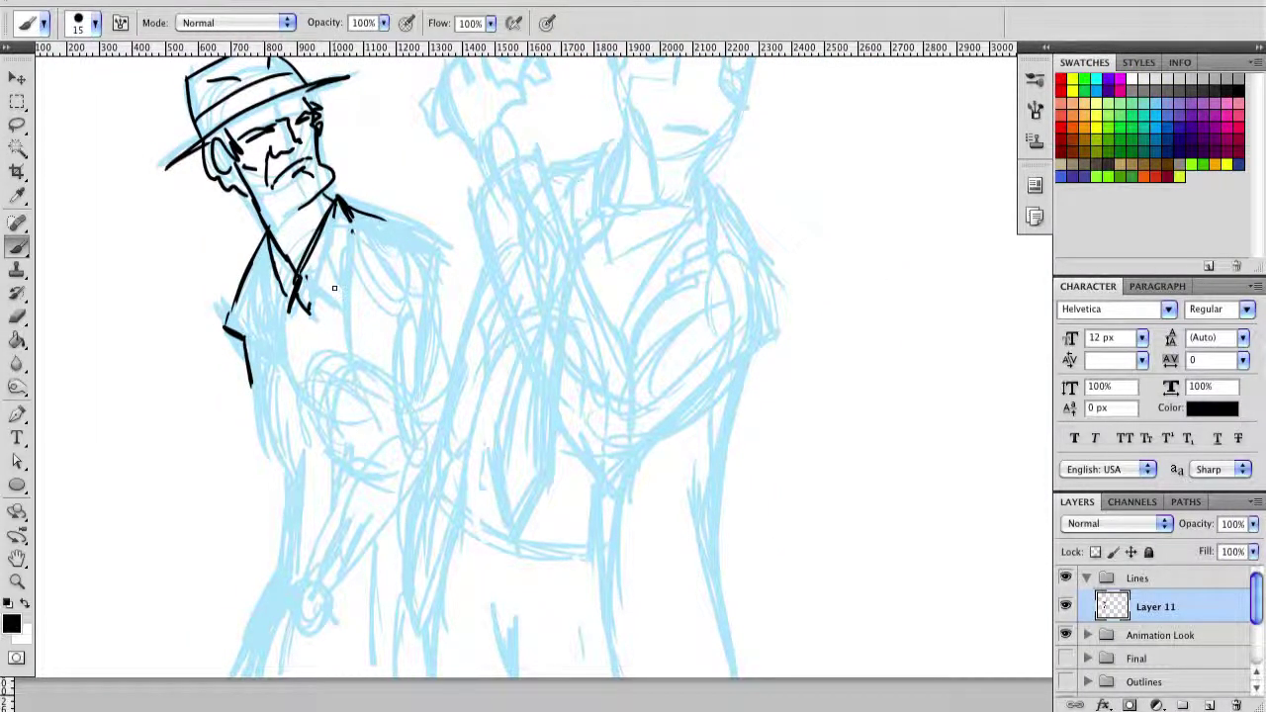
mouse_move(336, 205)
mouse_down()
mouse_move(329, 302)
mouse_move(314, 297)
mouse_up()
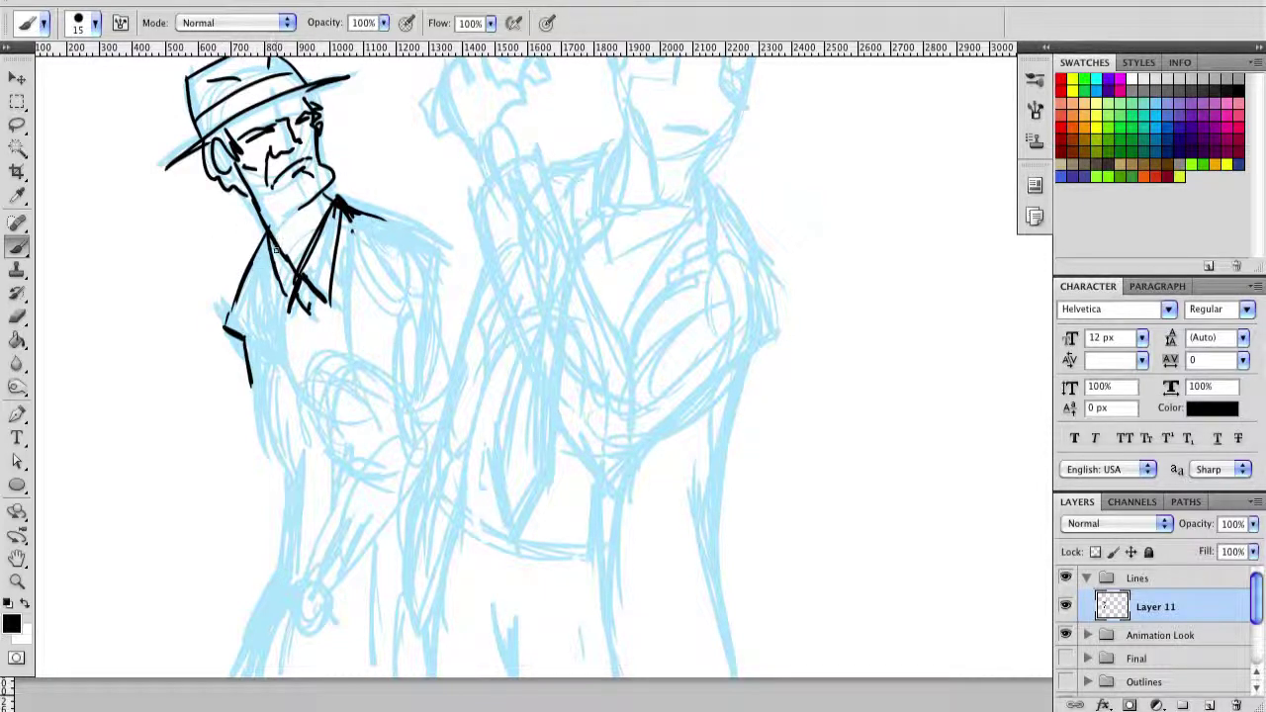
Step: Reduce the brush to 10 px and refine the hatted man's collar point, under-jaw and neckline strokes
key(z)
mouse_move(297, 198)
mouse_down()
mouse_move(396, 208)
mouse_move(448, 400)
mouse_up()
key(b)
drag(332, 328, 368, 477)
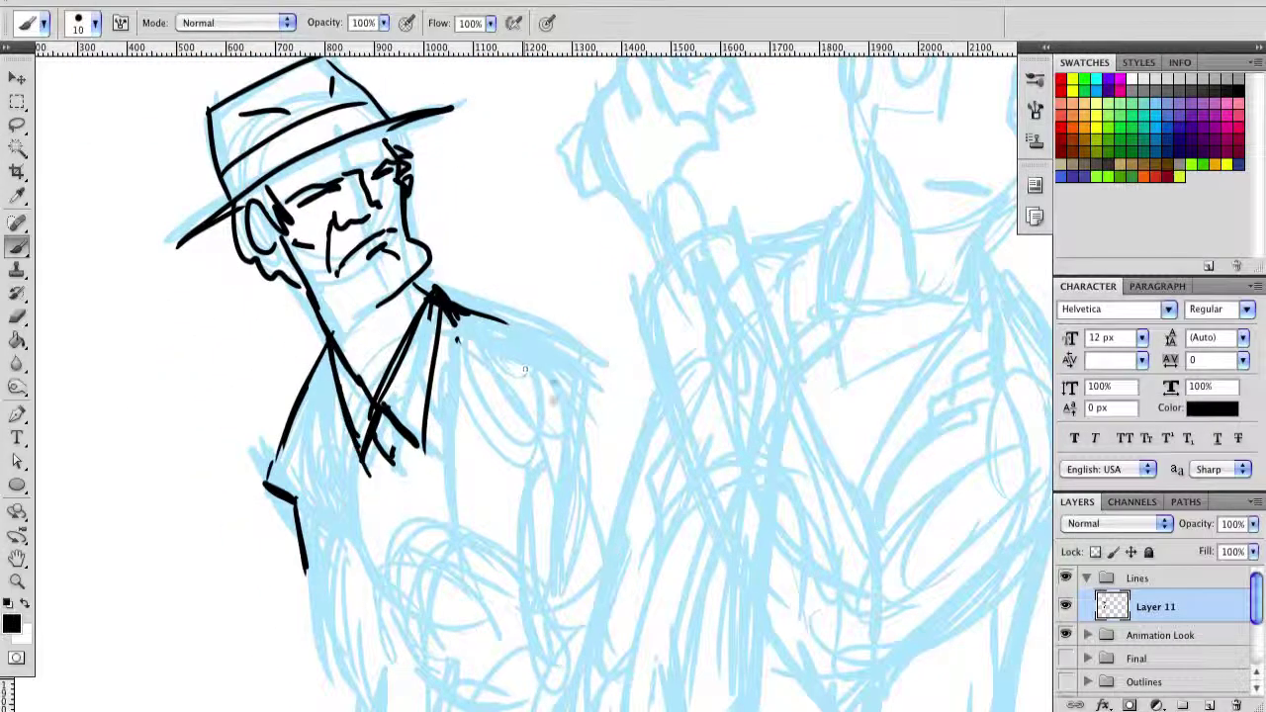
mouse_move(297, 282)
mouse_down()
mouse_move(326, 341)
mouse_move(366, 361)
mouse_up()
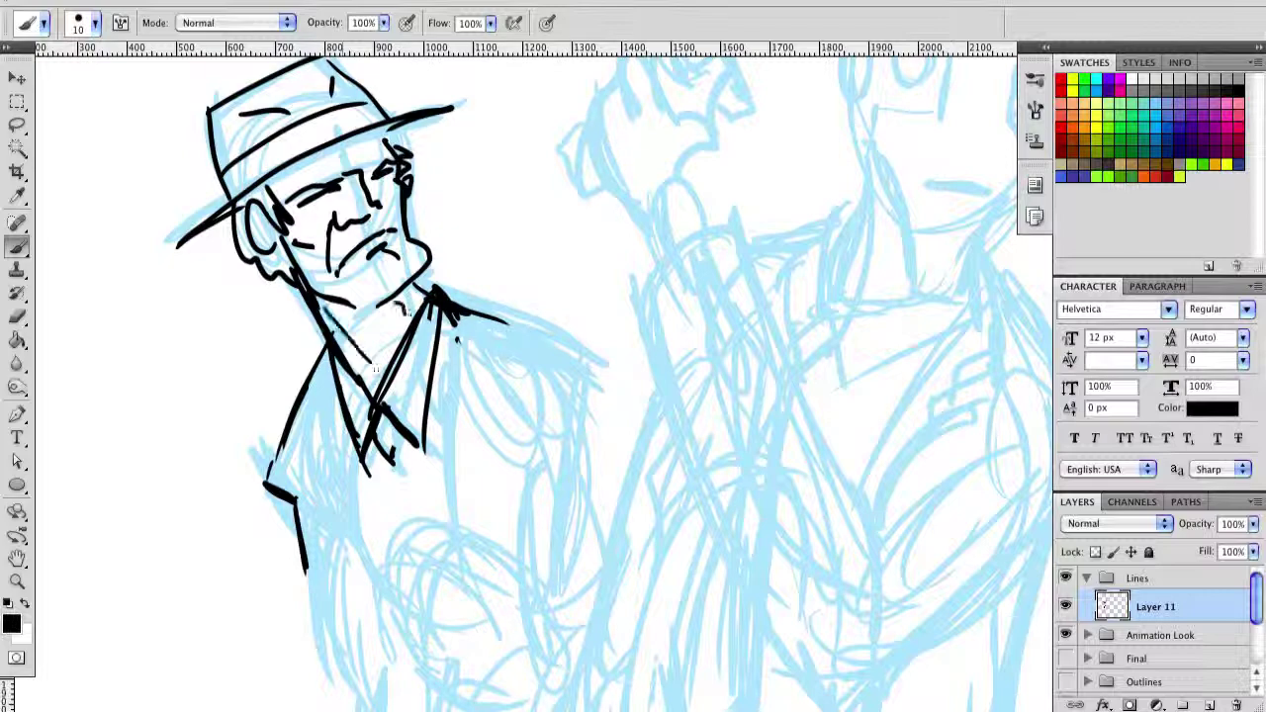
Step: Ink the hatted man's far shoulder, the outer edge of that sleeve and its inner edge along the chest
drag(565, 502, 530, 330)
drag(478, 148, 561, 198)
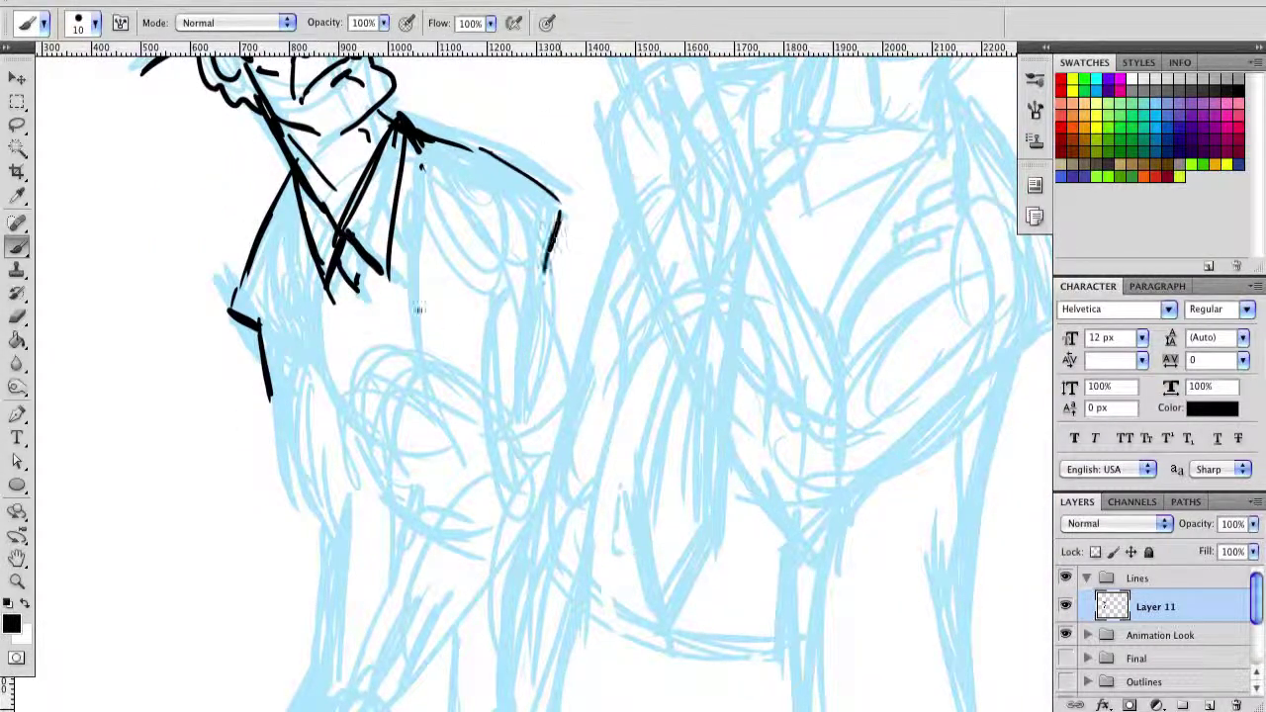
scroll(418, 310, down, 2)
drag(436, 203, 463, 387)
drag(550, 222, 564, 361)
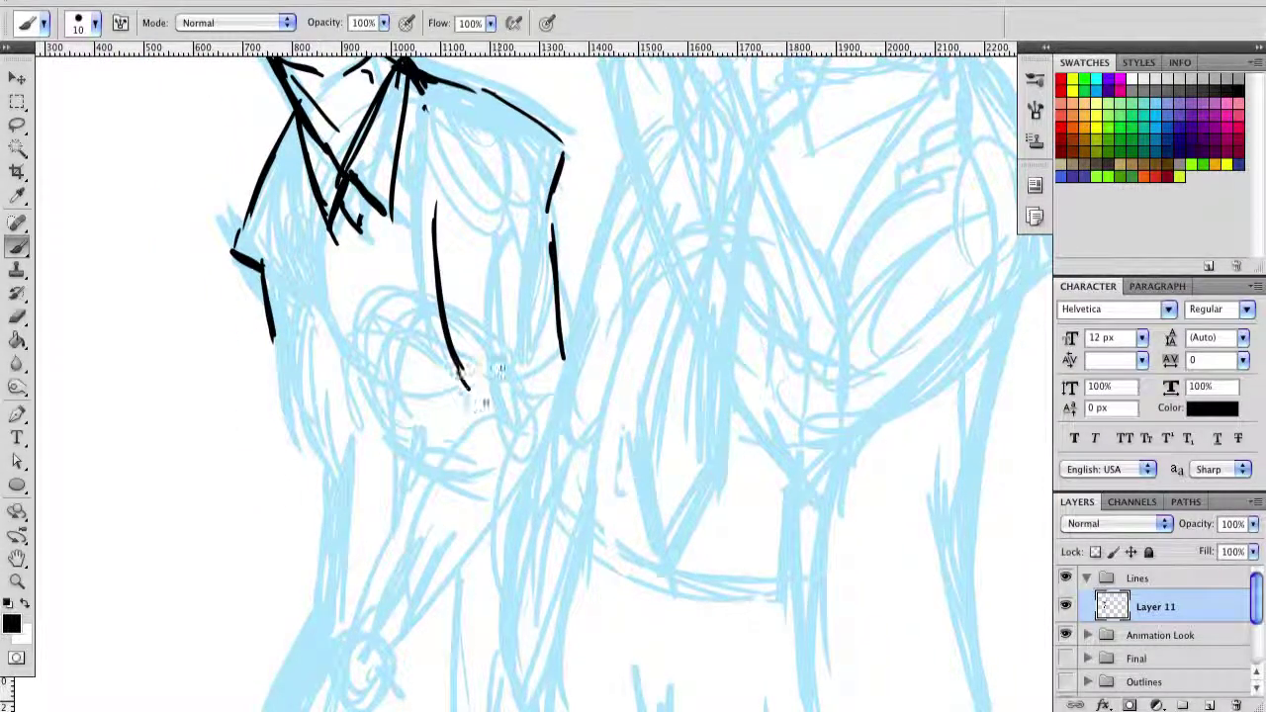
Step: Ink the elbow crease, both edges of the far forearm and the curved sleeve end at the wrist
drag(457, 376, 487, 406)
drag(460, 398, 386, 592)
drag(542, 473, 447, 619)
drag(384, 592, 460, 631)
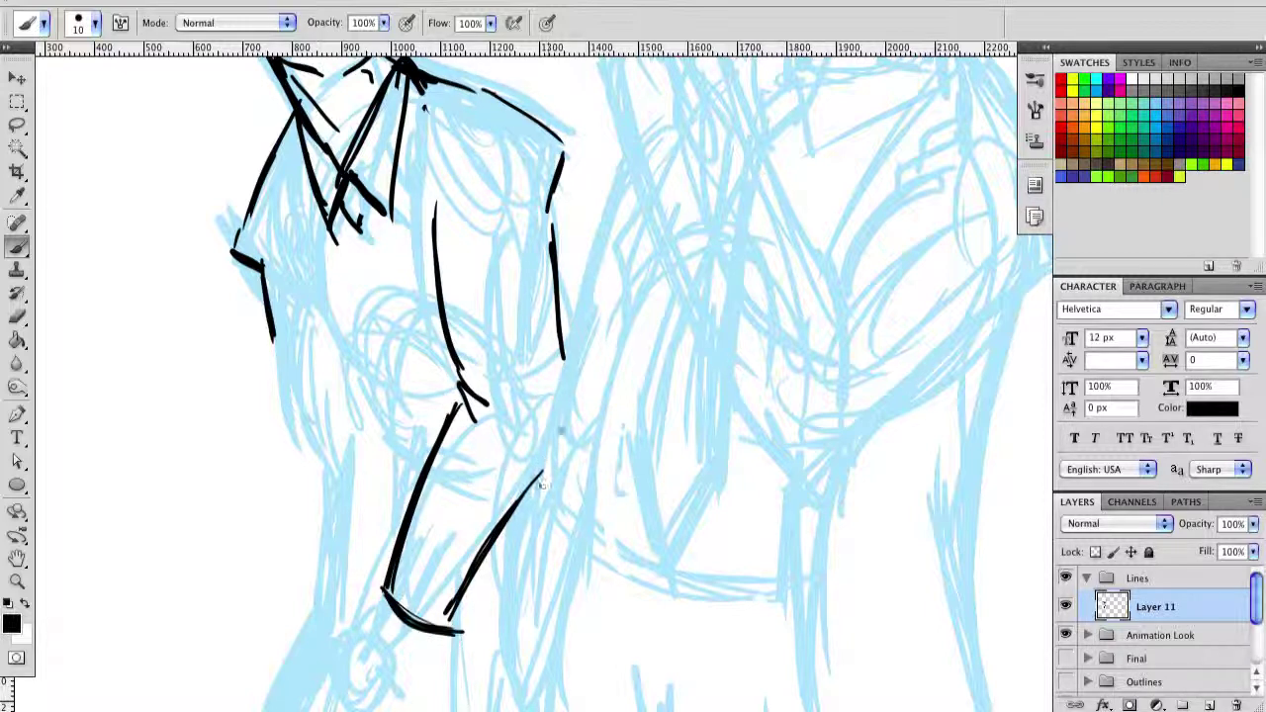
Step: Ink the near jacket front and the long edges of the hatted man's tie, undoing and redrawing poor strokes
mouse_move(297, 164)
mouse_down()
mouse_move(334, 371)
mouse_move(321, 311)
mouse_move(352, 374)
mouse_up()
key(ctrl+z)
key(ctrl+z)
drag(355, 208, 362, 376)
key(ctrl+z)
drag(362, 237, 401, 421)
drag(358, 203, 374, 437)
key(ctrl+z)
key(ctrl+z)
mouse_move(362, 229)
mouse_down()
mouse_move(396, 421)
mouse_move(354, 398)
mouse_up()
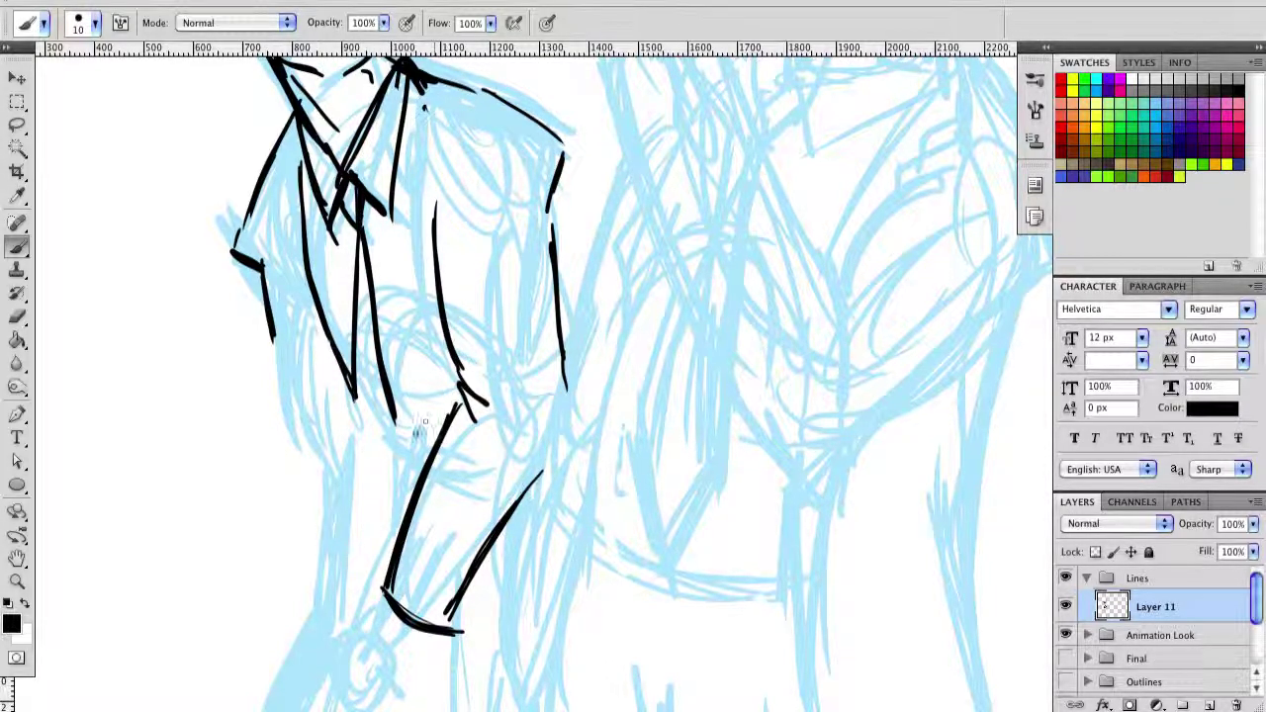
Step: Ink the near sleeve's elbow and forearm edge and close the tie with a pointed tip
drag(447, 435, 408, 441)
mouse_move(277, 354)
mouse_down()
mouse_move(324, 475)
mouse_move(342, 445)
mouse_up()
mouse_move(342, 465)
mouse_down()
mouse_move(396, 366)
mouse_move(387, 536)
mouse_up()
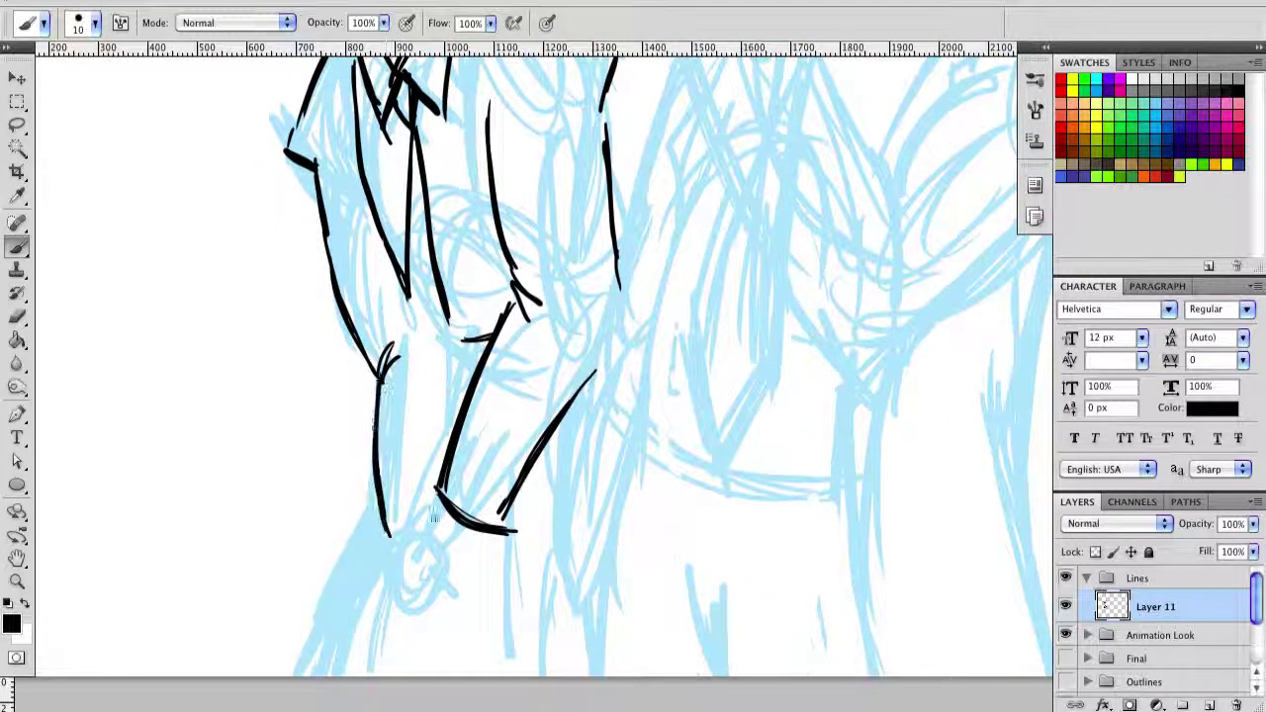
drag(414, 297, 400, 393)
drag(447, 317, 435, 409)
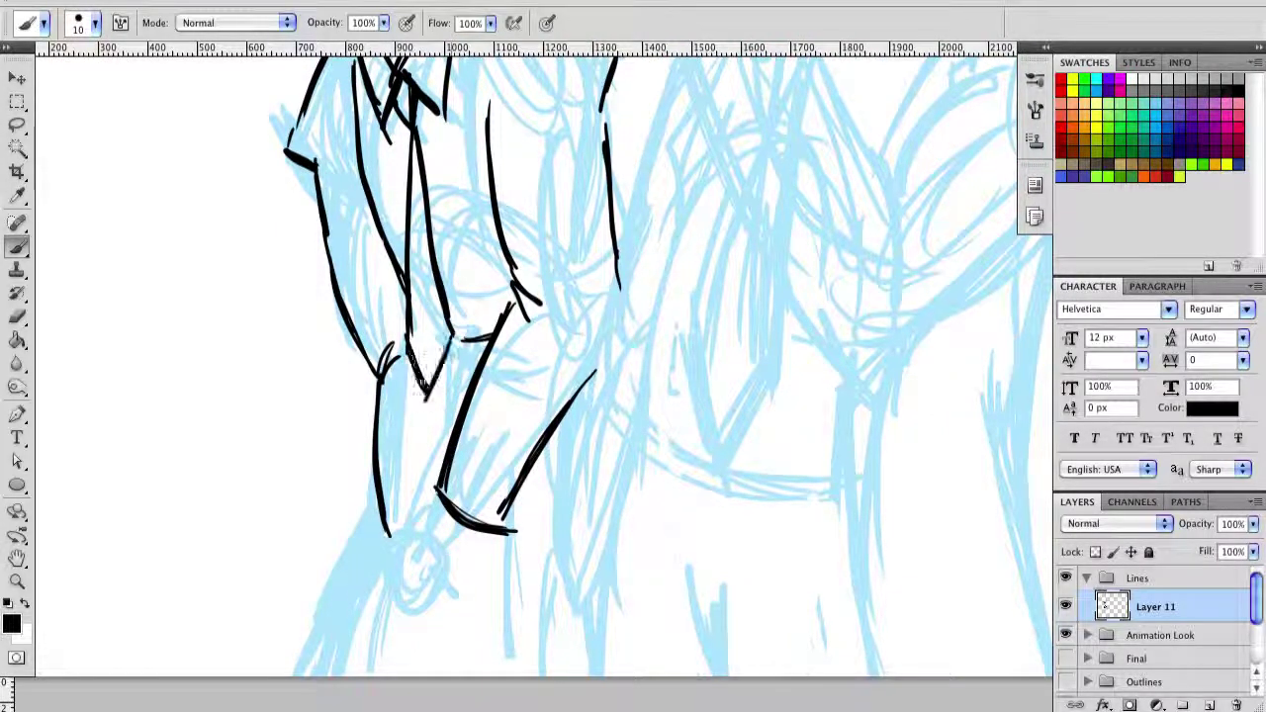
Step: Ink the notched lapel on the far side of the jacket and the jacket edge running down from it
scroll(513, 222, up, 3)
drag(515, 206, 490, 302)
drag(498, 309, 478, 409)
drag(471, 164, 467, 234)
drag(507, 277, 485, 484)
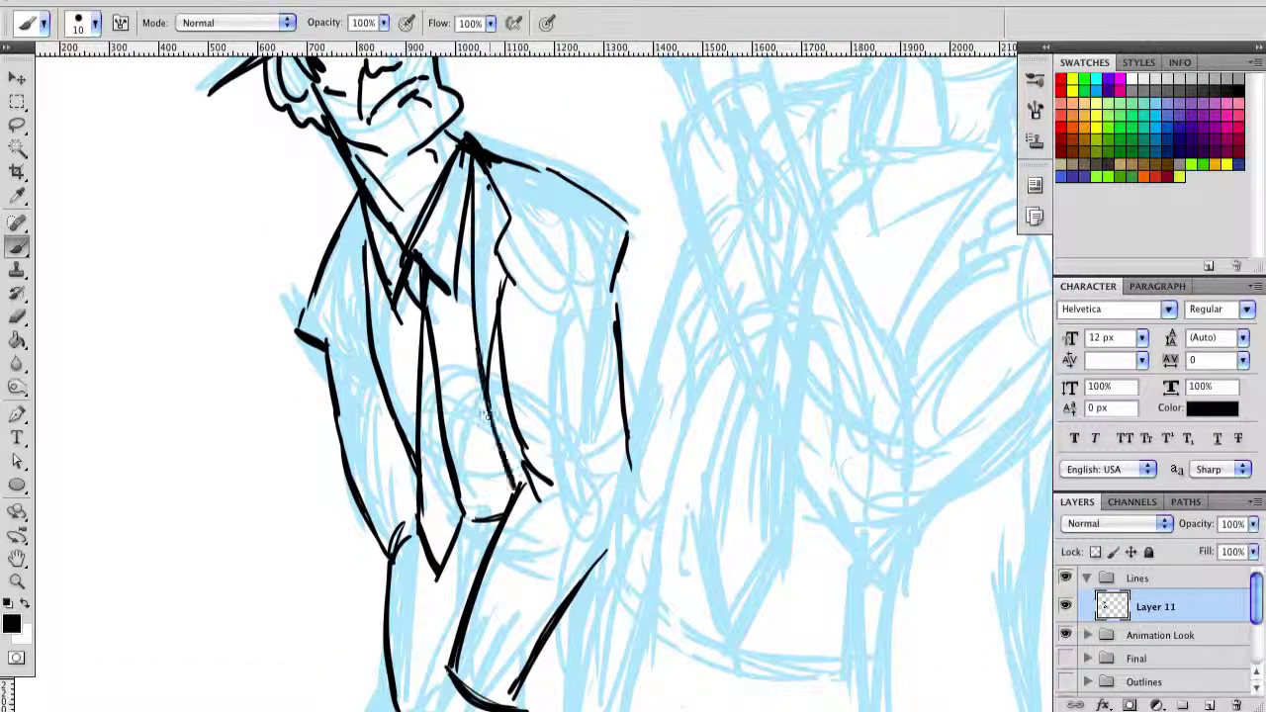
drag(501, 340, 478, 441)
Step: Ink the notched lapel on the near side of the jacket and touch up the far lapel's lower edge
mouse_move(377, 208)
mouse_down()
mouse_move(352, 259)
mouse_move(358, 322)
mouse_up()
drag(364, 242, 408, 440)
drag(376, 287, 419, 457)
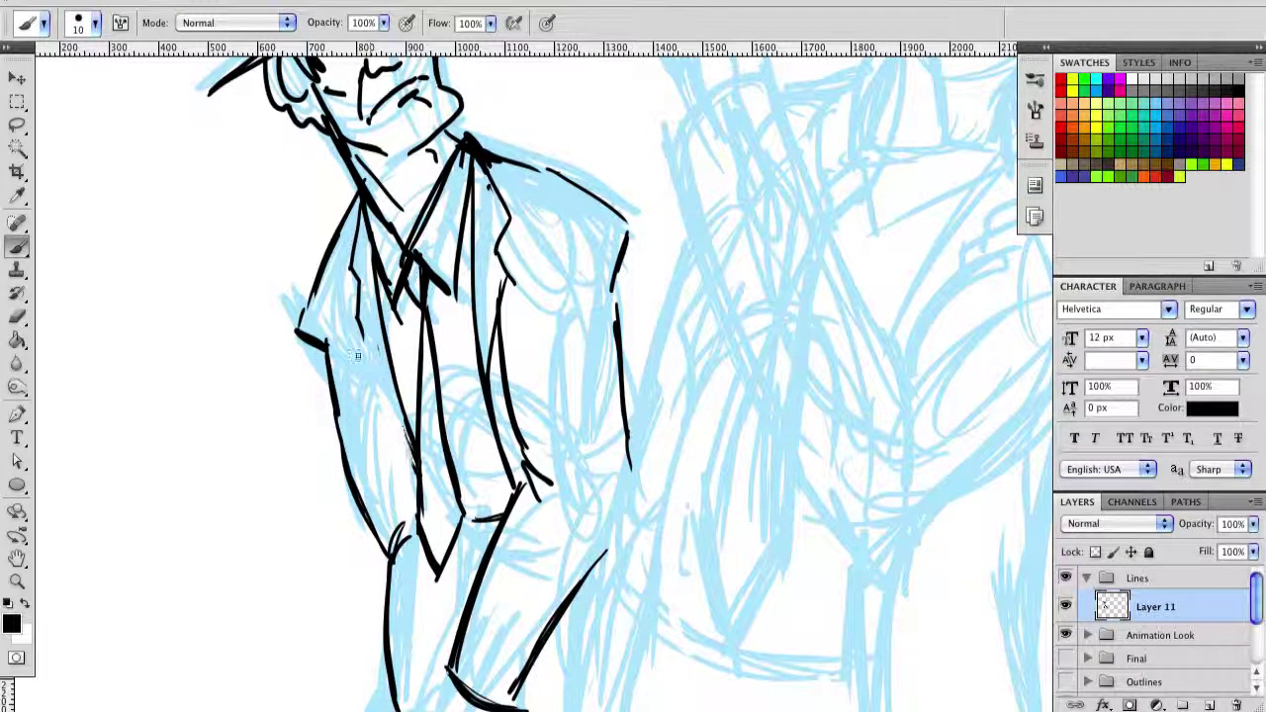
drag(362, 325, 414, 441)
scroll(414, 442, down, 2)
drag(495, 223, 484, 289)
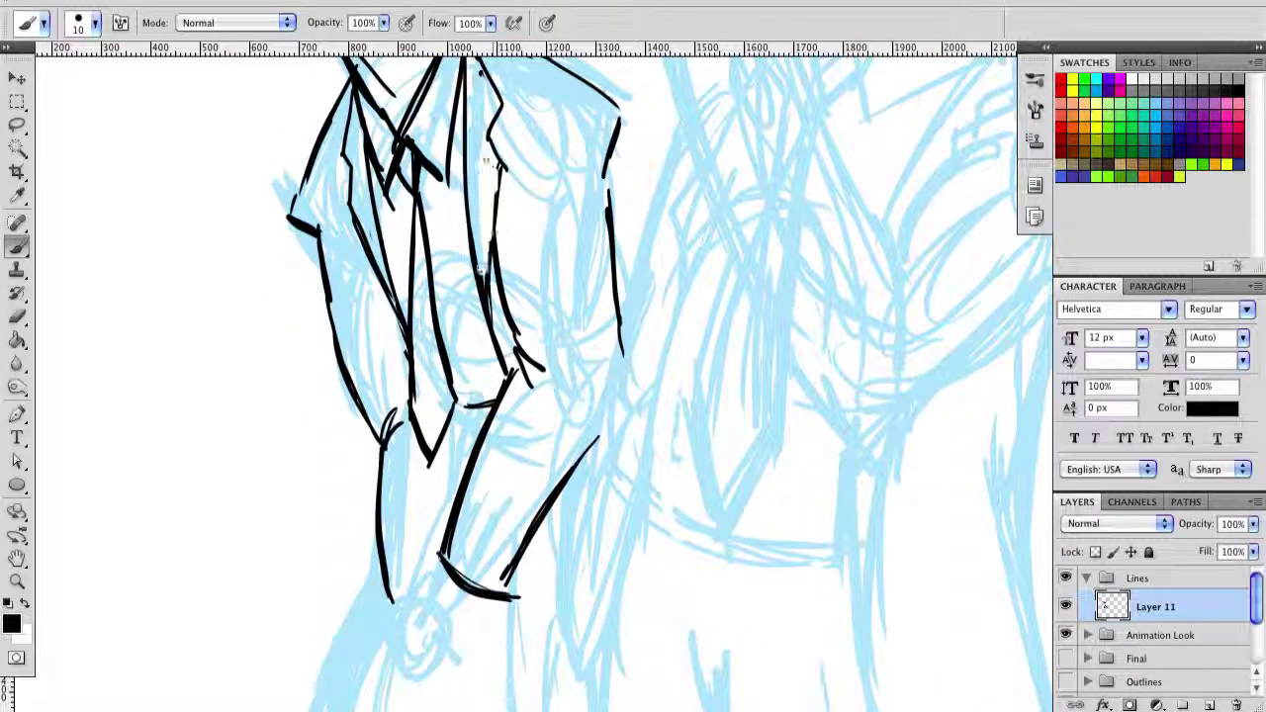
Step: Ink the buttoned shirt cuff and the hatted man's hand with its thumb and curled fingers
scroll(483, 289, right, 1)
scroll(465, 247, up, 2)
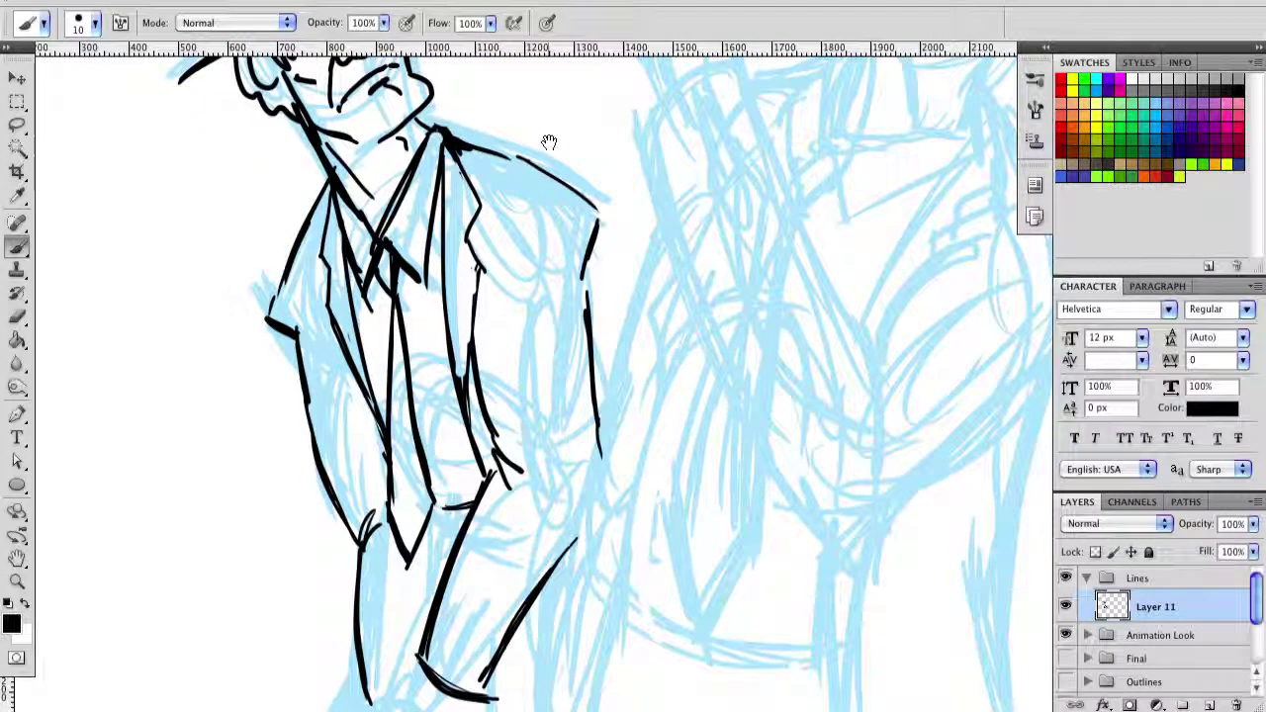
scroll(551, 135, down, 4)
scroll(551, 136, left, 1)
mouse_move(471, 475)
mouse_down()
mouse_move(499, 521)
mouse_move(519, 524)
mouse_move(489, 505)
mouse_up()
drag(421, 507, 465, 500)
mouse_move(480, 515)
mouse_down()
mouse_move(516, 530)
mouse_move(435, 571)
mouse_move(519, 532)
mouse_up()
drag(441, 530, 430, 513)
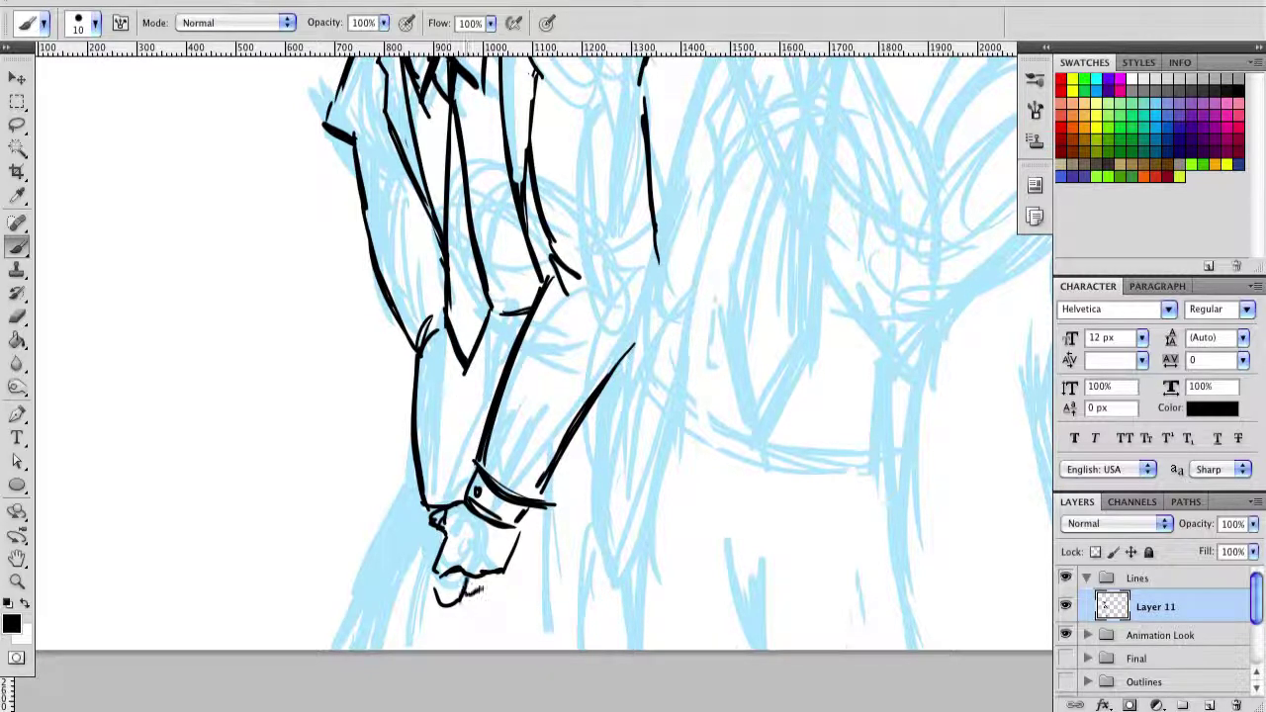
drag(465, 542, 492, 582)
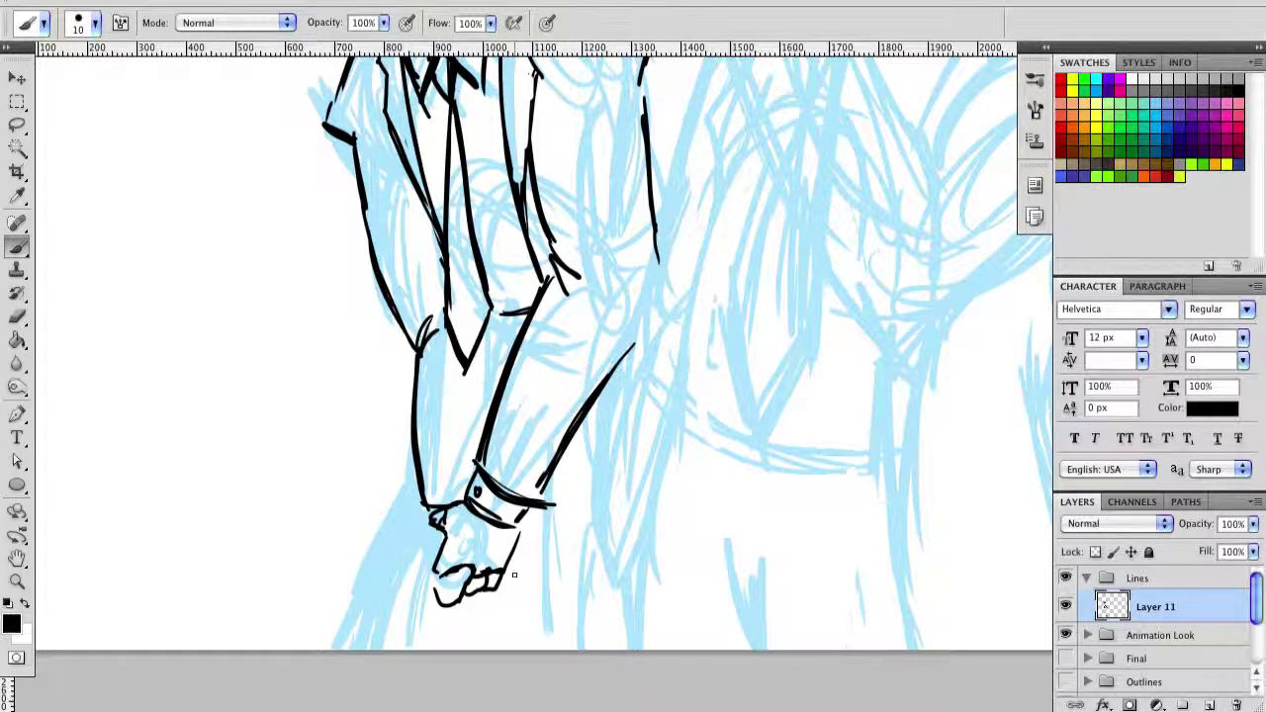
drag(599, 332, 612, 314)
drag(425, 572, 440, 598)
Step: Add the shirt and trouser edges around the hatted man's hand, extra sleeve folds and heavier brow lines
scroll(566, 478, up, 10)
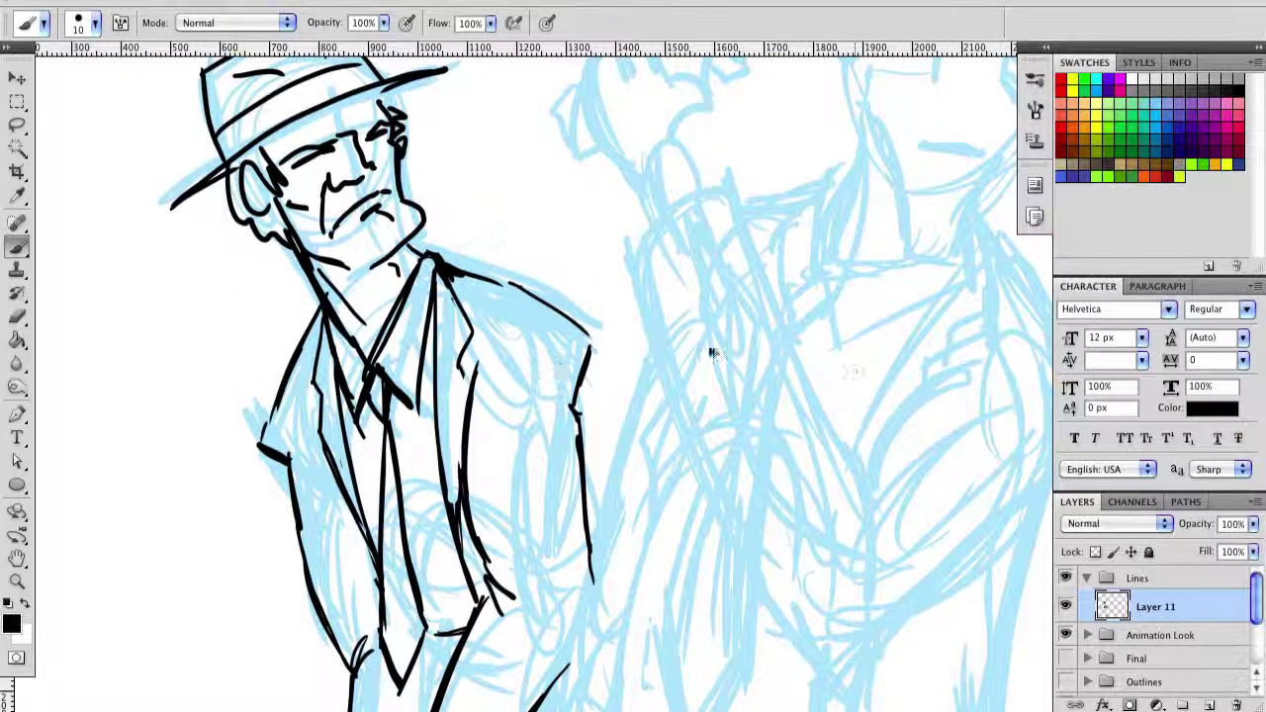
scroll(712, 353, down, 5)
scroll(617, 537, down, 5)
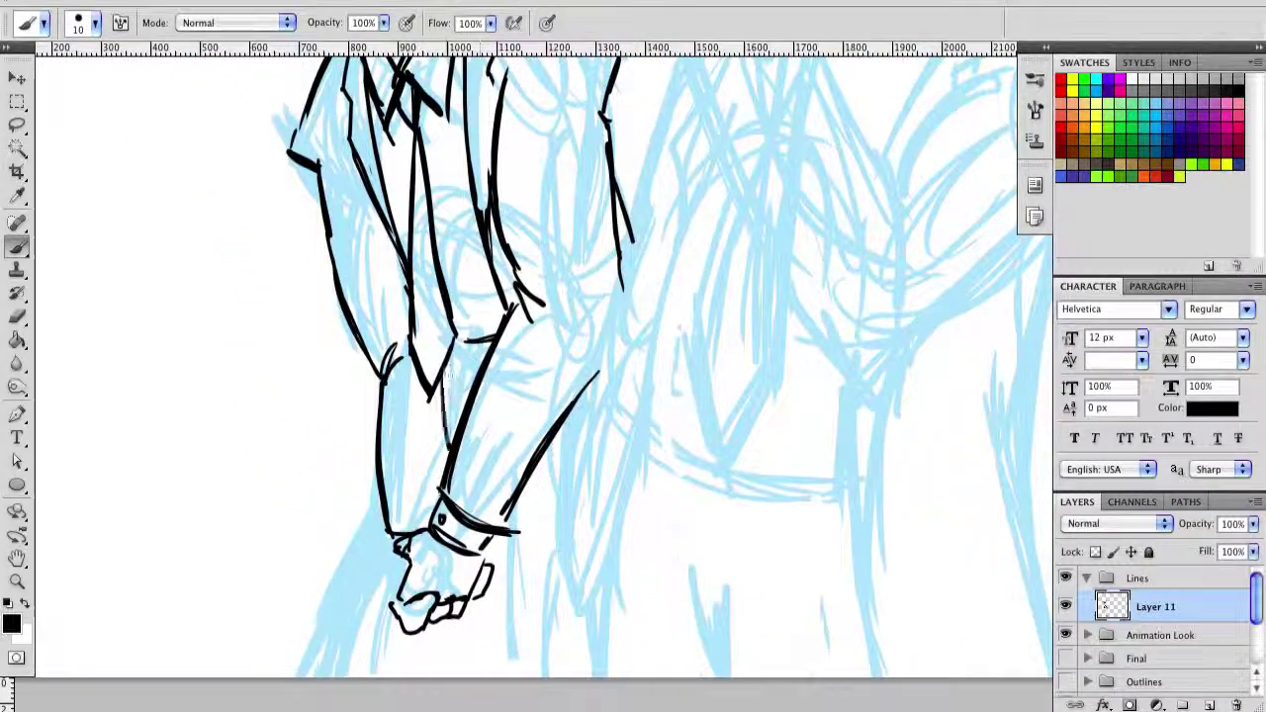
scroll(617, 547, up, 10)
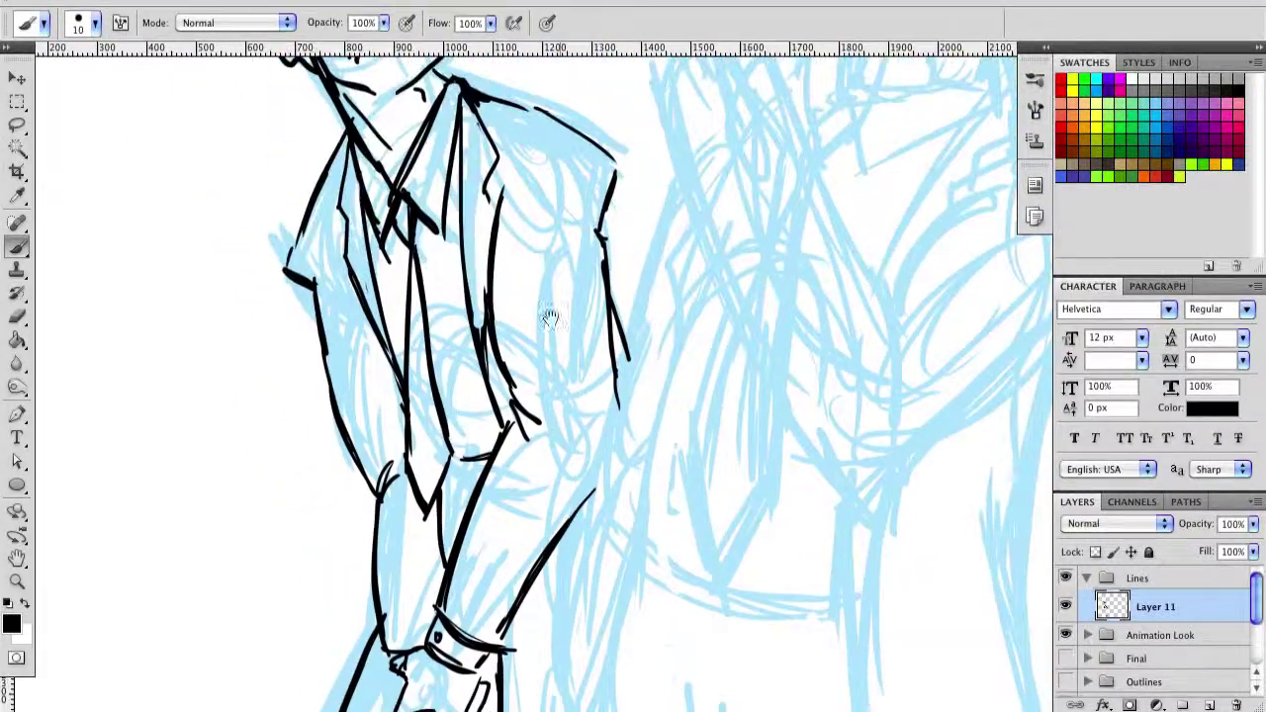
scroll(616, 547, left, 1)
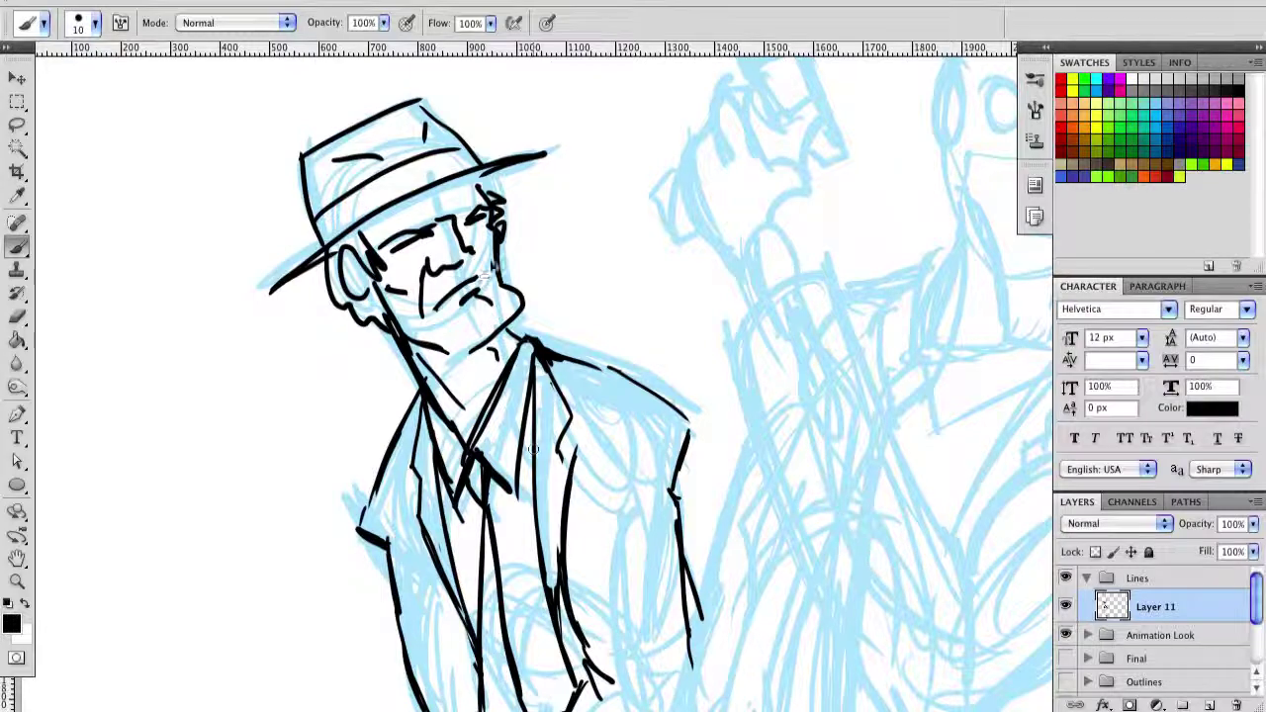
scroll(532, 450, down, 5)
scroll(840, 283, up, 5)
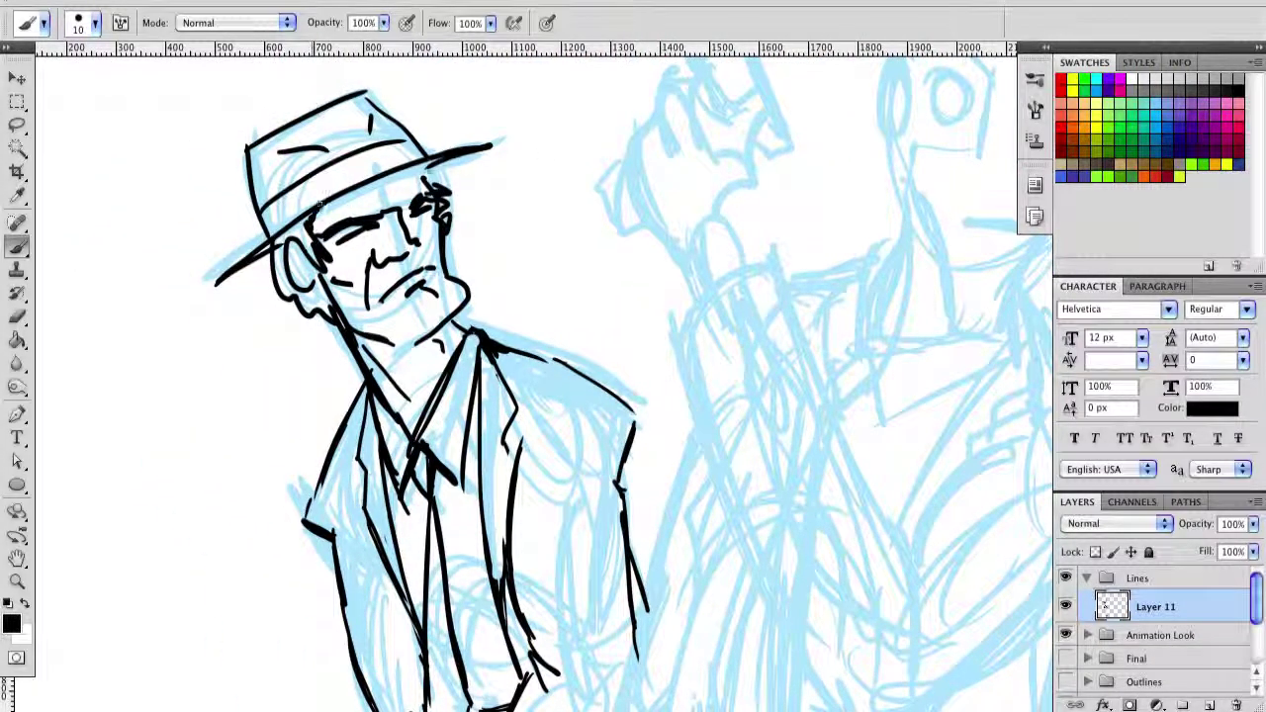
Step: Create a new empty layer above Layer 11 in the Lines group for the masked figure
scroll(749, 359, down, 3)
scroll(749, 359, right, 3)
scroll(749, 359, up, 3)
scroll(762, 306, down, 5)
key(ctrl+shift+alt+n)
scroll(761, 307, up, 3)
scroll(762, 307, right, 3)
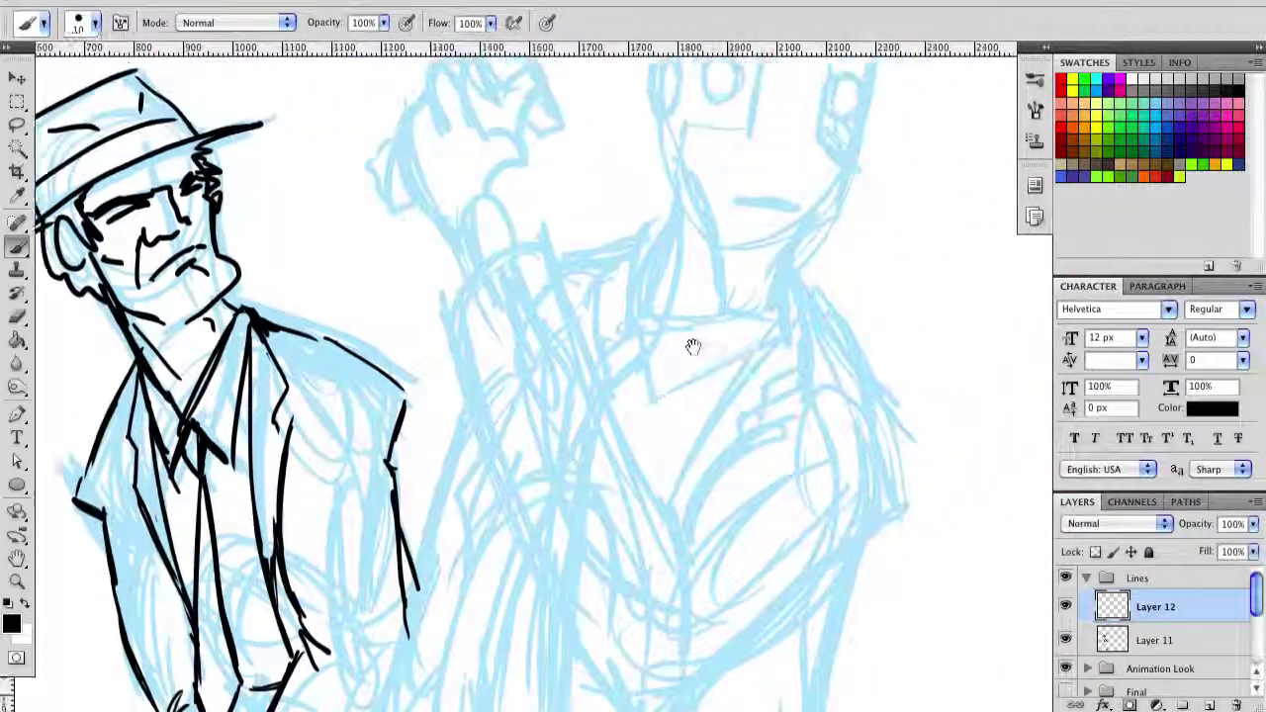
scroll(692, 396, down, 5)
scroll(755, 317, up, 3)
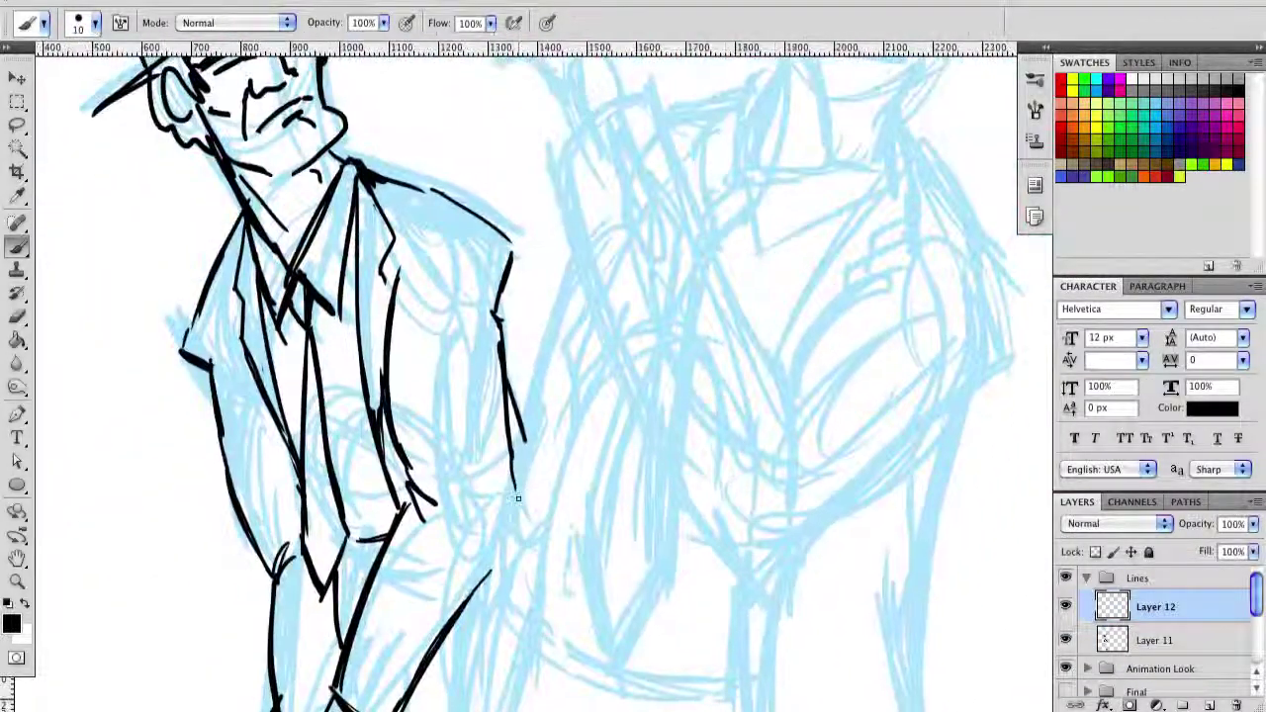
Step: Ink the short shoulder line beside the masked figure's raised arm and try the opposite shoulder's outer contour
scroll(760, 321, up, 4)
scroll(761, 321, down, 2)
drag(578, 305, 633, 293)
scroll(634, 297, left, 3)
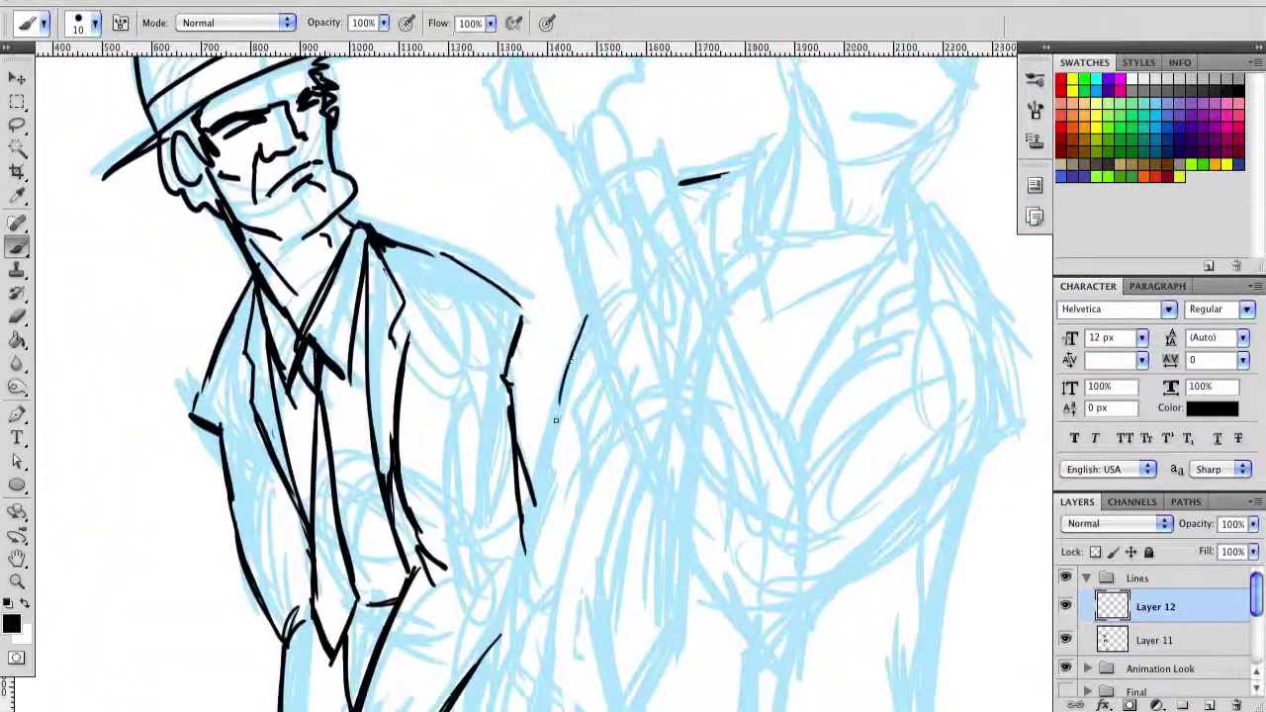
scroll(643, 415, right, 5)
mouse_move(655, 218)
mouse_down()
mouse_move(726, 320)
mouse_move(763, 346)
mouse_up()
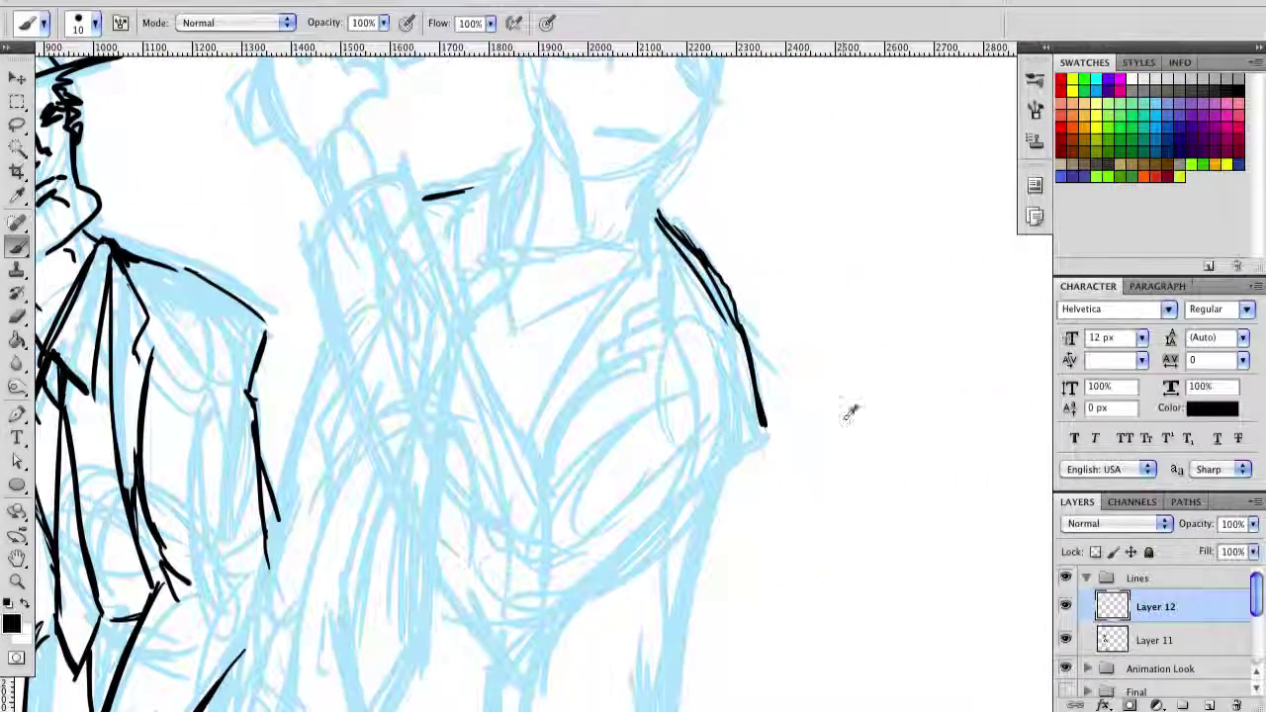
Step: With a size 15 brush, re-ink the masked figure's outer shoulder, collar edge and folded-arm creases, and try the raised forearm's inner edge
key(ctrl+equal)
key(z)
key(ctrl+minus)
key(b)
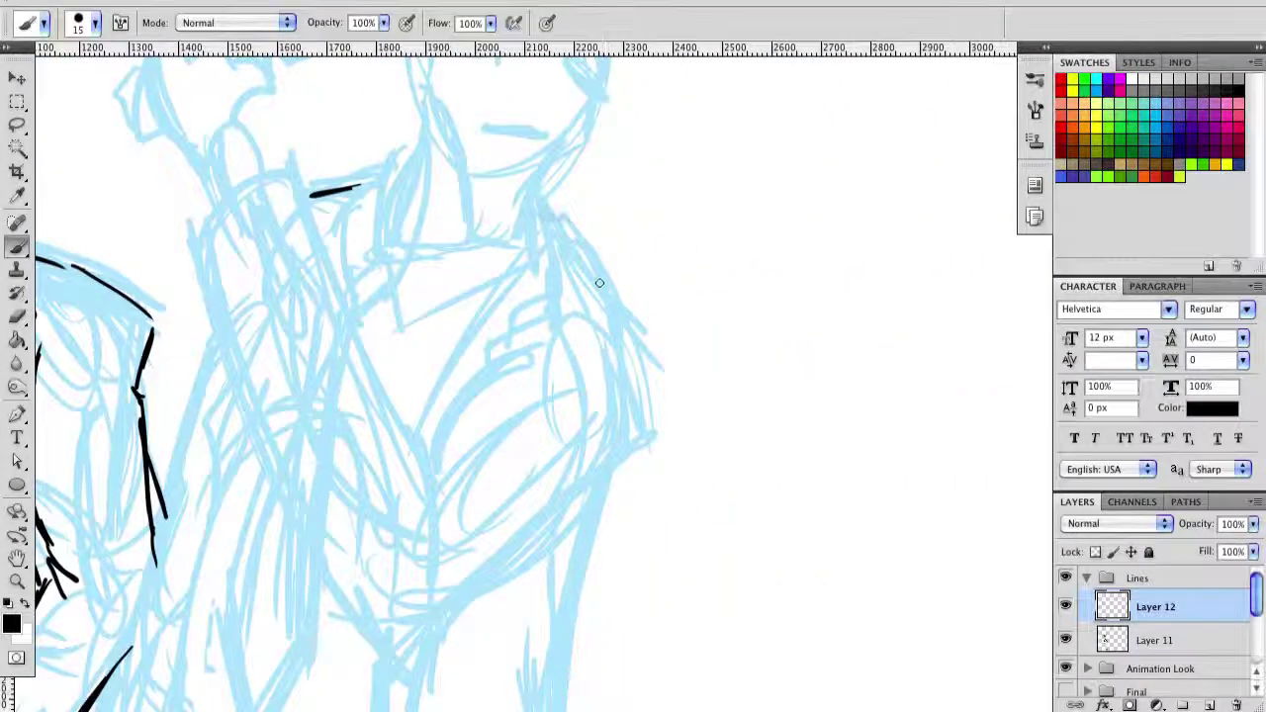
drag(619, 379, 733, 509)
mouse_move(522, 448)
mouse_down()
mouse_move(666, 369)
mouse_move(770, 554)
mouse_move(688, 611)
mouse_move(885, 465)
mouse_up()
mouse_move(791, 376)
mouse_down()
mouse_move(674, 473)
mouse_move(692, 522)
mouse_up()
key(ctrl+z)
drag(559, 186, 637, 389)
key(ctrl+z)
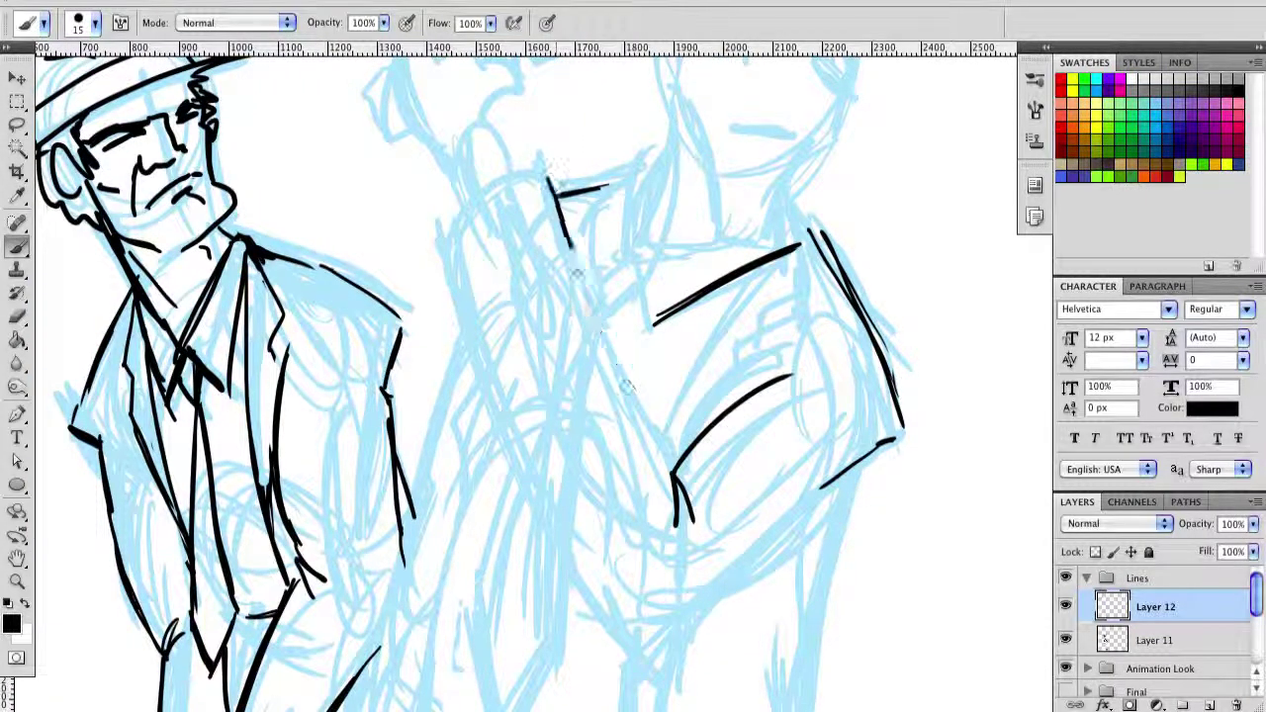
Step: Ink both edges of the masked figure's raised forearm, its rounded cuff opening and the upper arm's underside down to the elbow
drag(550, 180, 674, 477)
mouse_move(549, 178)
mouse_down()
mouse_move(443, 237)
mouse_move(383, 217)
mouse_move(549, 568)
mouse_up()
drag(505, 499, 598, 630)
drag(734, 549, 817, 390)
drag(698, 485, 878, 302)
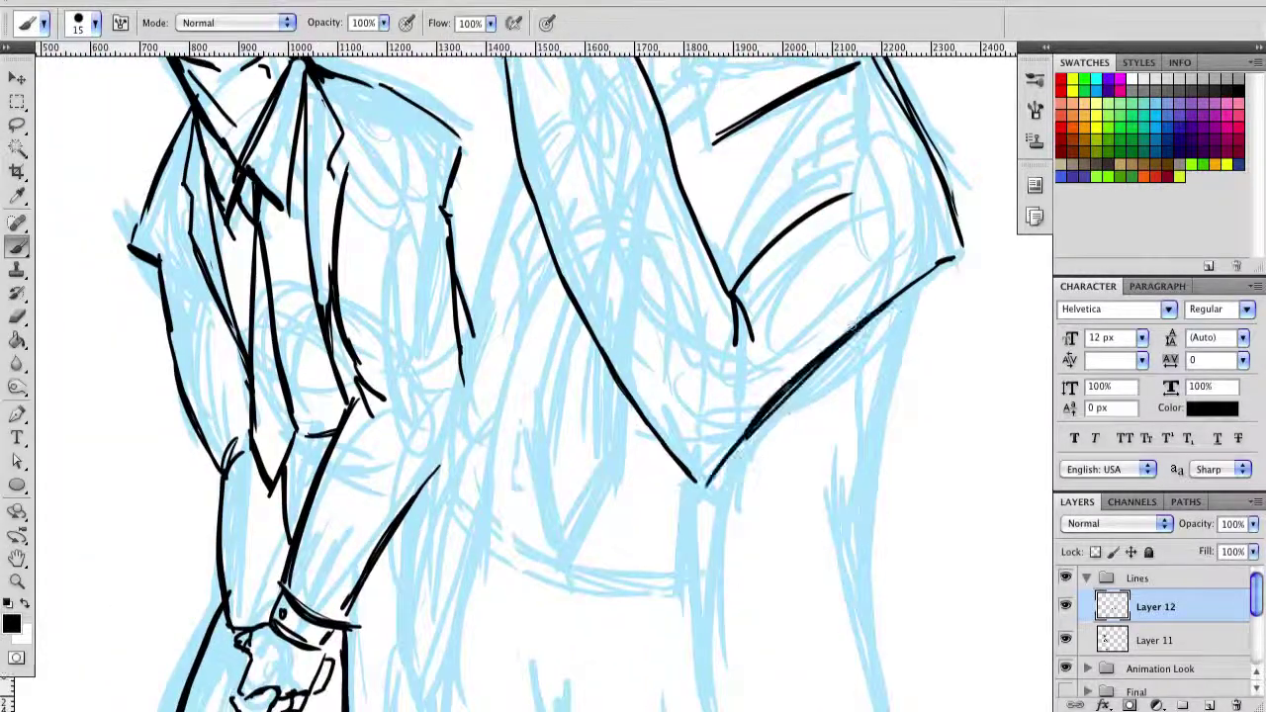
drag(817, 389, 743, 607)
Step: Ink a first lapel edge and both wings of the masked figure's shirt collar, and thicken the short shoulder line beside the raised arm
drag(777, 265, 641, 455)
drag(613, 294, 619, 346)
drag(614, 290, 730, 264)
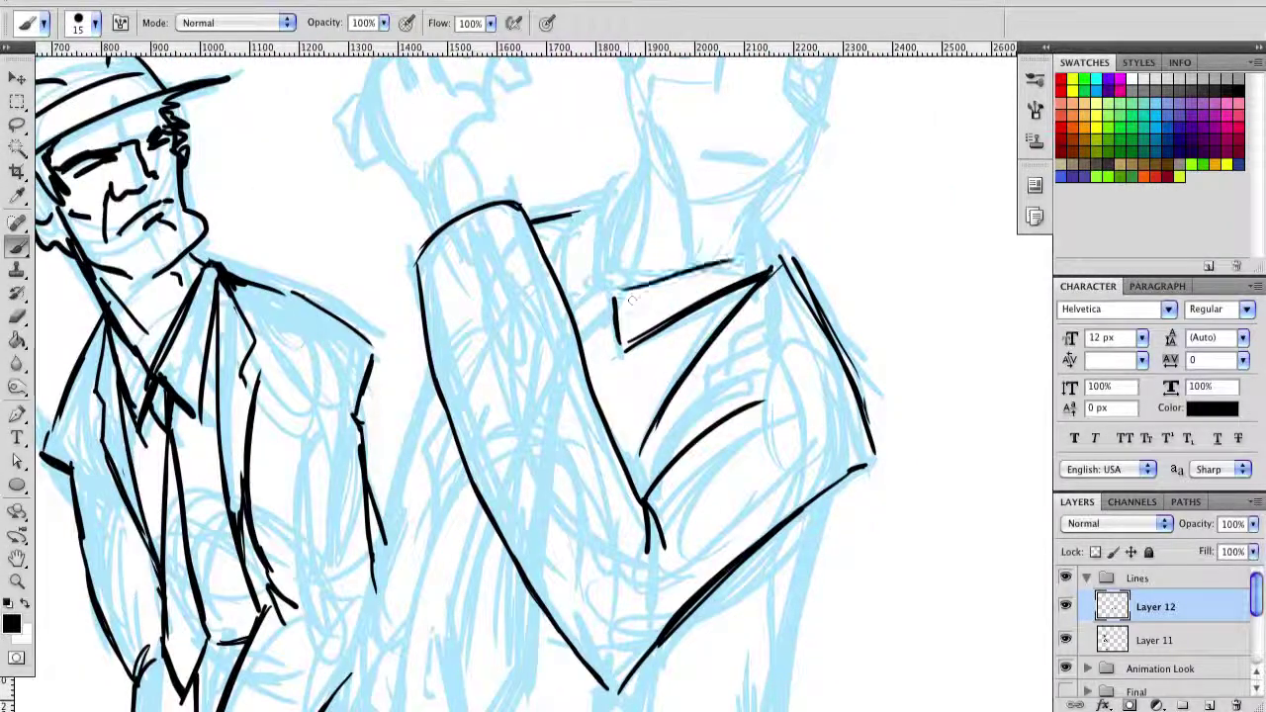
key(super+z)
drag(615, 288, 778, 264)
mouse_move(605, 180)
mouse_down()
mouse_move(600, 283)
mouse_move(629, 176)
mouse_up()
drag(591, 194, 566, 297)
mouse_move(588, 221)
mouse_down()
mouse_move(568, 310)
mouse_move(606, 289)
mouse_up()
drag(582, 340, 611, 321)
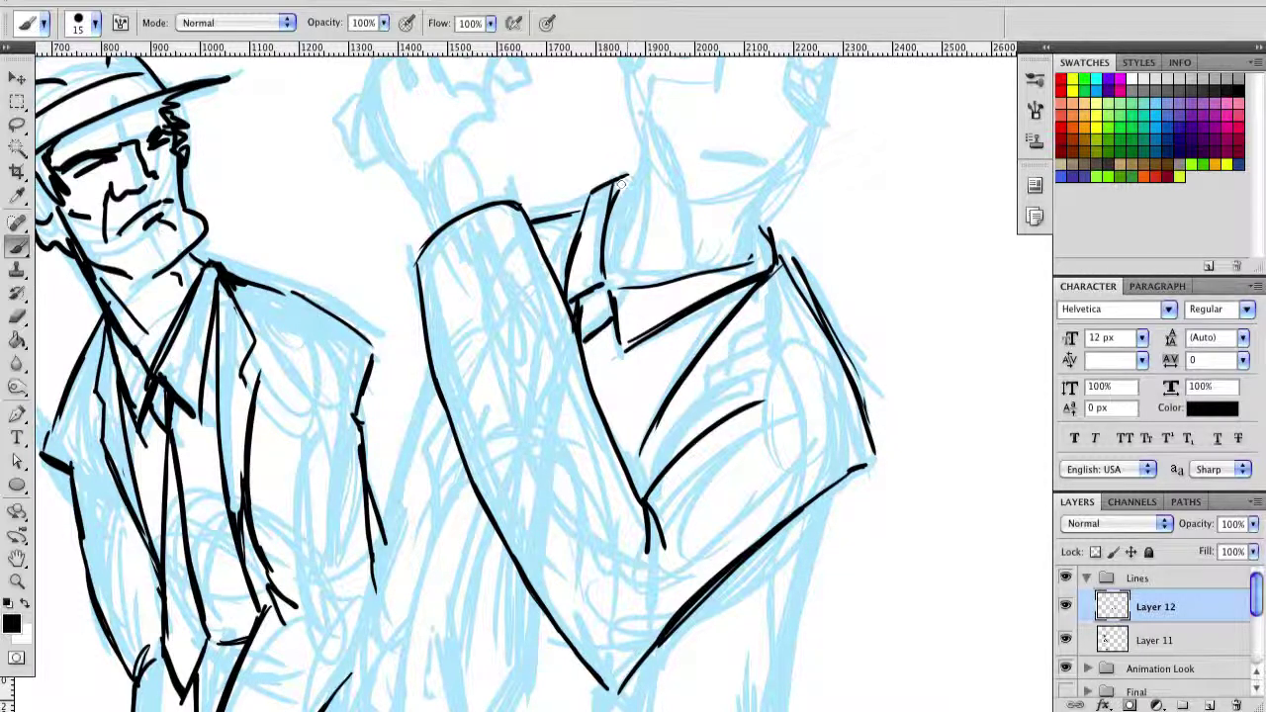
drag(540, 220, 584, 206)
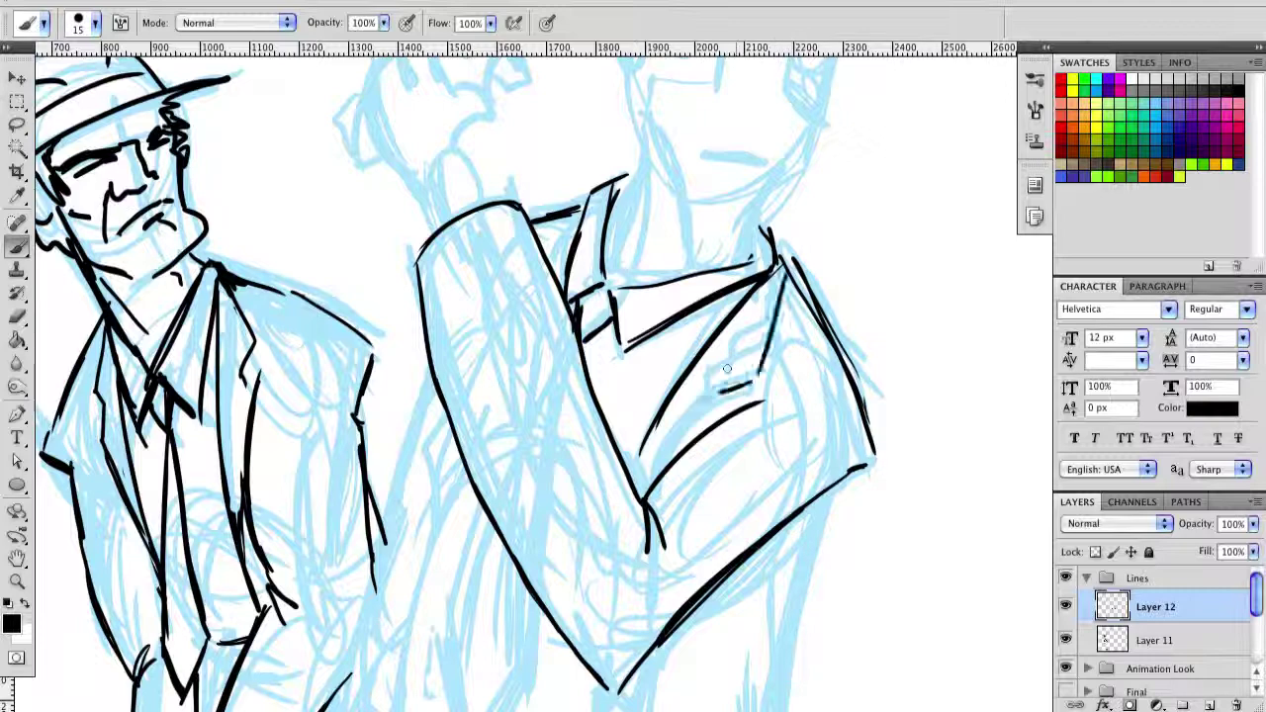
Step: Redraw the masked figure's lapel with a straight inner edge and a notched outer edge meeting the arm crease
drag(495, 396, 535, 307)
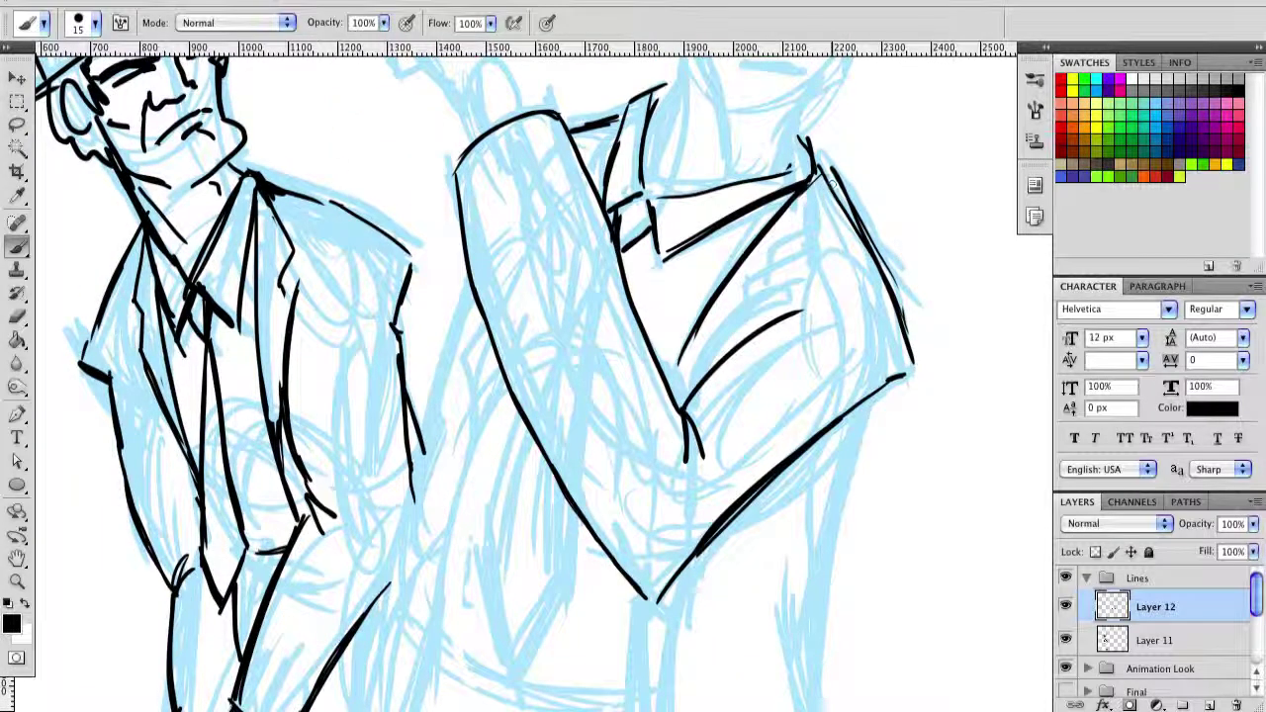
drag(806, 394, 766, 358)
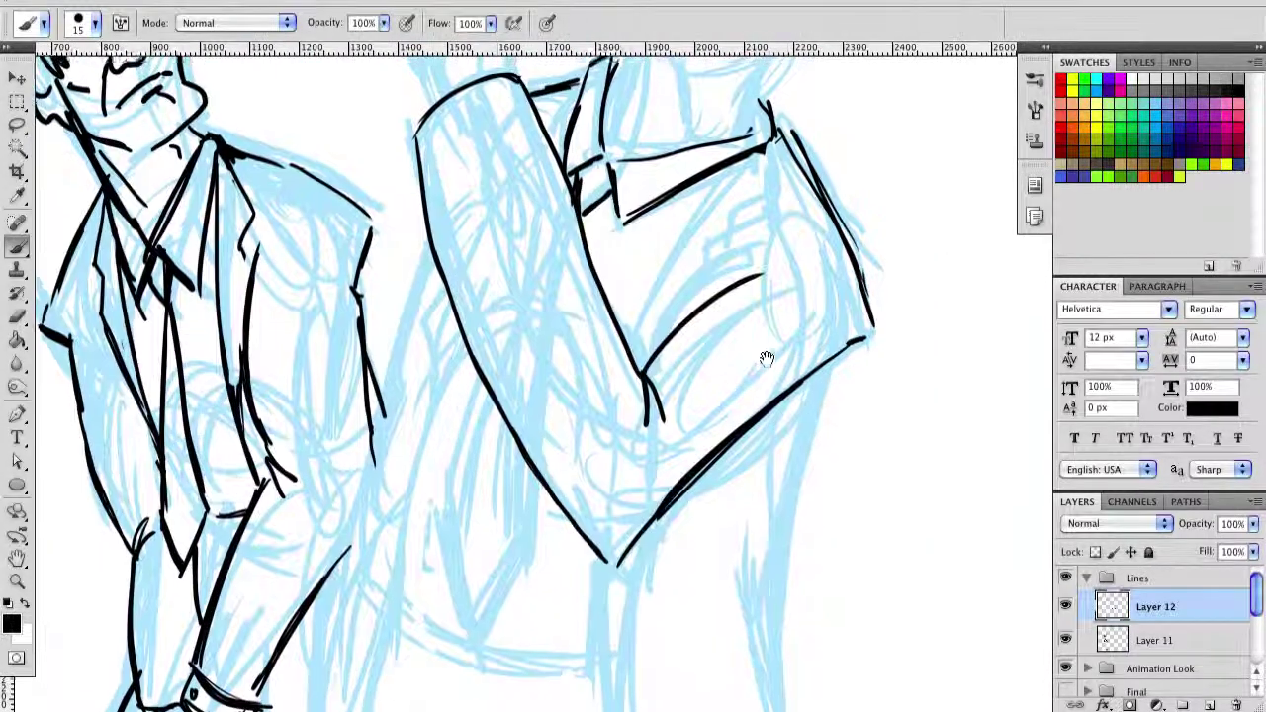
drag(737, 163, 663, 282)
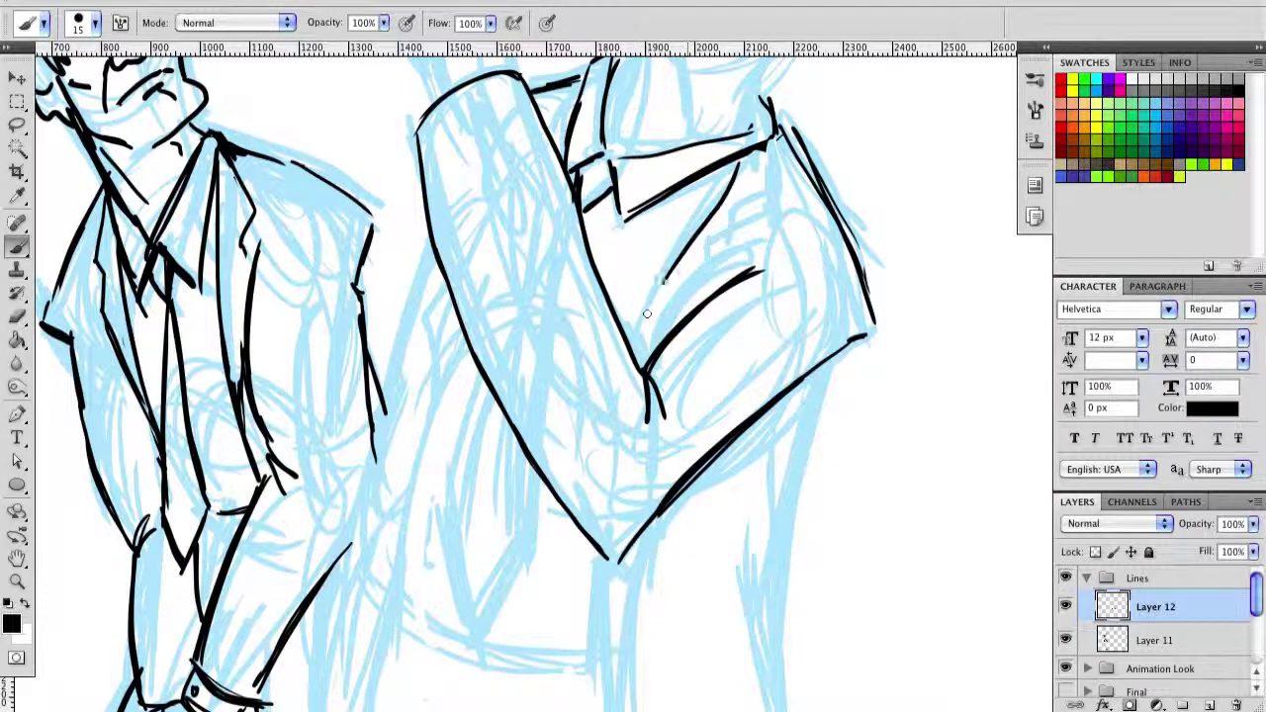
drag(704, 233, 631, 350)
drag(788, 110, 730, 237)
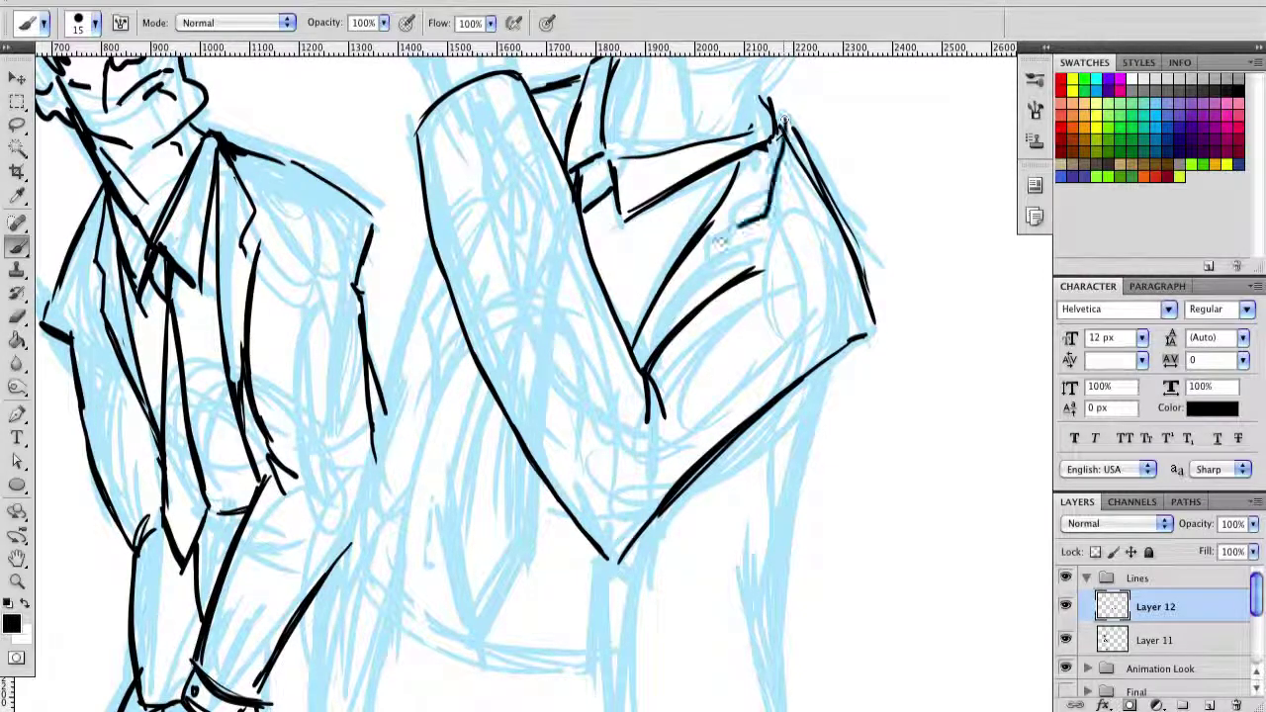
drag(777, 203, 716, 295)
Step: Ink the masked figure's coat edge from beneath the raised forearm down past the hatted man's sleeve
scroll(544, 247, up, 5)
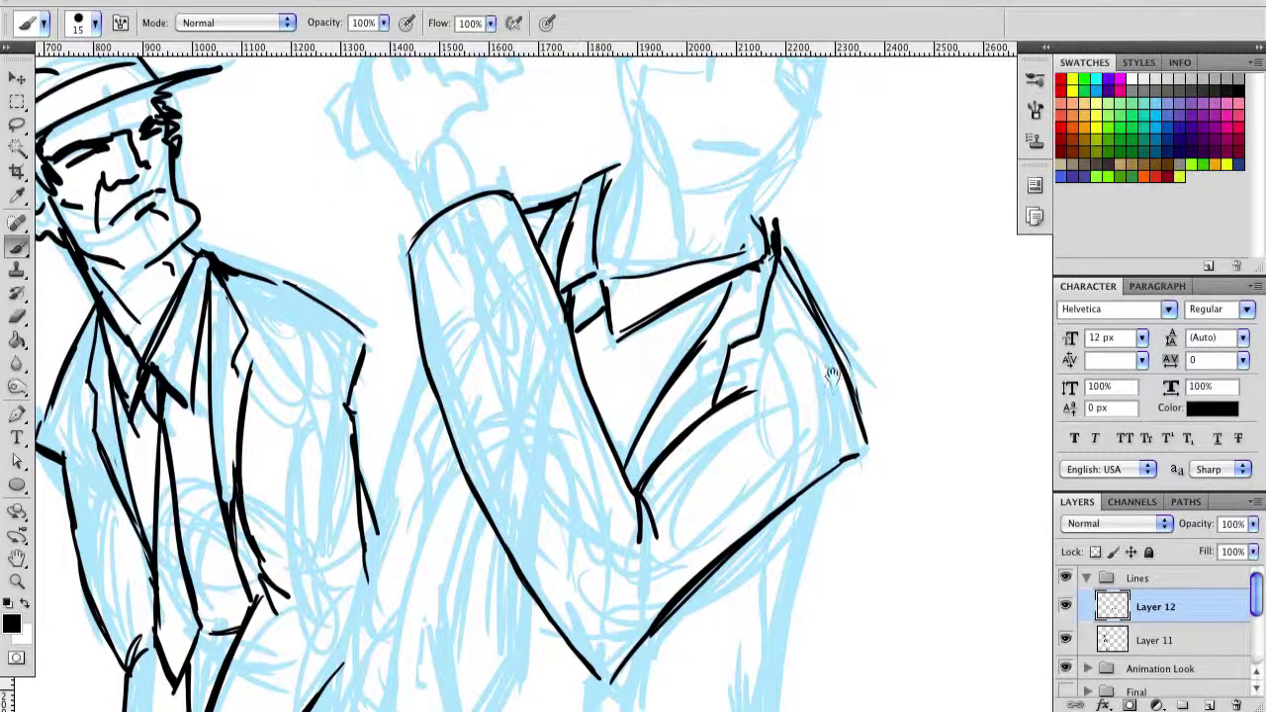
scroll(542, 247, down, 3)
drag(569, 452, 648, 495)
drag(483, 330, 431, 465)
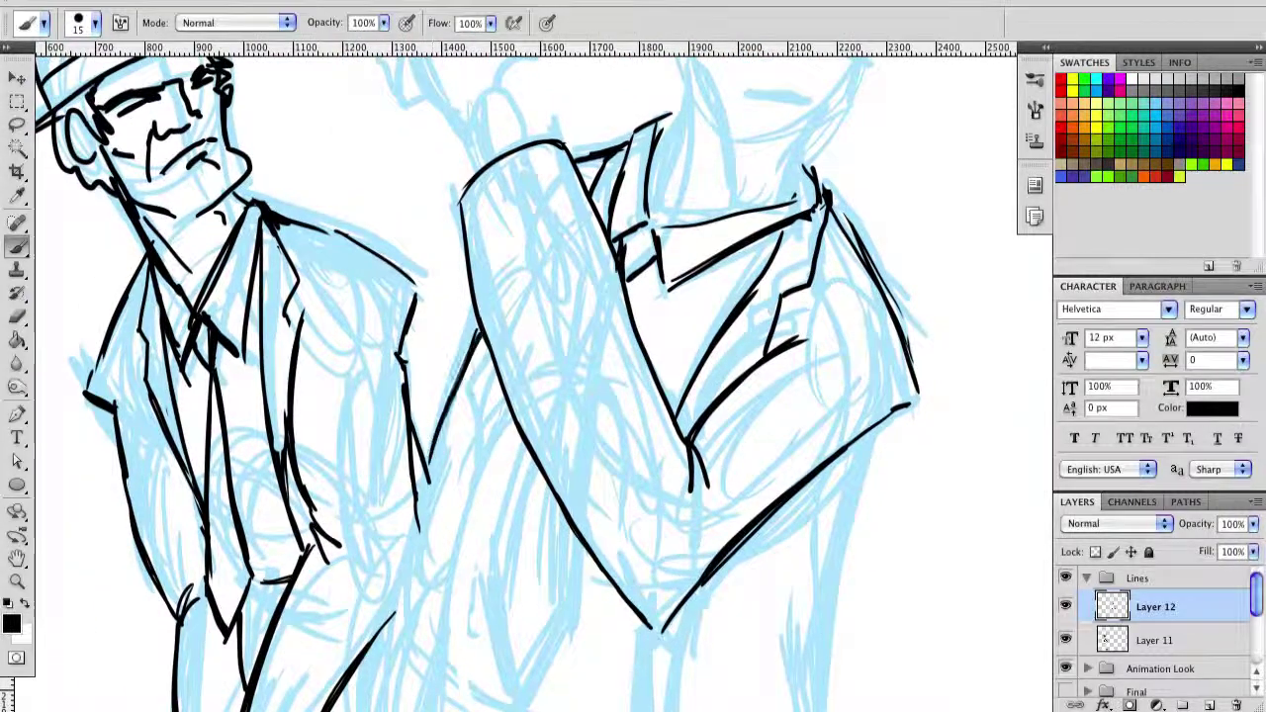
scroll(986, 373, down, 3)
drag(465, 348, 422, 567)
scroll(594, 396, down, 3)
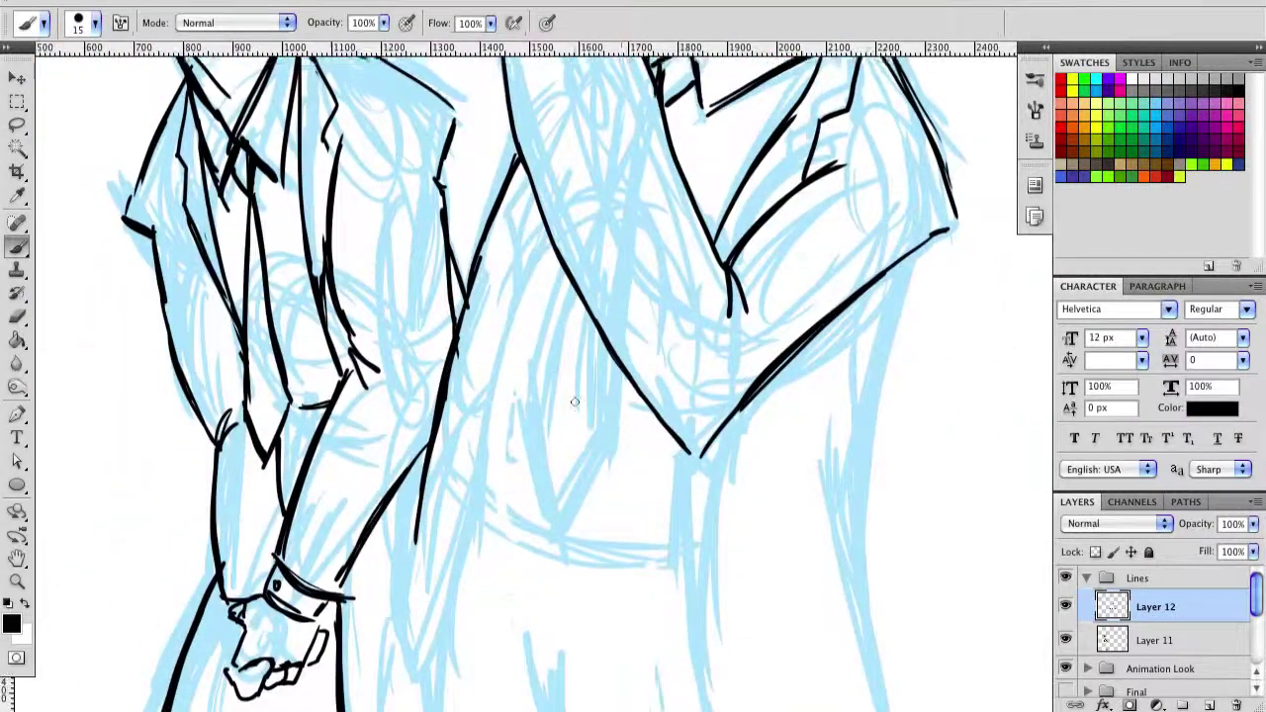
Step: Ink the long side and front edges of the masked figure's open coat down to the bottom of the canvas
key(z)
mouse_move(940, 463)
mouse_down()
mouse_move(879, 464)
mouse_move(777, 517)
mouse_up()
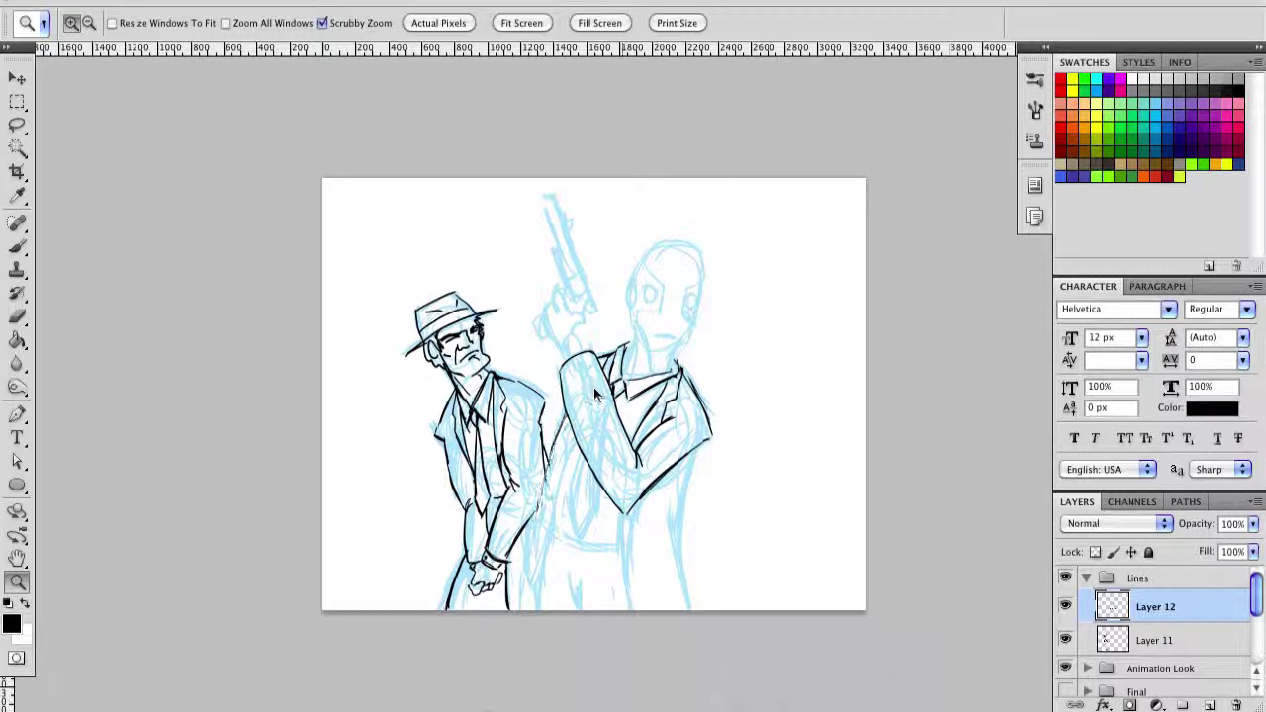
key(b)
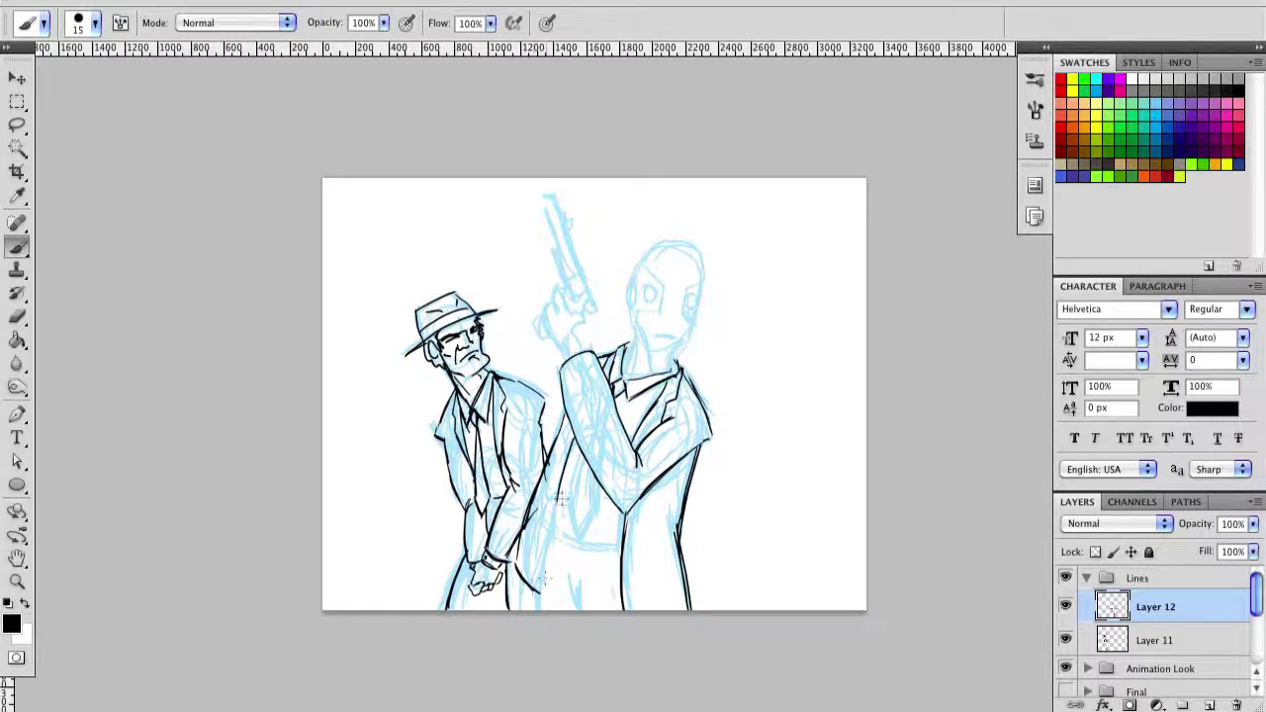
drag(560, 476, 538, 633)
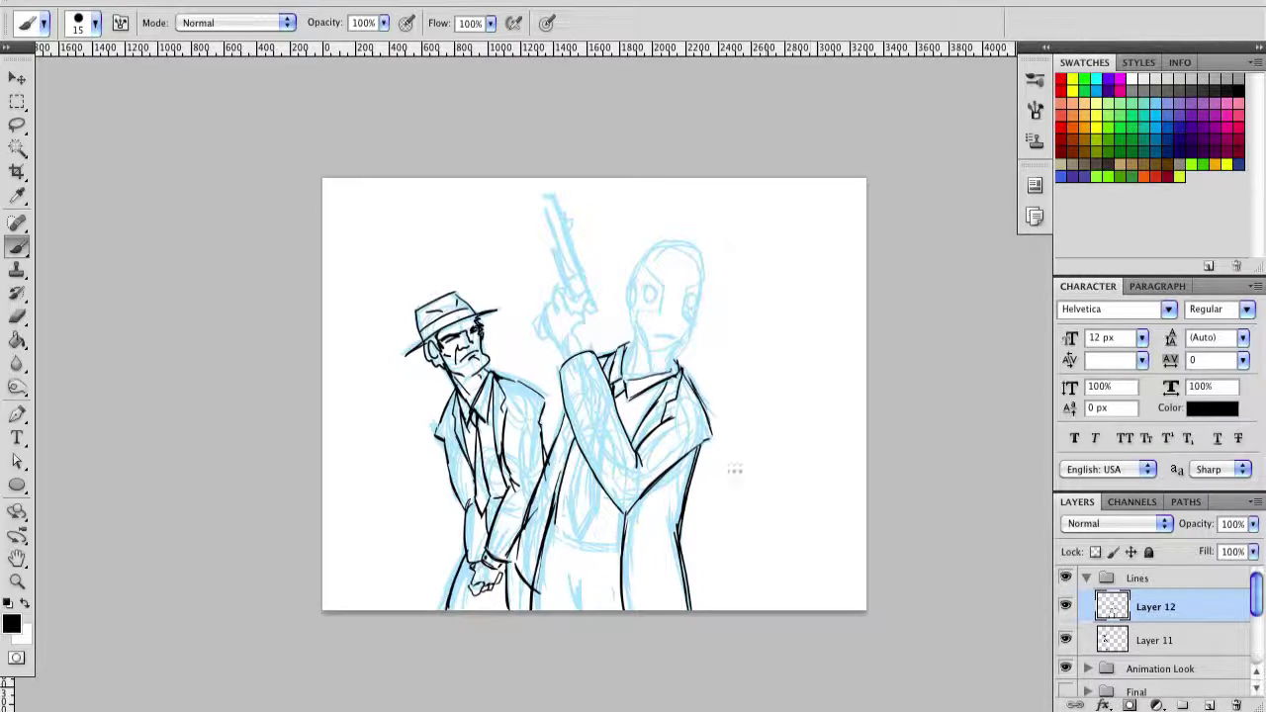
Step: Ink the masked figure's pointed tie, the curved waistline and a short trouser crease below it
drag(633, 529, 752, 529)
mouse_move(527, 334)
mouse_down()
mouse_move(509, 514)
mouse_move(567, 439)
mouse_move(566, 463)
mouse_up()
mouse_move(465, 494)
mouse_down()
mouse_move(534, 529)
mouse_move(608, 542)
mouse_move(489, 520)
mouse_up()
drag(503, 350, 483, 396)
drag(489, 492, 439, 661)
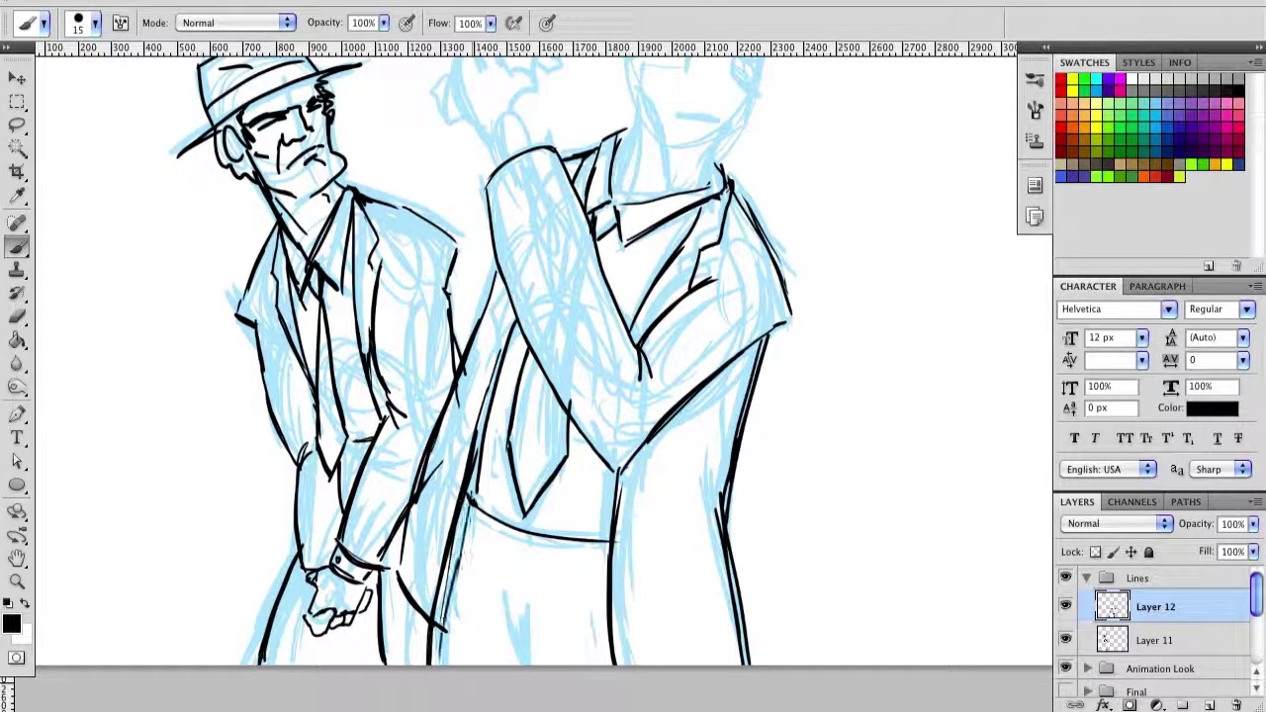
scroll(537, 557, down, 2)
drag(534, 597, 528, 517)
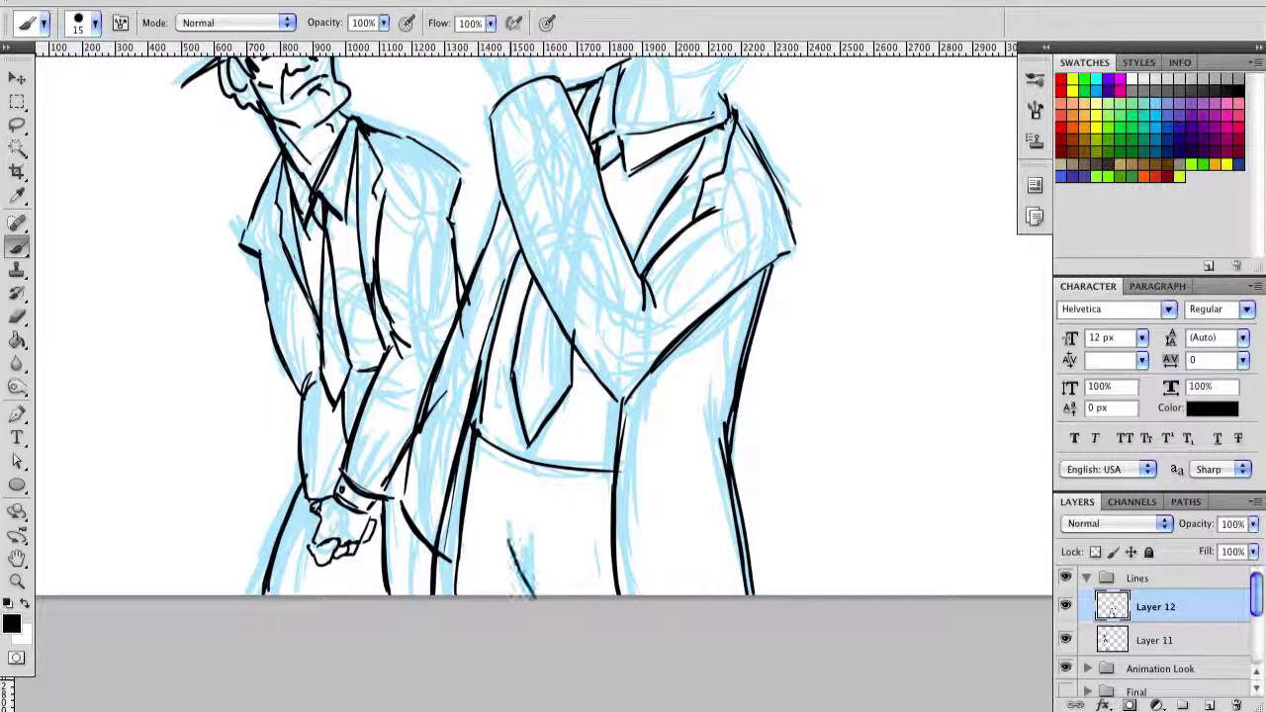
drag(535, 598, 511, 540)
key(ctrl+z)
Step: Ink the side contour of the masked figure's head nearest the gun and the lower edges of both eye patches
scroll(652, 323, up, 5)
mouse_move(606, 271)
mouse_down()
mouse_move(610, 158)
mouse_move(632, 116)
mouse_move(607, 259)
mouse_move(617, 129)
mouse_move(638, 103)
mouse_up()
key(ctrl+z)
key(ctrl+z)
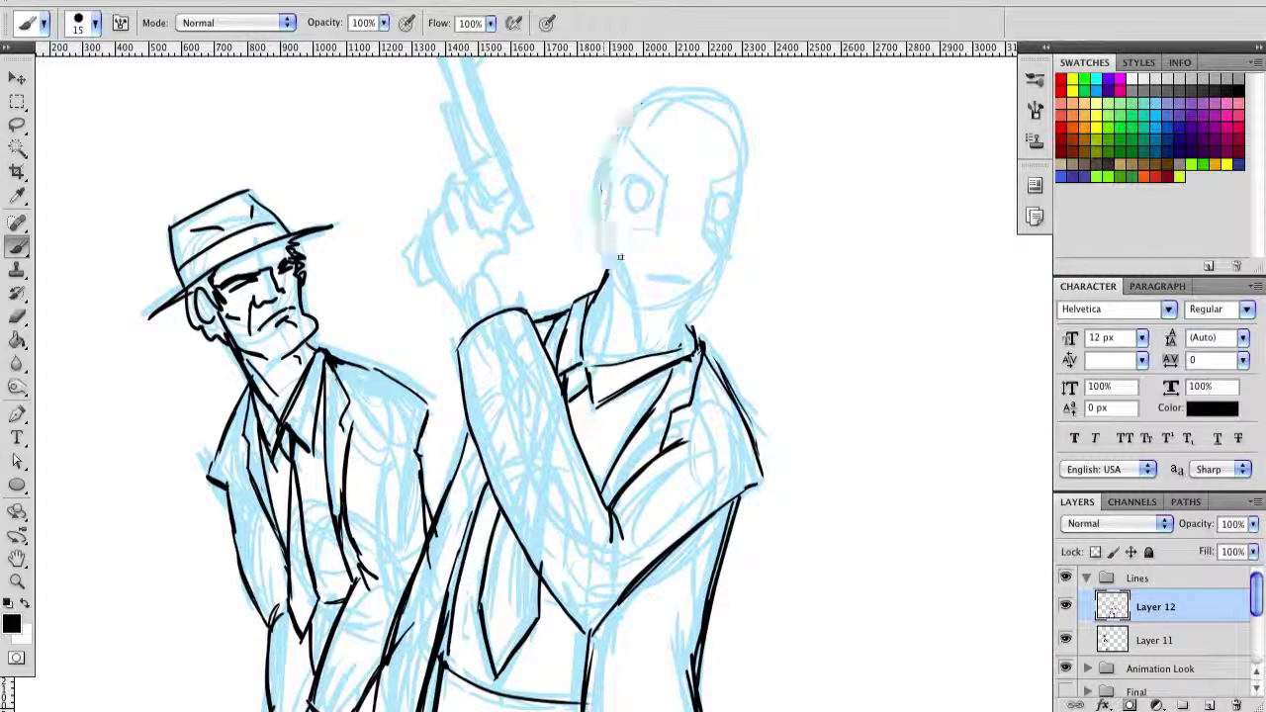
mouse_move(603, 269)
mouse_down()
mouse_move(612, 129)
mouse_move(641, 97)
mouse_up()
drag(611, 225, 661, 228)
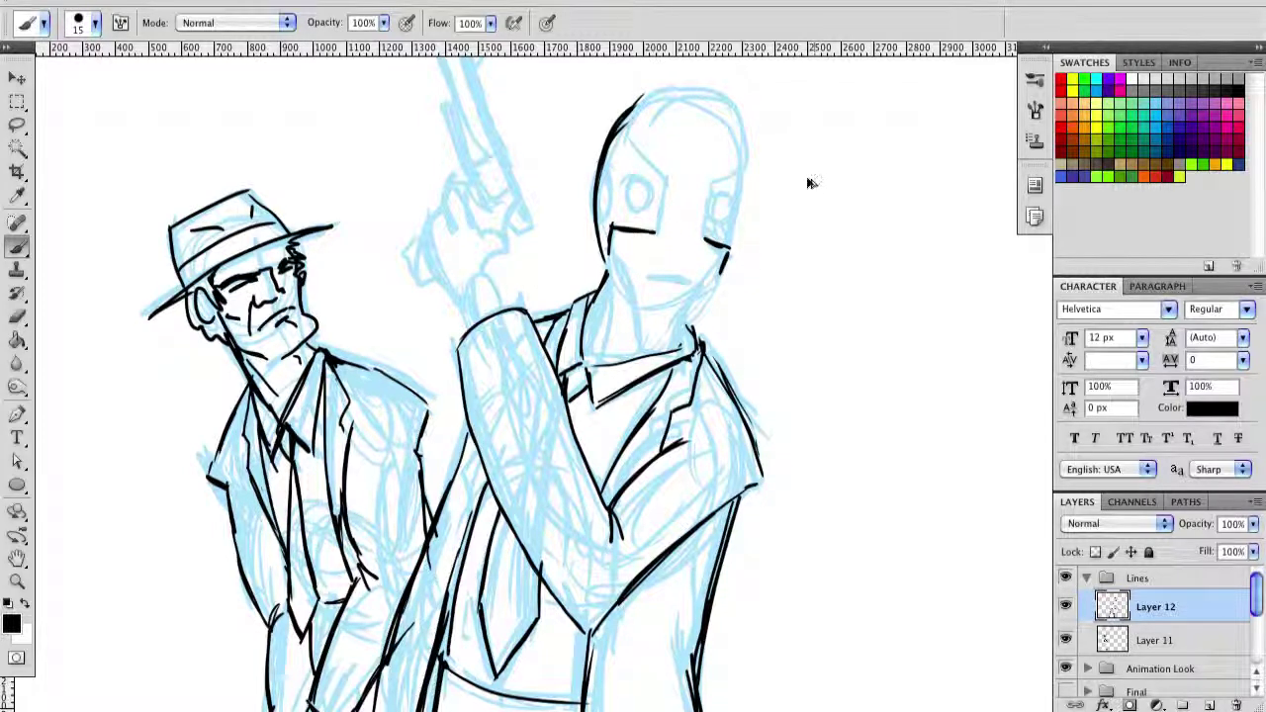
drag(612, 233, 662, 232)
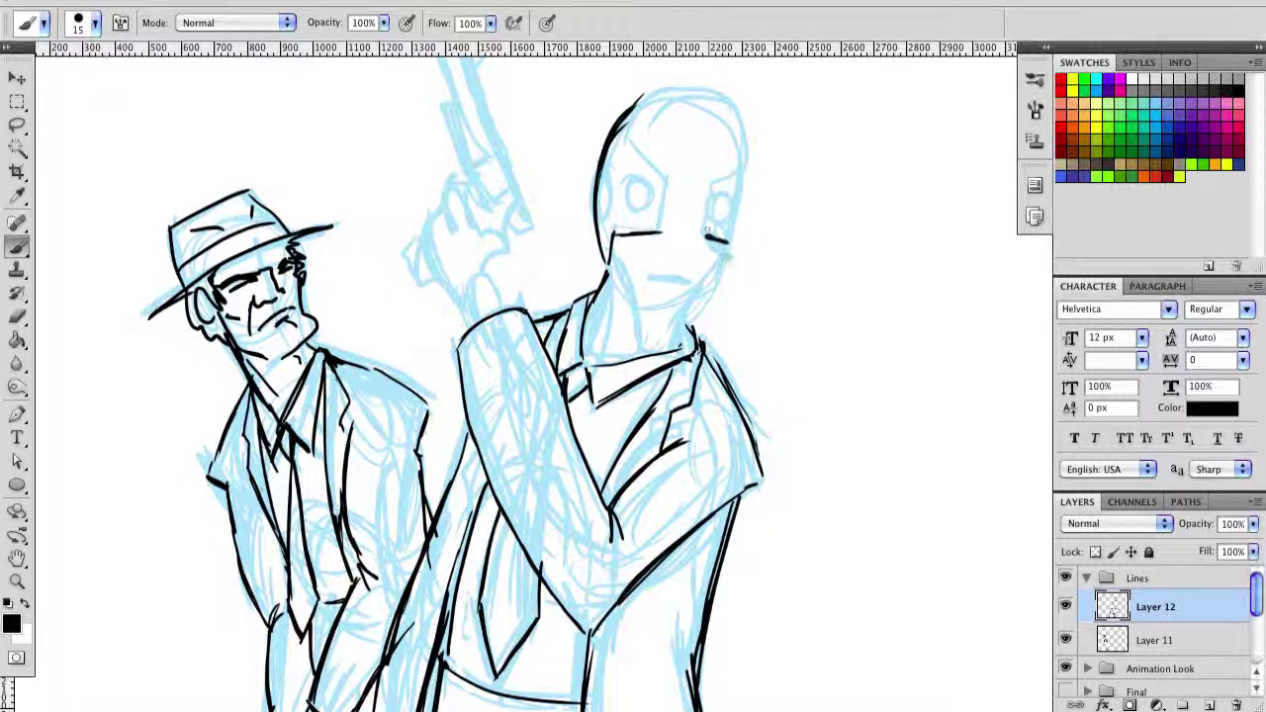
key(super+alt+z)
key(super+alt+z)
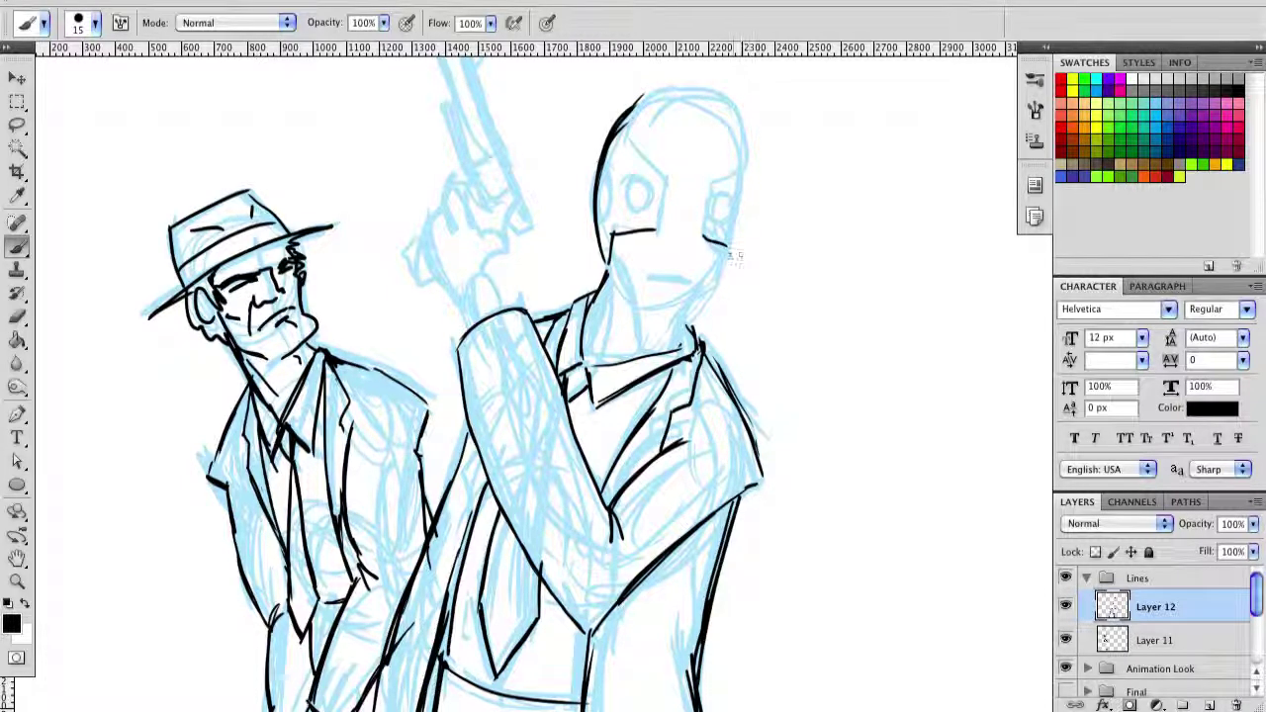
Step: Ink the masked figure's tapering jaw and neck lines and the inner and brow edges of the eye patches
drag(729, 250, 653, 360)
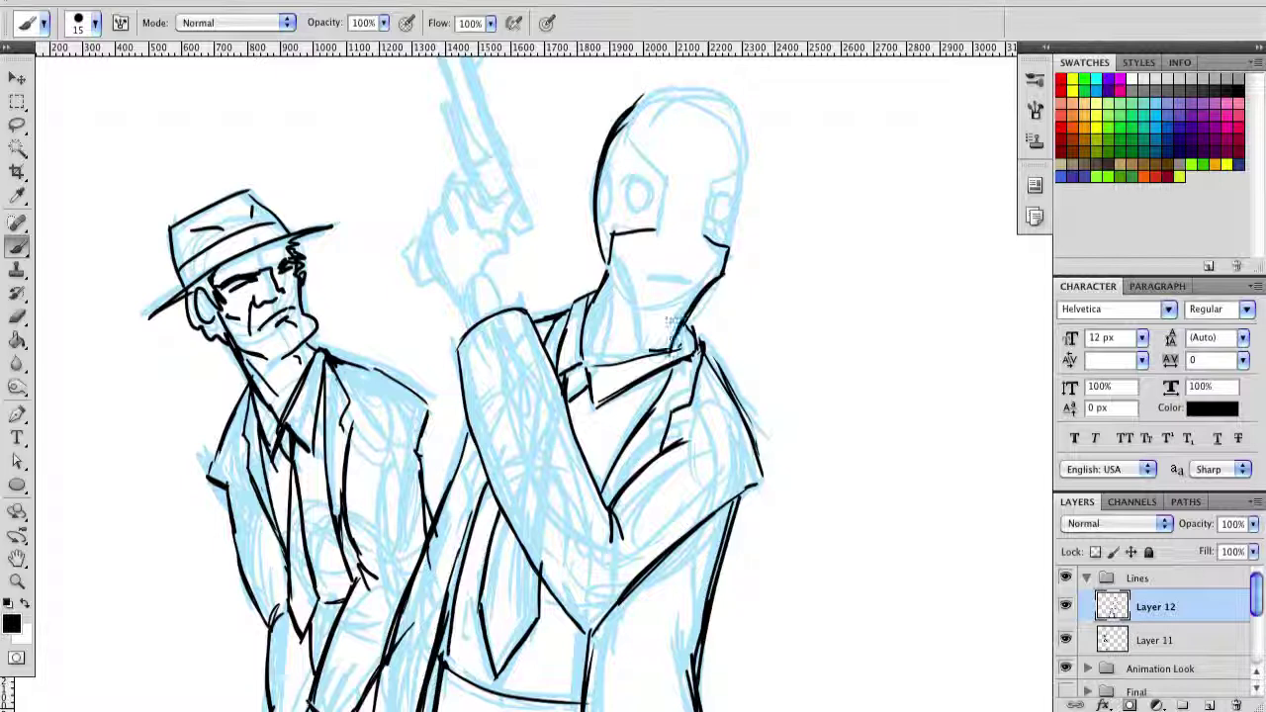
drag(611, 260, 645, 349)
drag(660, 178, 664, 233)
drag(708, 184, 708, 237)
drag(625, 135, 665, 184)
Step: Complete the masked figure's skull dome and far head contour, and ink the round eyes inside both eye patches
mouse_move(617, 138)
mouse_down()
mouse_move(670, 87)
mouse_move(730, 95)
mouse_up()
drag(638, 89, 748, 159)
mouse_move(740, 109)
mouse_down()
mouse_move(711, 186)
mouse_move(733, 248)
mouse_up()
drag(633, 178, 635, 180)
drag(716, 194, 732, 210)
drag(627, 111, 722, 83)
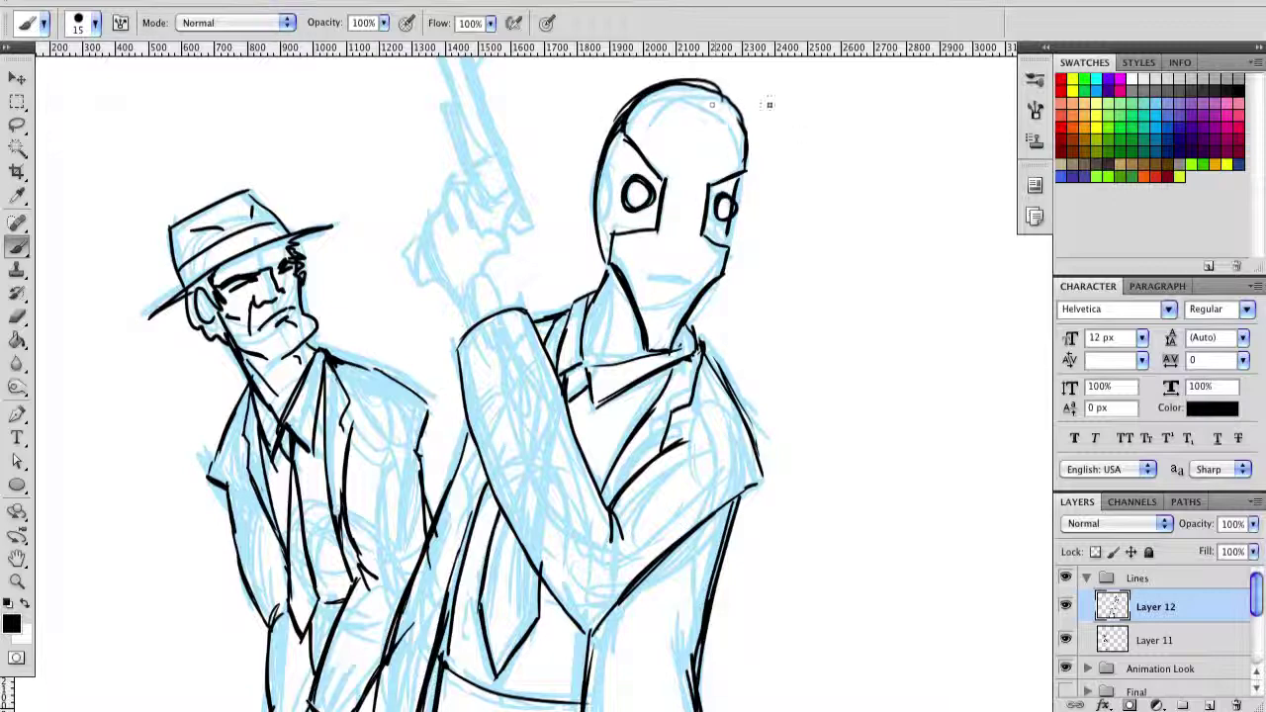
Step: Ink the masked figure's ear and straight mouth, plus the wrist, thumb and curled fingers of the raised gun hand
drag(611, 164, 591, 213)
drag(712, 452, 744, 392)
mouse_move(679, 218)
mouse_down()
mouse_move(730, 219)
mouse_move(699, 267)
mouse_up()
drag(678, 397, 695, 487)
mouse_move(531, 314)
mouse_down()
mouse_move(559, 240)
mouse_move(509, 202)
mouse_up()
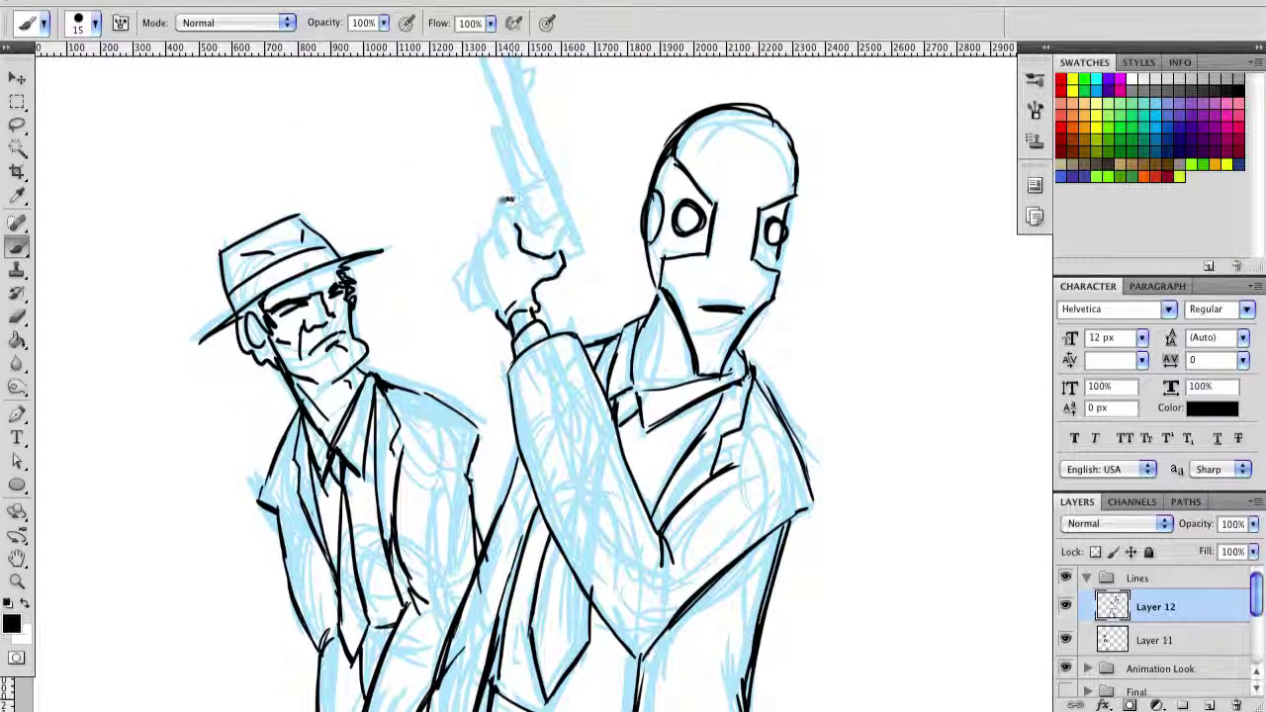
drag(475, 263, 502, 325)
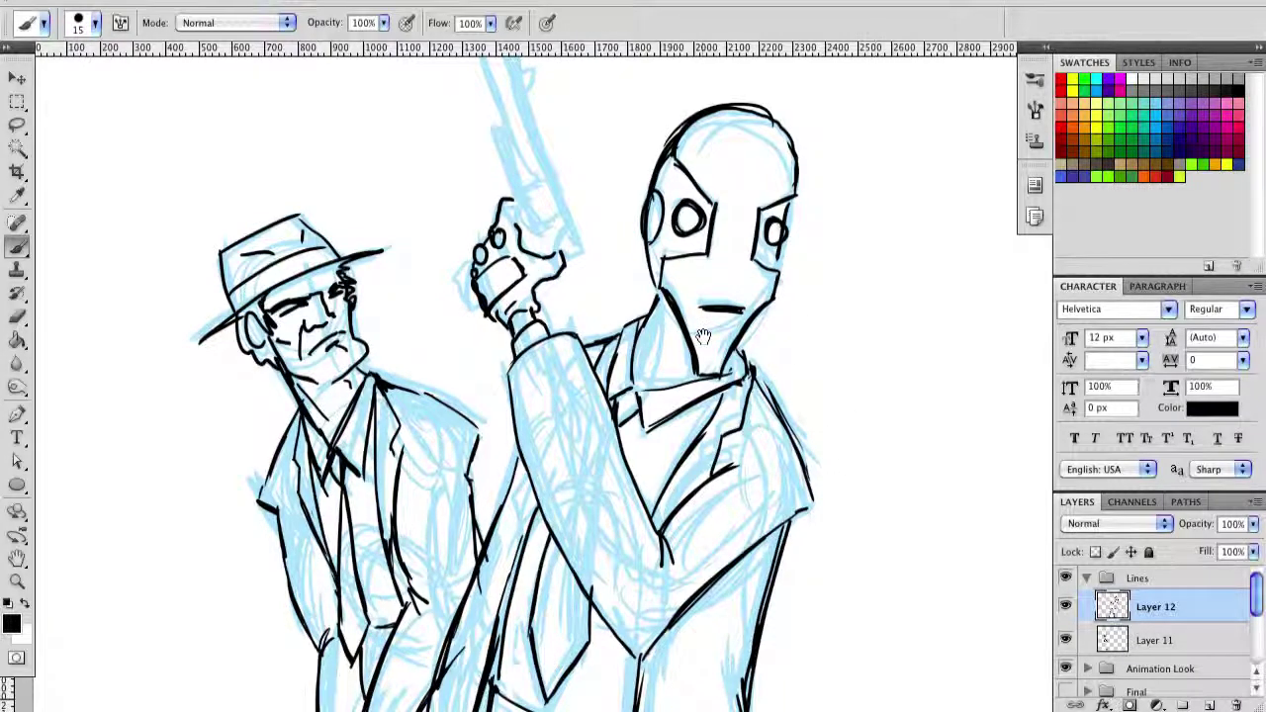
Step: Hide the Animation Look group with the blue sketch and flip the whole canvas horizontally
drag(685, 392, 750, 242)
click(1065, 669)
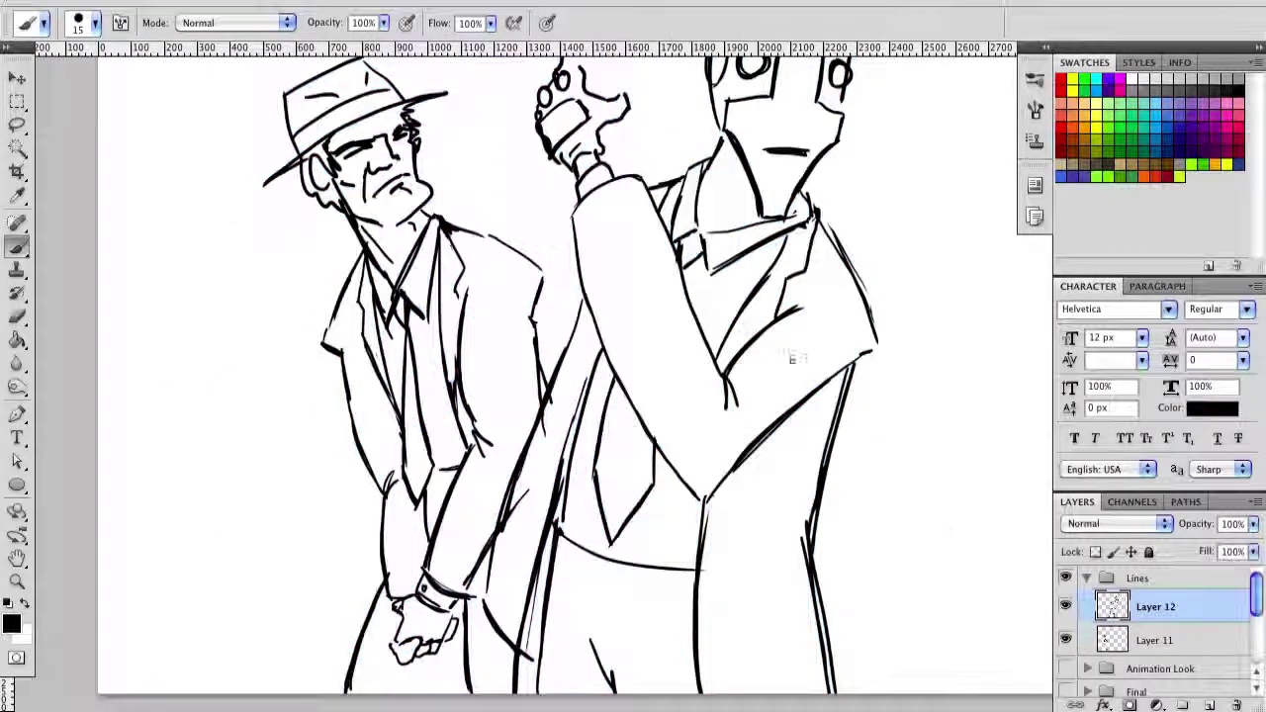
key(ctrl+minus)
key(ctrl+minus)
key(z)
click(248, 0)
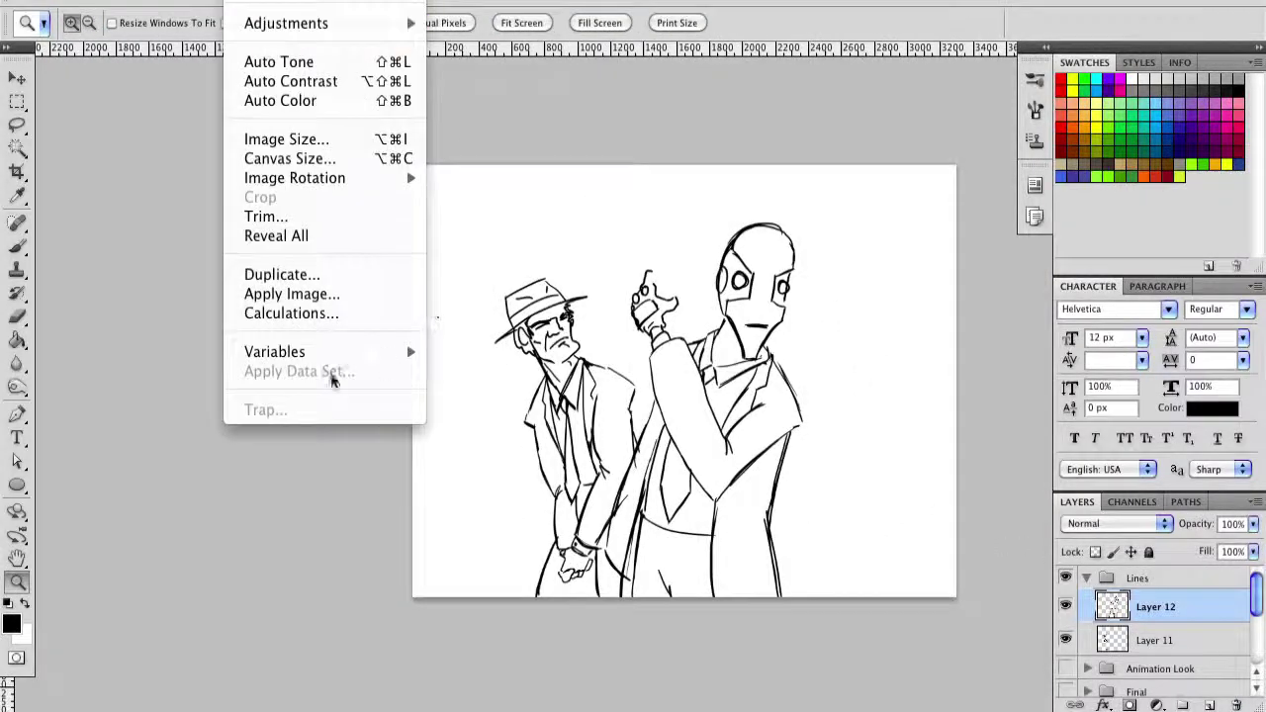
mouse_move(380, 180)
click(594, 274)
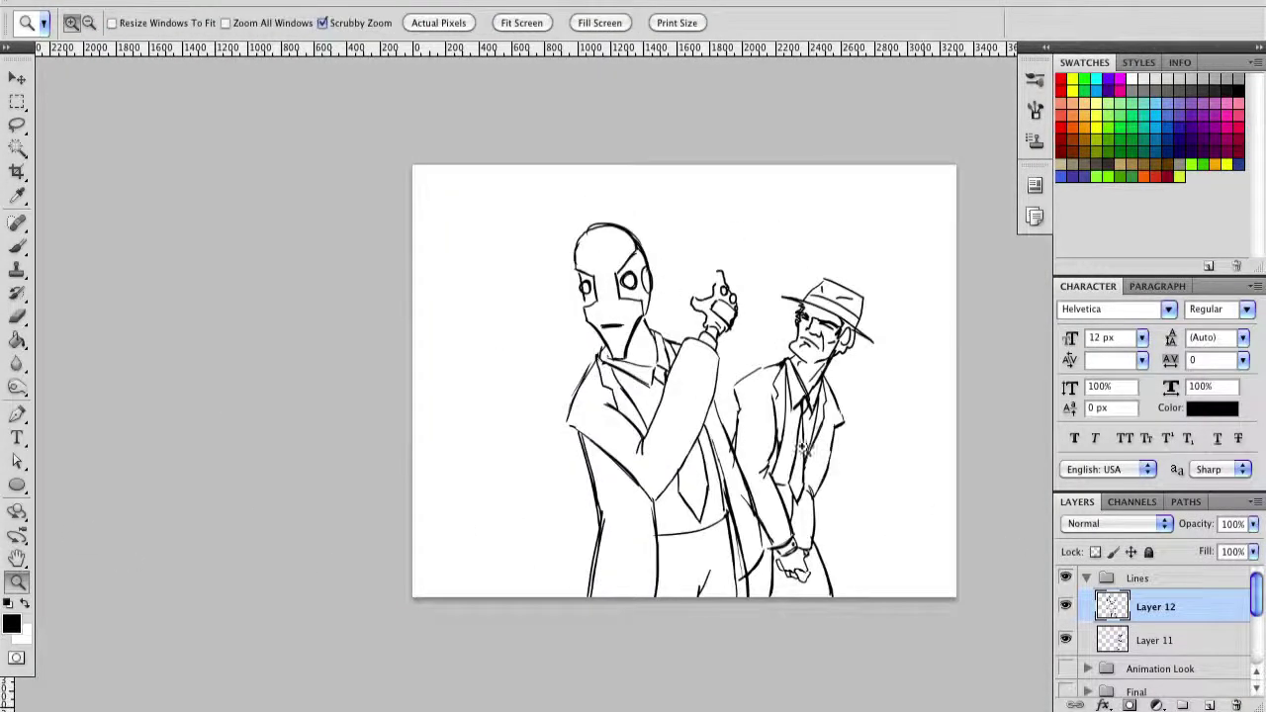
Step: On Layer 11, redraw the hatted man's far brow, eye and nose bridge as heavier joined strokes and thicken his chin contour
click(851, 457)
key(b)
click(1156, 640)
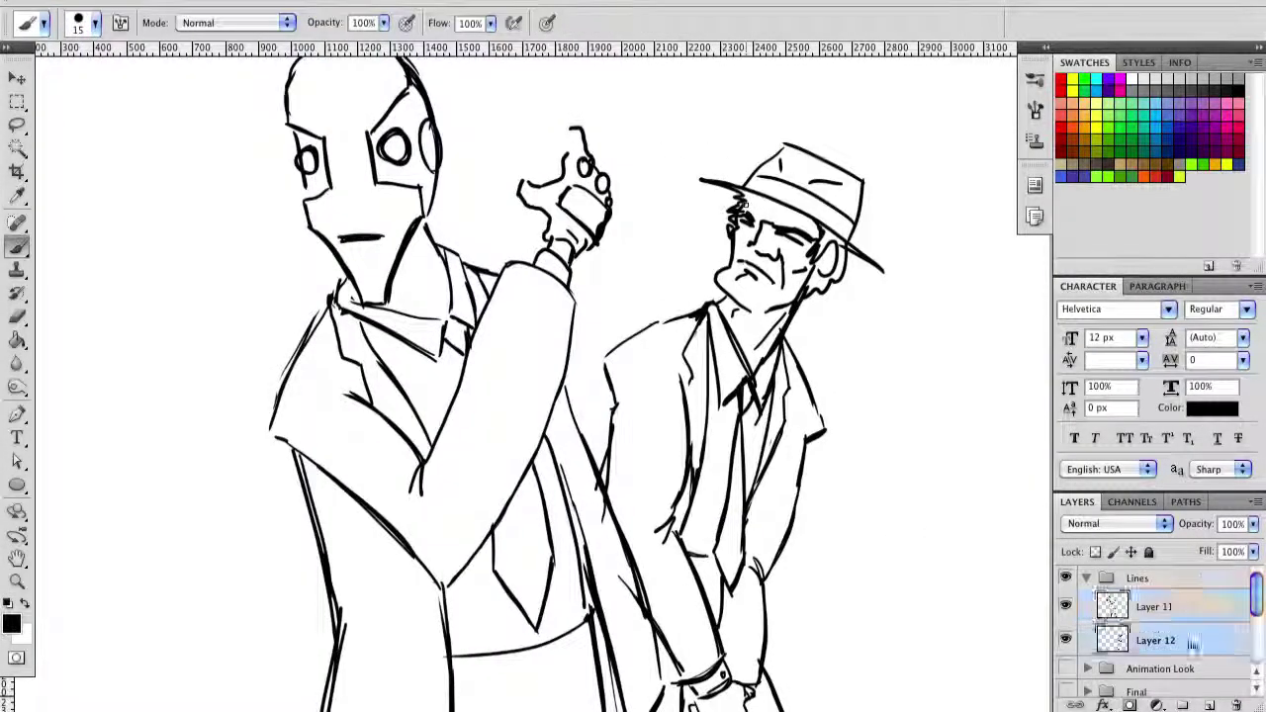
key(z)
click(824, 265)
drag(767, 473, 742, 532)
key(b)
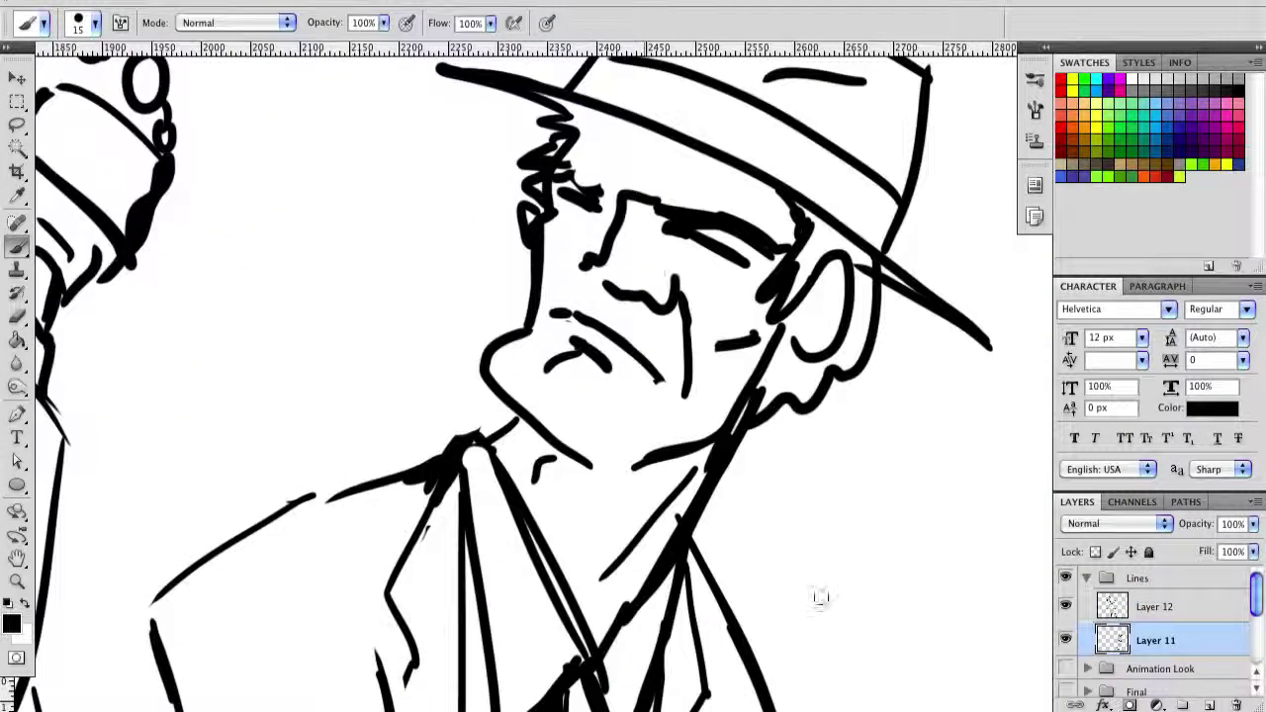
key(ctrl+z)
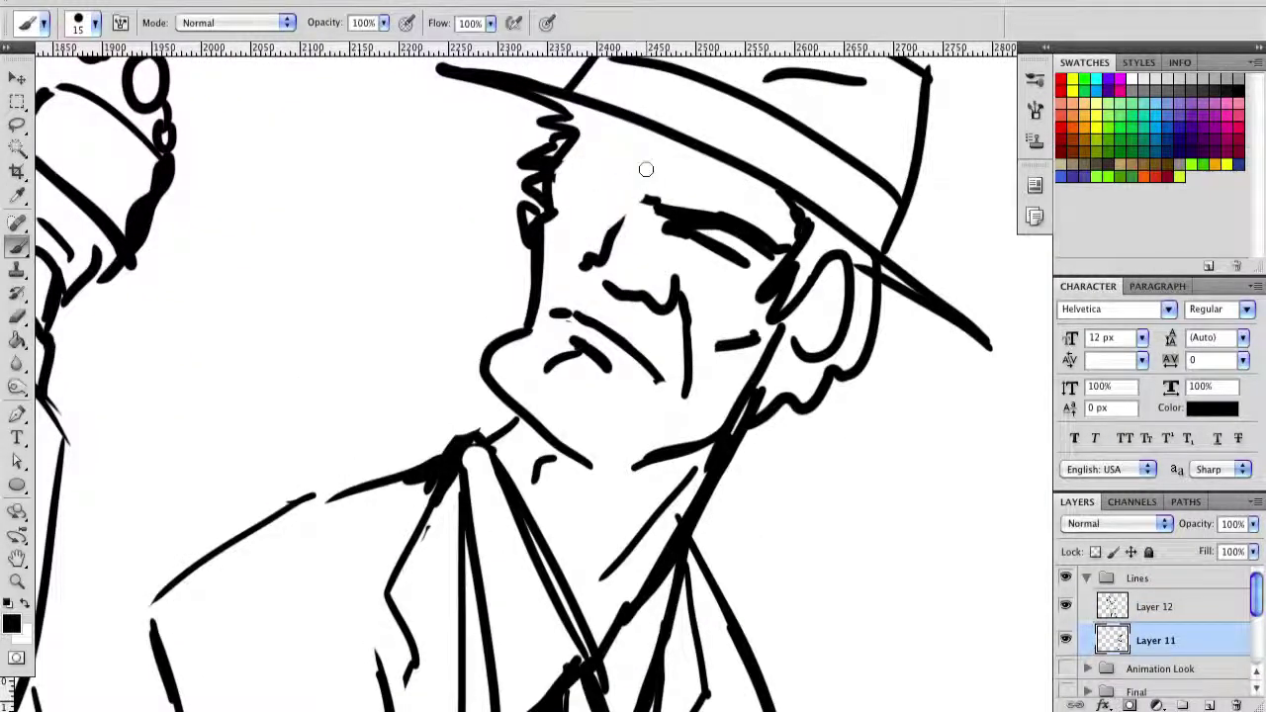
drag(827, 376, 858, 348)
mouse_move(590, 158)
mouse_down()
mouse_move(576, 183)
mouse_move(633, 209)
mouse_move(588, 256)
mouse_up()
drag(579, 181, 653, 208)
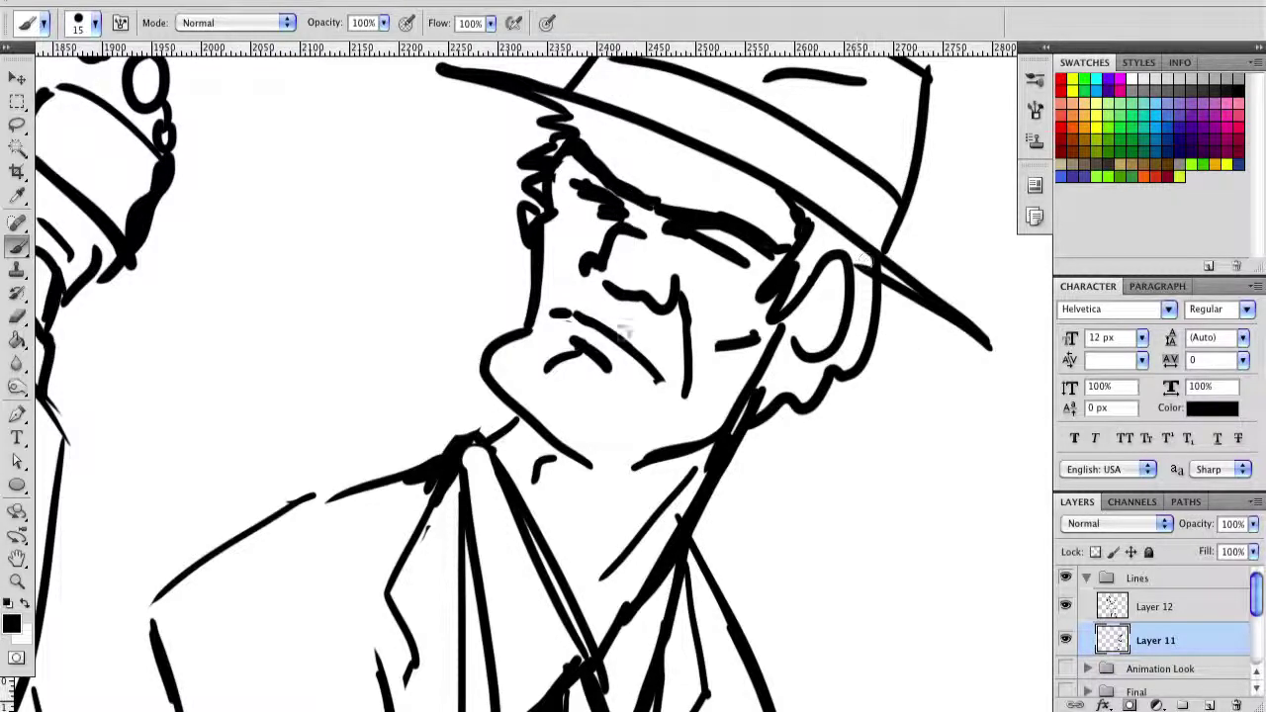
mouse_move(549, 317)
mouse_down()
mouse_move(483, 348)
mouse_move(490, 372)
mouse_up()
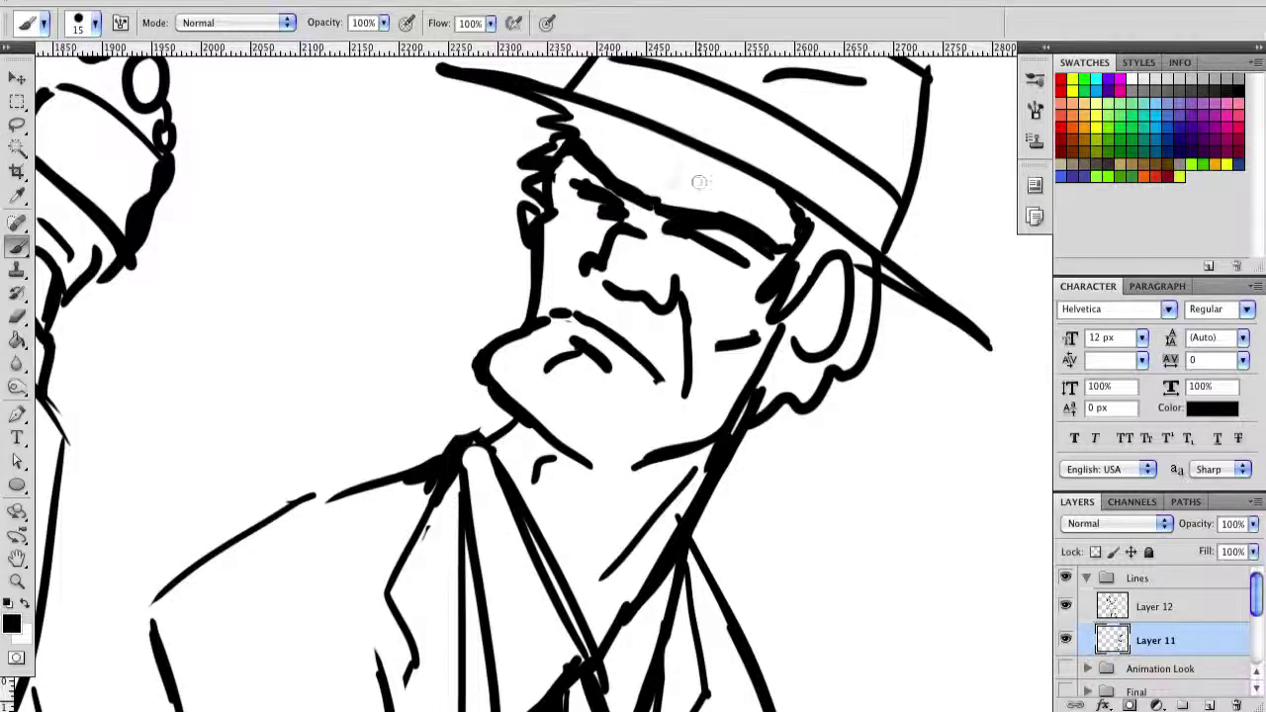
Step: With a 9 px brush, join the hatted man's near shoulder corner and ink the upper outer edge of his sleeve
key(bracketleft)
key(bracketleft)
mouse_move(740, 329)
mouse_down()
mouse_move(692, 464)
mouse_move(841, 311)
mouse_move(850, 327)
mouse_up()
drag(490, 473, 678, 394)
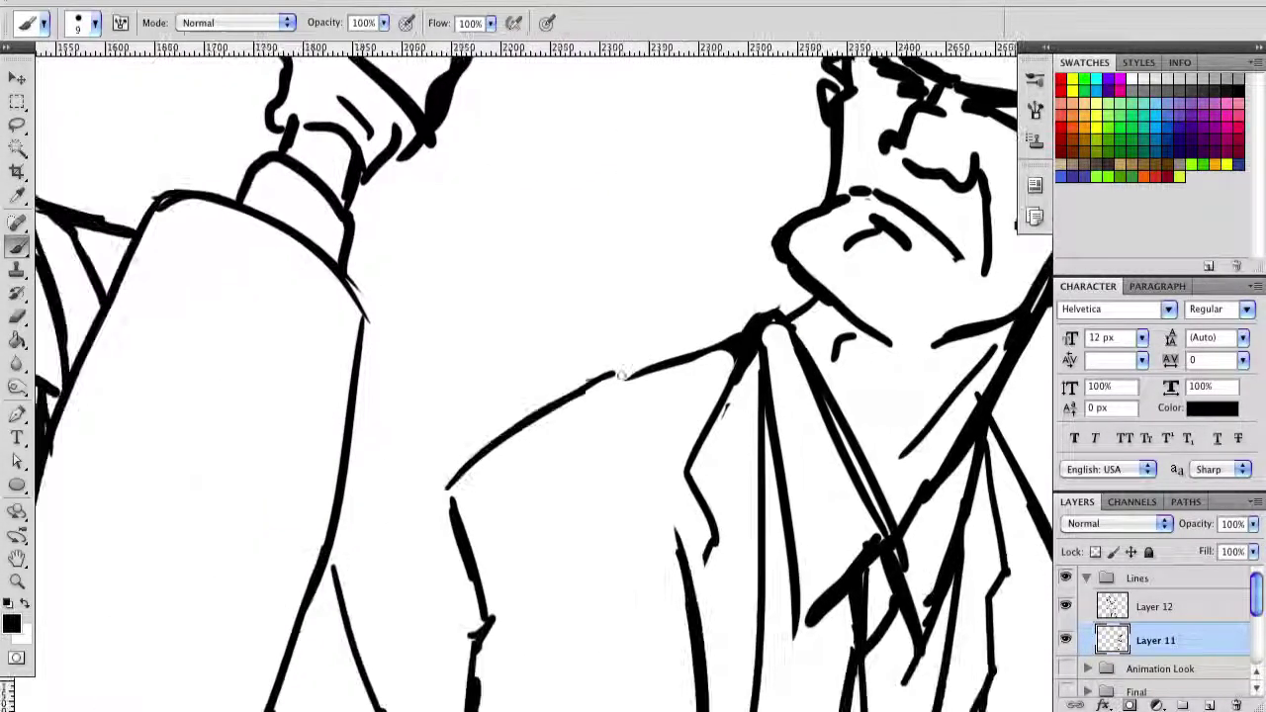
drag(326, 324, 623, 564)
key(ctrl+0)
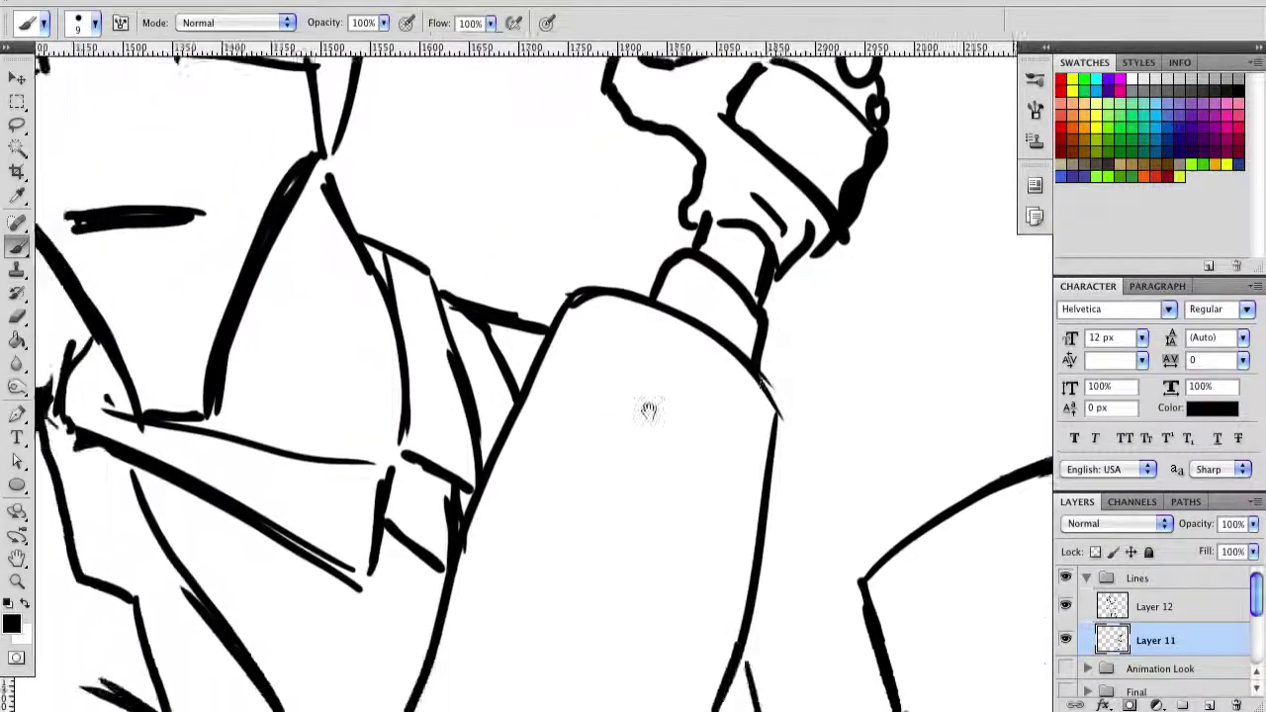
key(h)
key(b)
drag(761, 413, 727, 526)
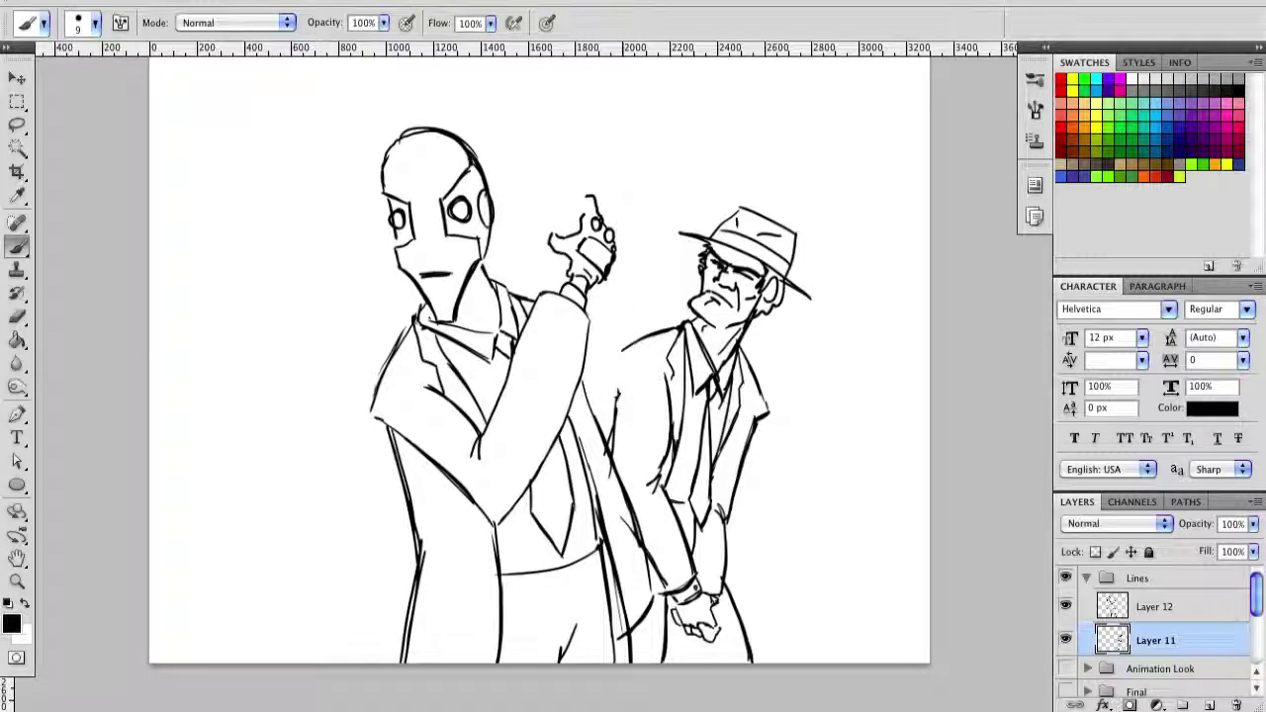
drag(620, 341, 605, 428)
key(ctrl+z)
mouse_move(620, 341)
mouse_down()
mouse_move(605, 428)
mouse_move(647, 334)
mouse_move(613, 358)
mouse_up()
key(ctrl+z)
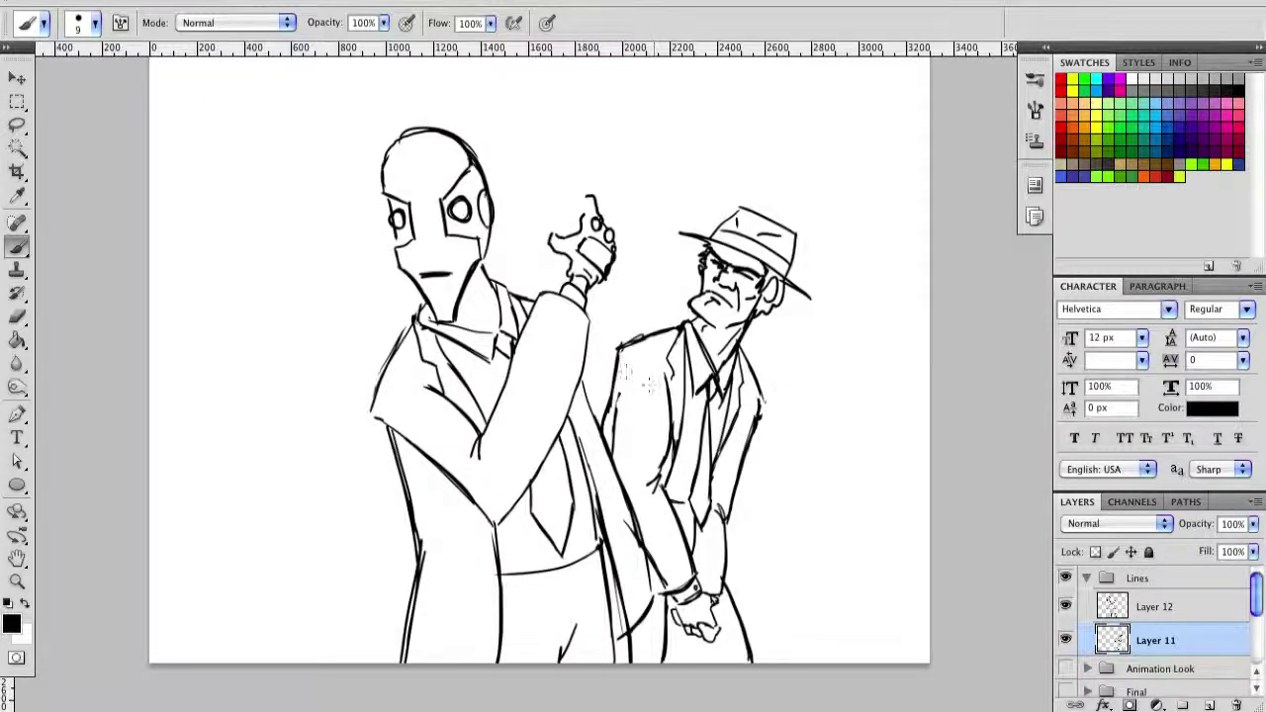
Step: On Layer 12, erase the masked figure's skull sides, ear and far eye, and the lower outer edge of his coat
scroll(539, 356, down, 2)
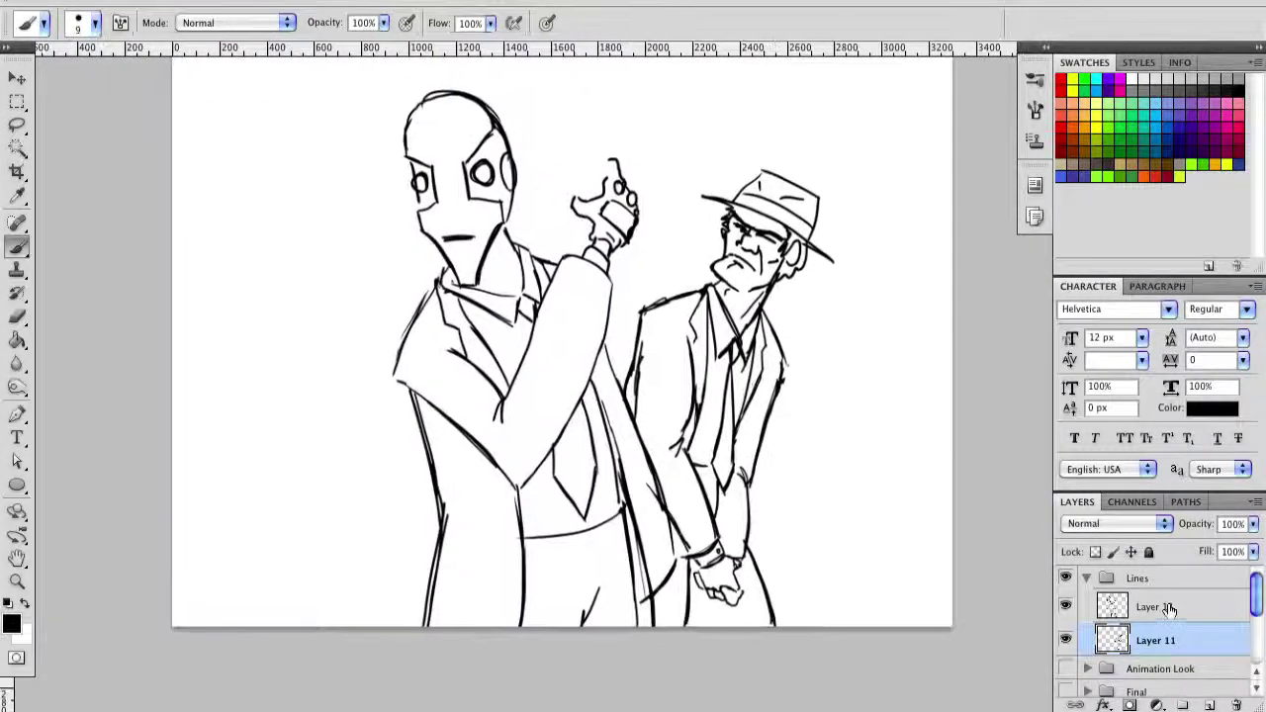
key(alt+bracketright)
mouse_move(419, 190)
mouse_down()
mouse_move(407, 119)
mouse_move(435, 91)
mouse_up()
drag(510, 213, 502, 120)
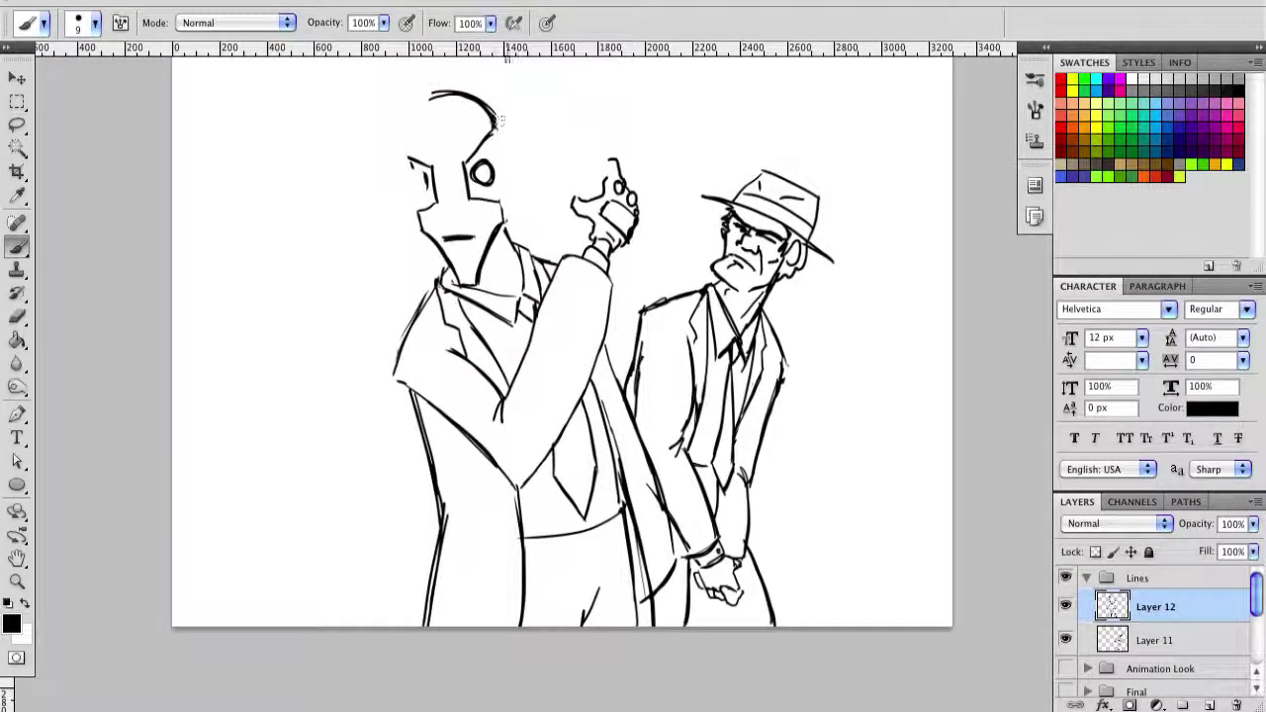
drag(441, 483, 425, 626)
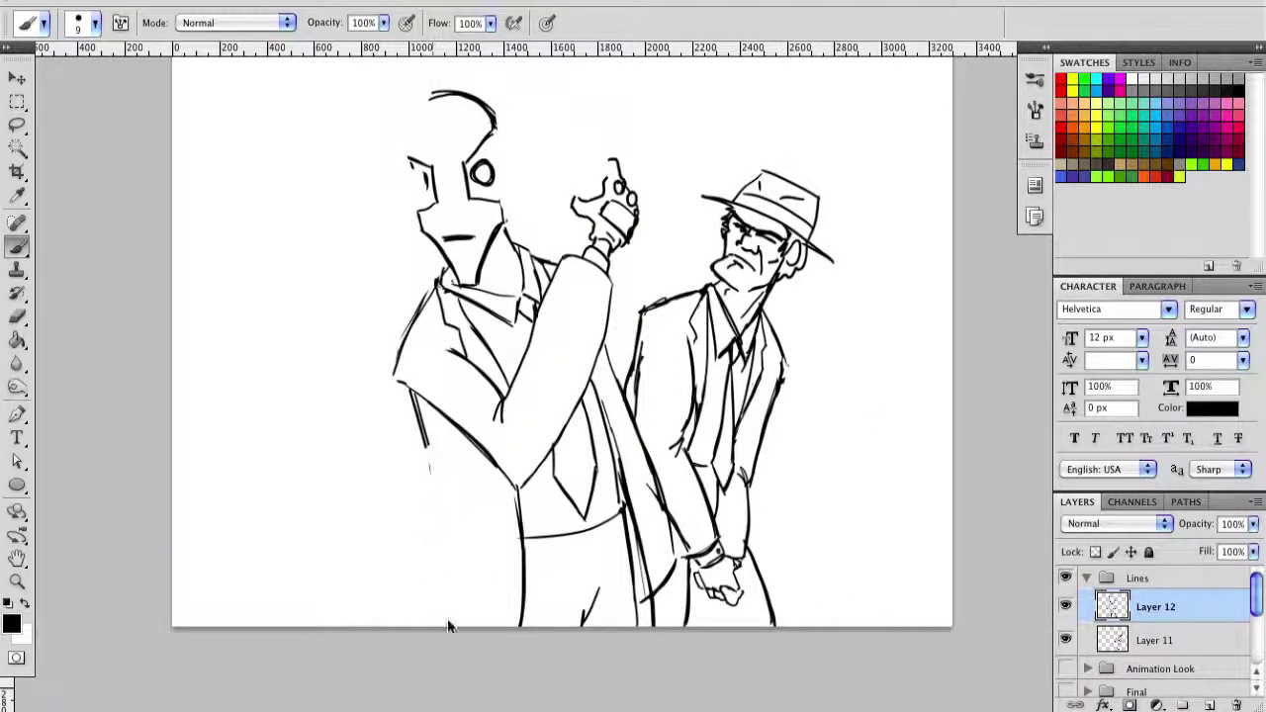
drag(435, 445, 451, 504)
drag(413, 416, 461, 542)
drag(435, 475, 425, 566)
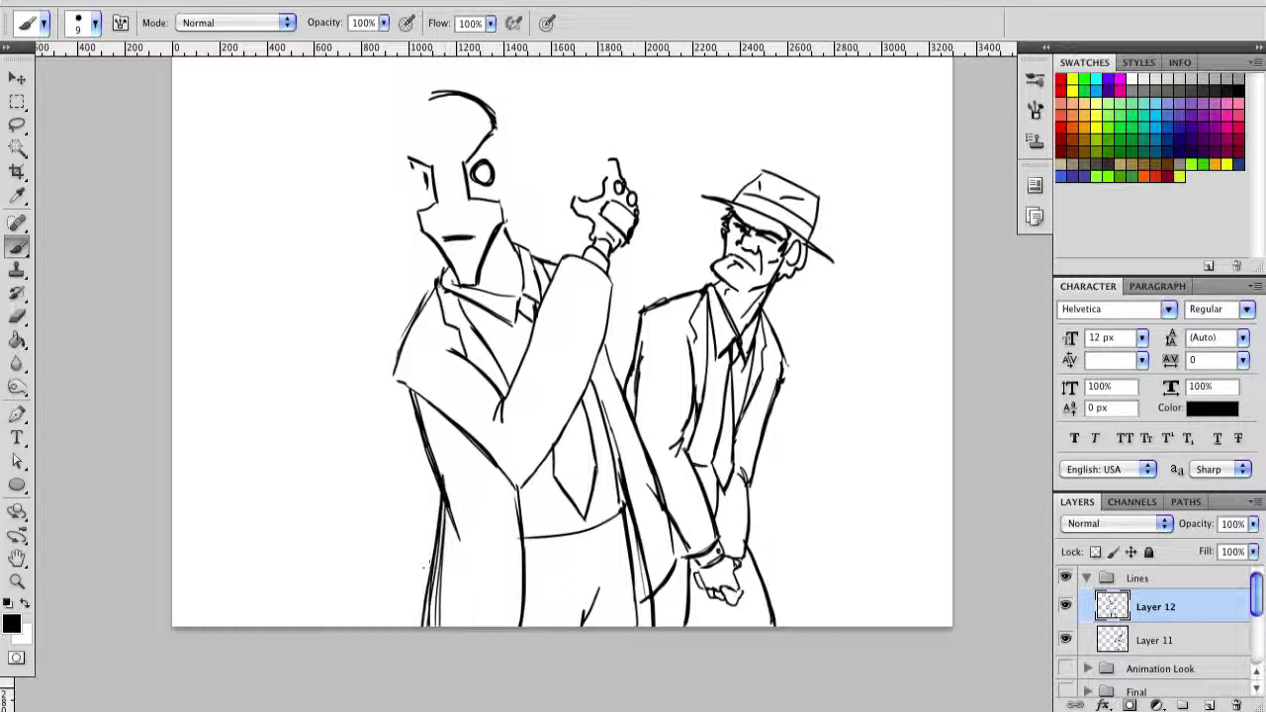
drag(521, 485, 516, 625)
drag(412, 318, 397, 388)
drag(441, 269, 388, 391)
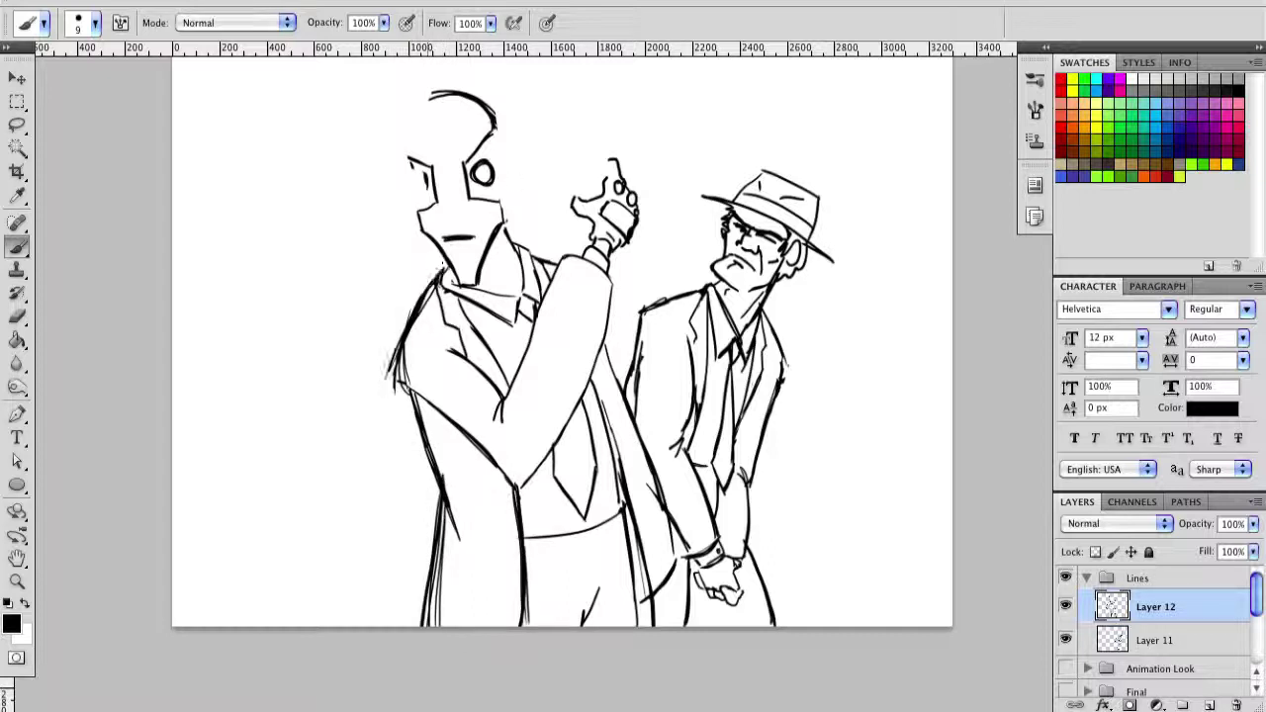
key(super+alt+z)
key(super+alt+z)
key(super+alt+z)
key(super+alt+z)
key(super+alt+z)
key(super+alt+z)
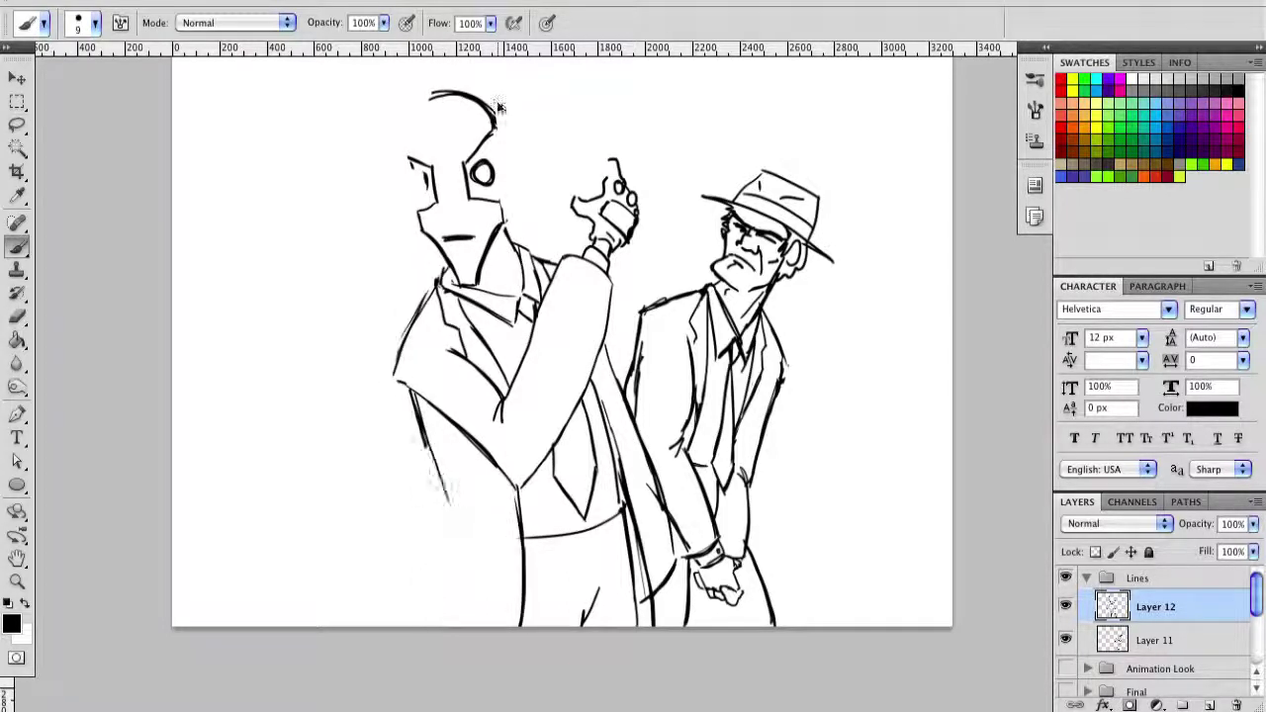
Step: With a 15 px brush, ink the masked figure's outer coat edge from below the elbow, in at the waist and down to the canvas edge
key(bracketright)
key(bracketright)
drag(409, 394, 445, 534)
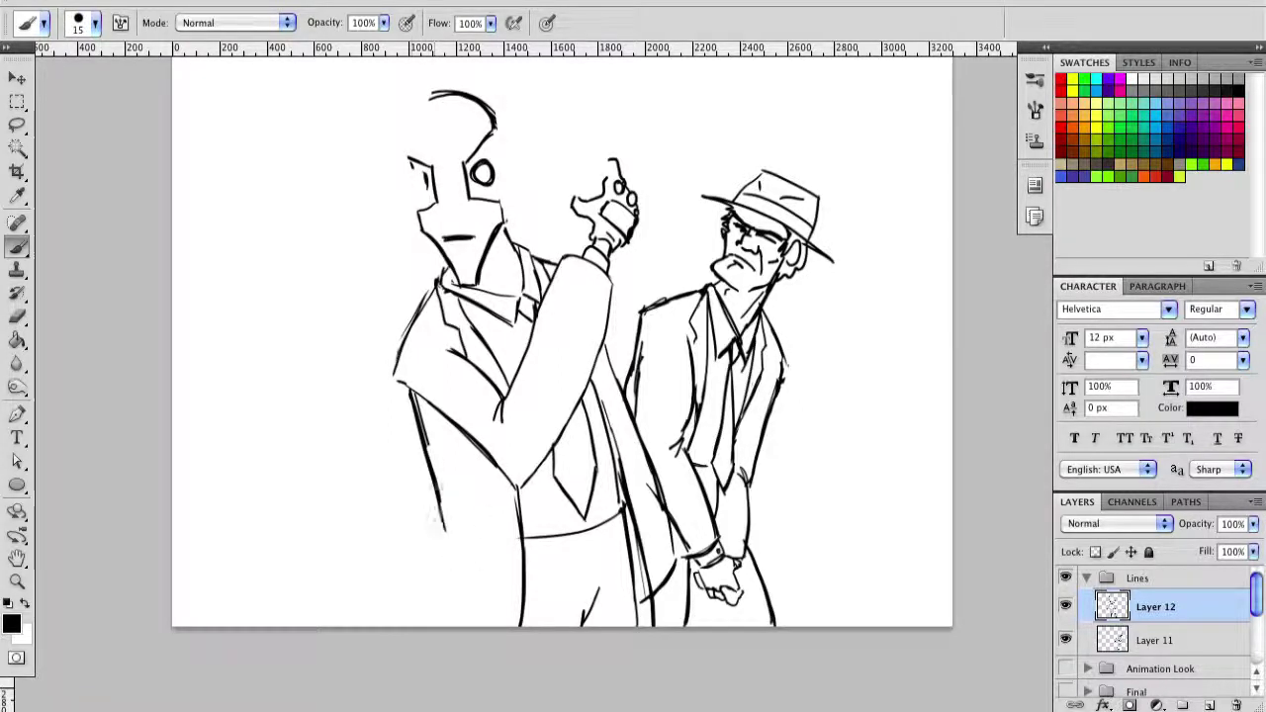
drag(440, 484, 427, 625)
drag(435, 514, 422, 626)
key(super+alt+z)
key(super+alt+z)
key(super+alt+z)
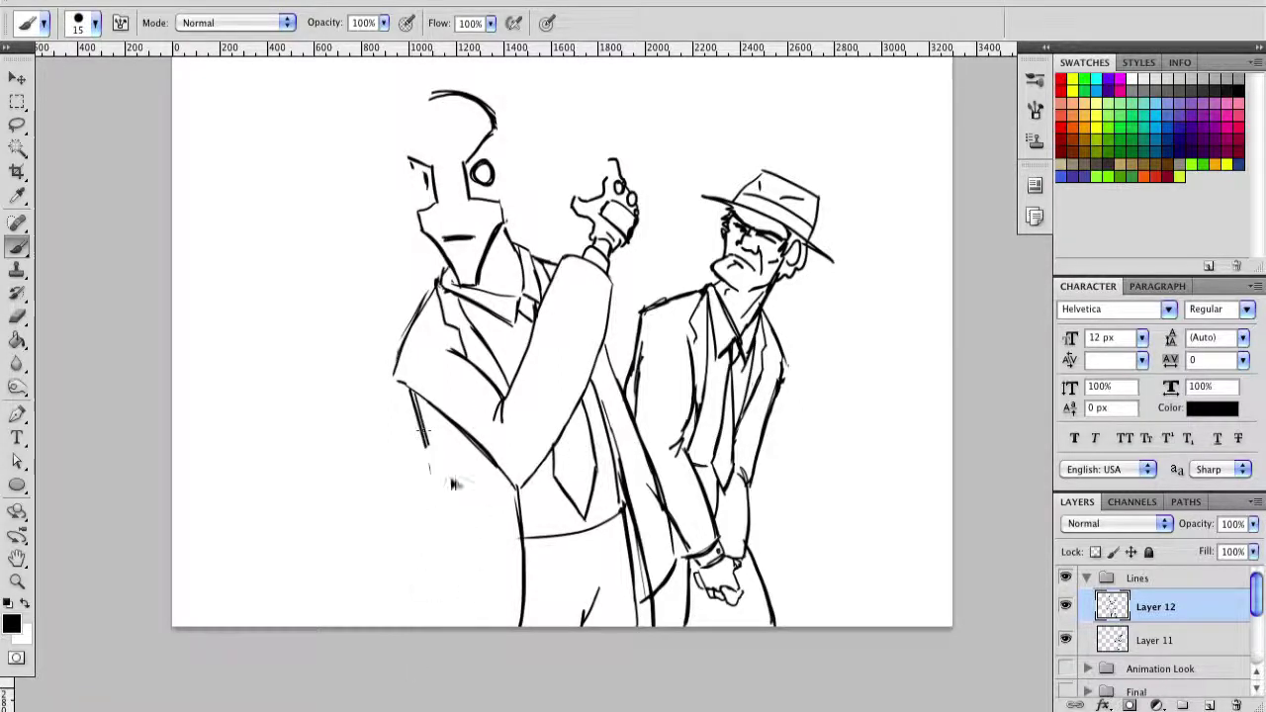
key(super+shift+z)
key(super+alt+z)
key(super+shift+z)
key(super+alt+z)
drag(421, 554, 409, 626)
key(super+alt+z)
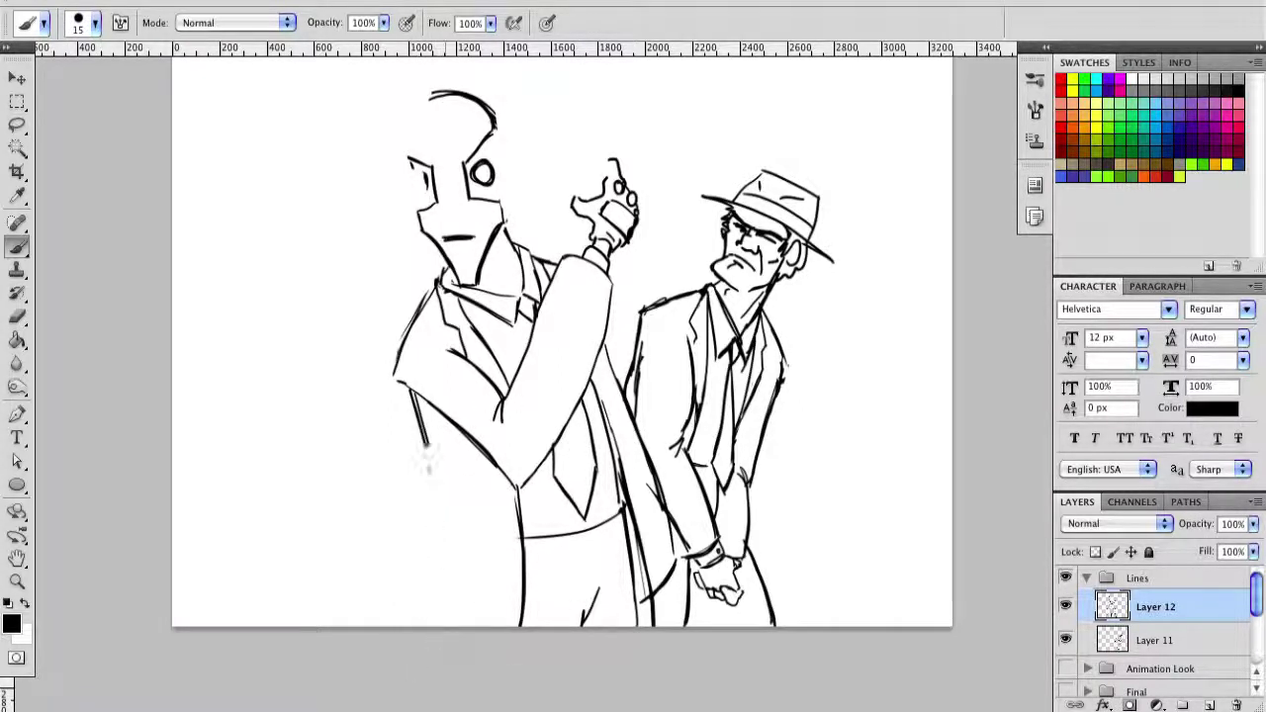
key(super+alt+z)
drag(449, 427, 423, 554)
drag(447, 507, 418, 625)
Step: Redraw the masked figure's near head contour, skull dome, cheek and far eye, and replace the straight mouth with a slanted stroke
drag(494, 127, 510, 226)
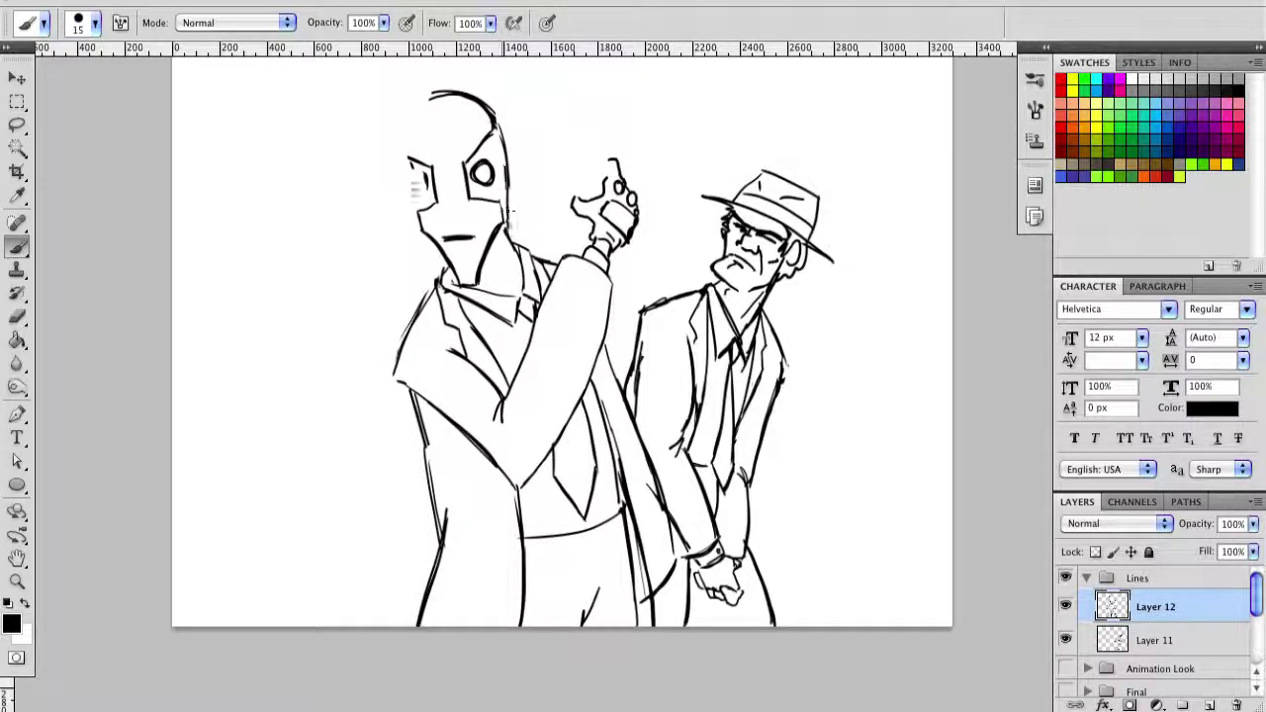
drag(453, 89, 405, 141)
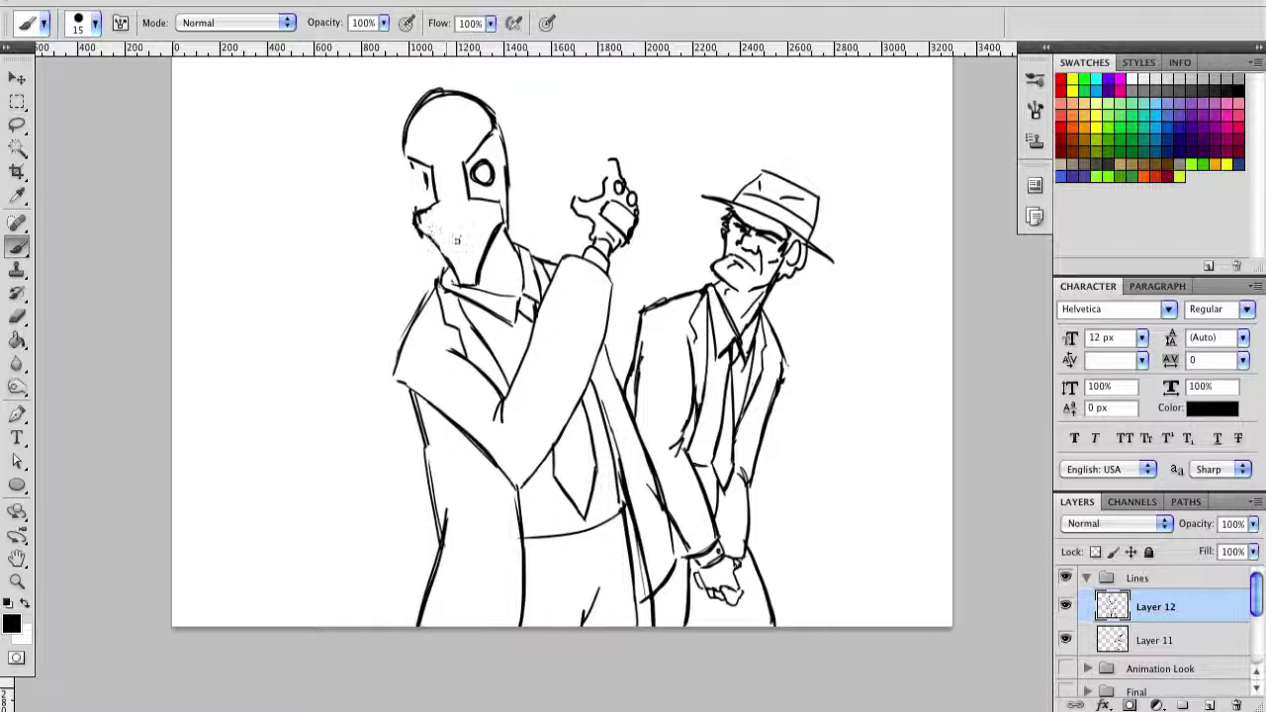
mouse_move(415, 182)
mouse_down()
mouse_move(421, 202)
mouse_move(413, 168)
mouse_up()
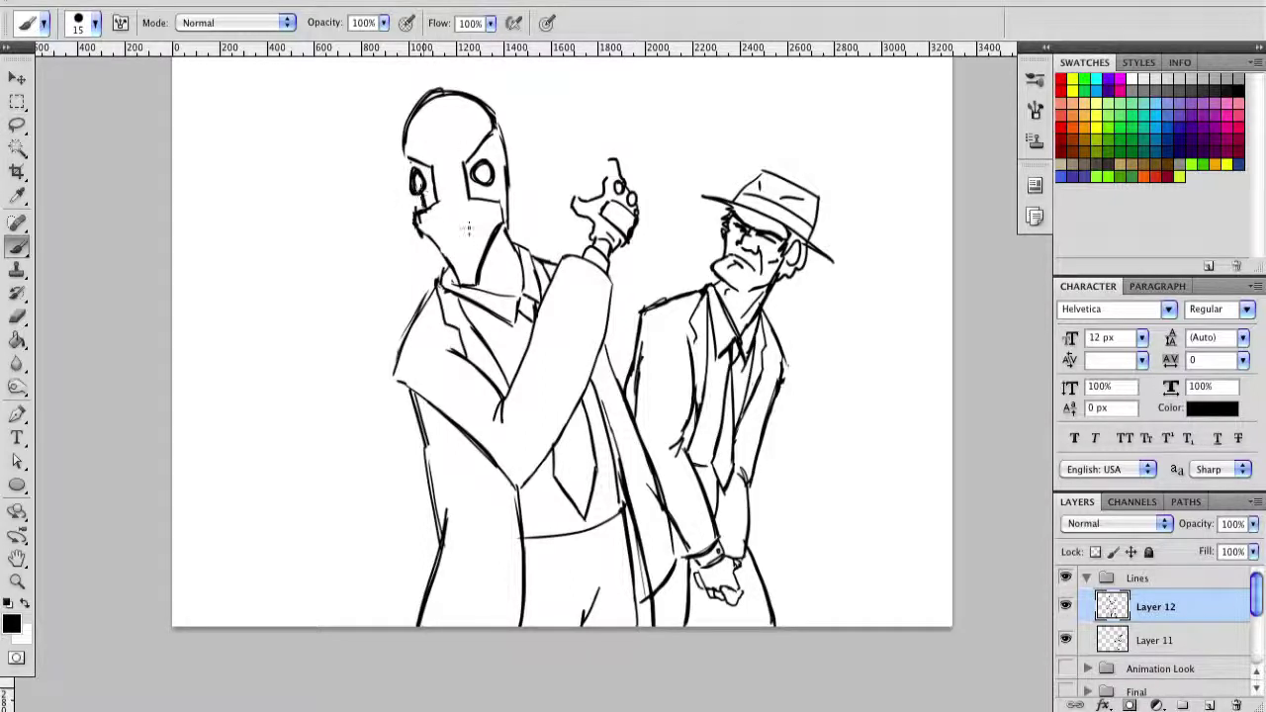
drag(445, 235, 473, 226)
Step: Replace the masked figure's straight sleeve fold with curved folds at the inner elbow, and round the outer shoulder contour
mouse_move(477, 382)
mouse_down()
mouse_move(447, 347)
mouse_move(516, 398)
mouse_up()
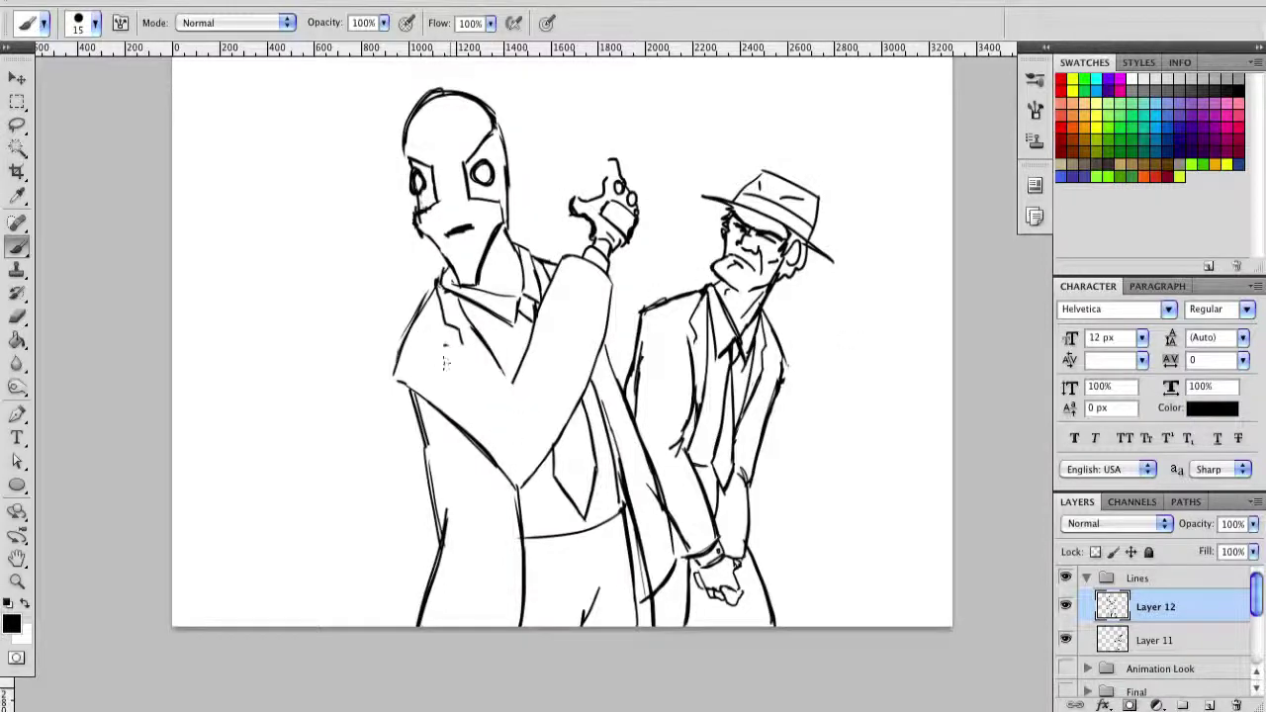
drag(432, 346, 517, 373)
mouse_move(435, 346)
mouse_down()
mouse_move(520, 415)
mouse_move(512, 378)
mouse_move(521, 408)
mouse_up()
key(ctrl+z)
drag(485, 364, 529, 387)
drag(578, 248, 505, 410)
key(ctrl+z)
drag(407, 319, 397, 384)
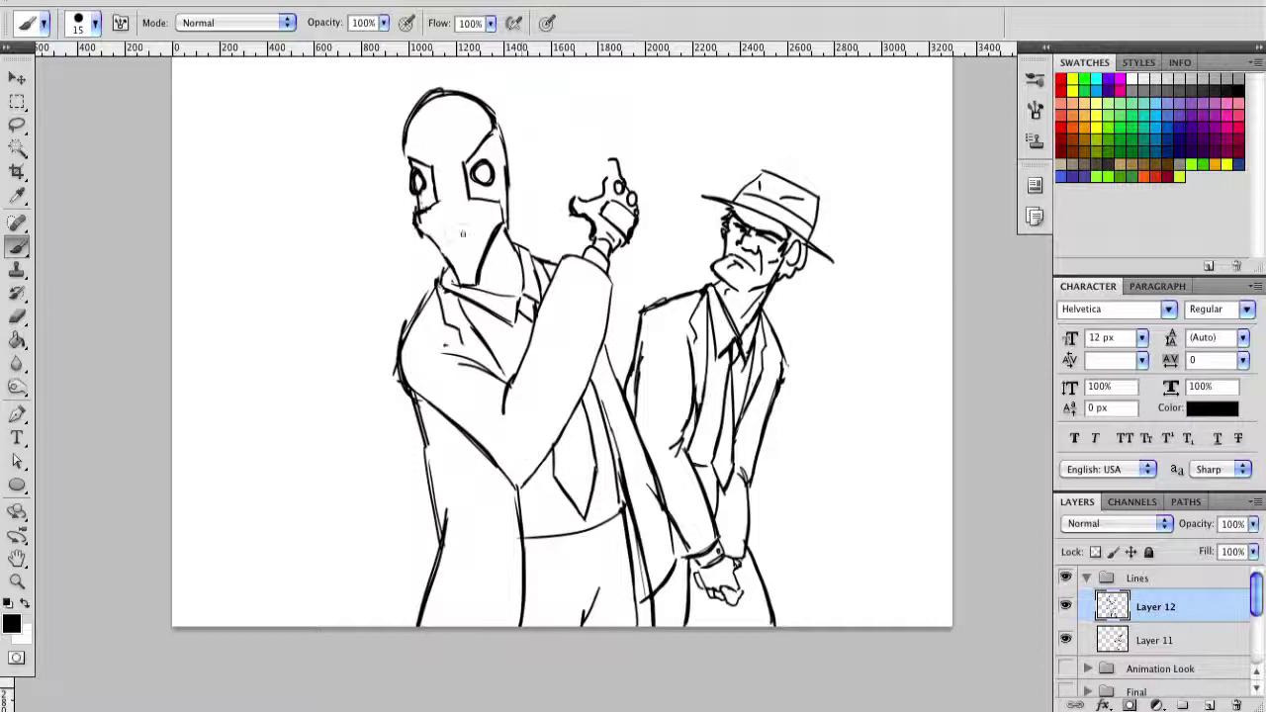
Step: Redraw the masked figure's mouth as a short curved stroke and add fold lines to the lower coat
drag(455, 237, 464, 238)
drag(596, 170, 650, 99)
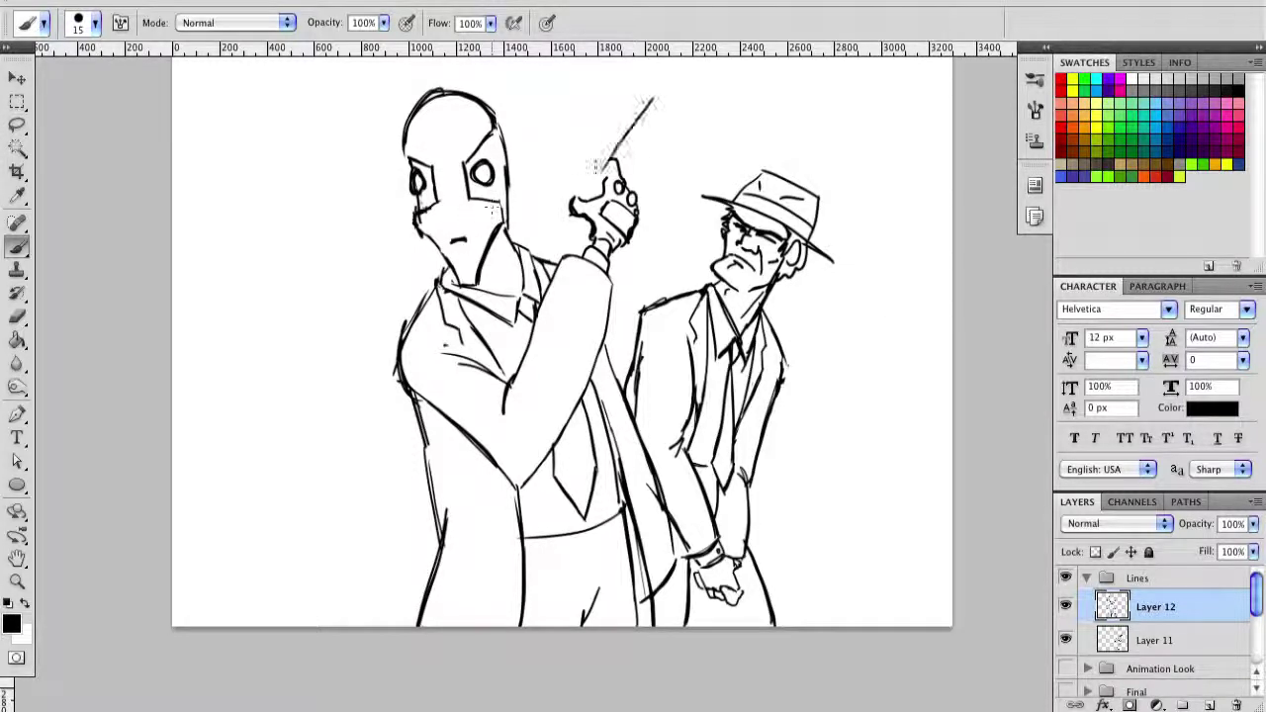
key(ctrl+z)
drag(462, 512, 490, 592)
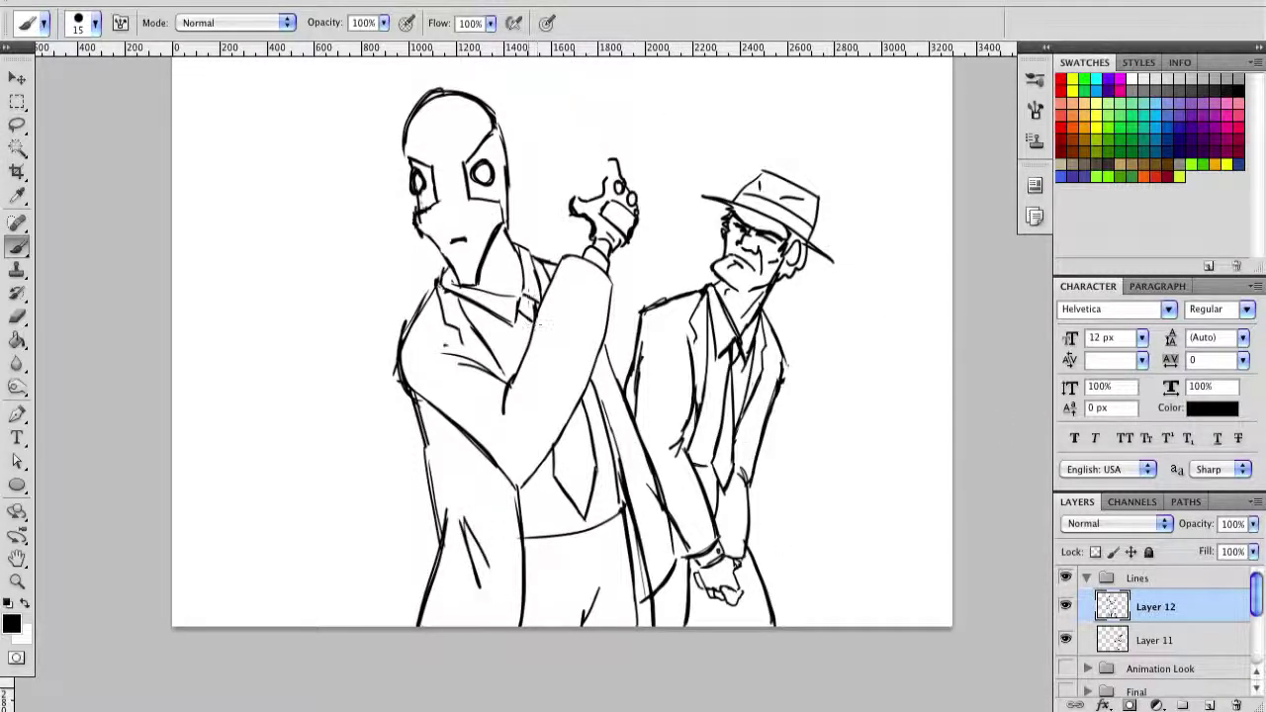
Step: Flip the whole canvas horizontally, then erase and redraw the masked figure's outer coat edge between elbow and waist
click(248, 2)
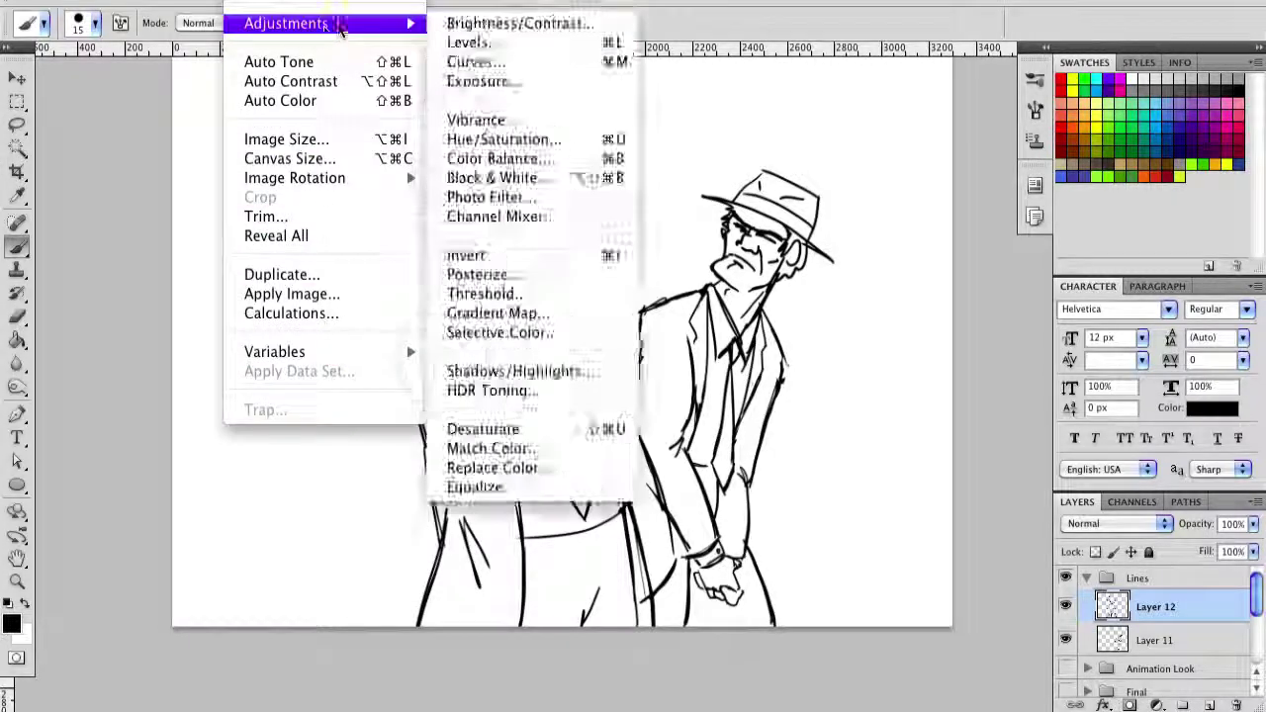
click(326, 240)
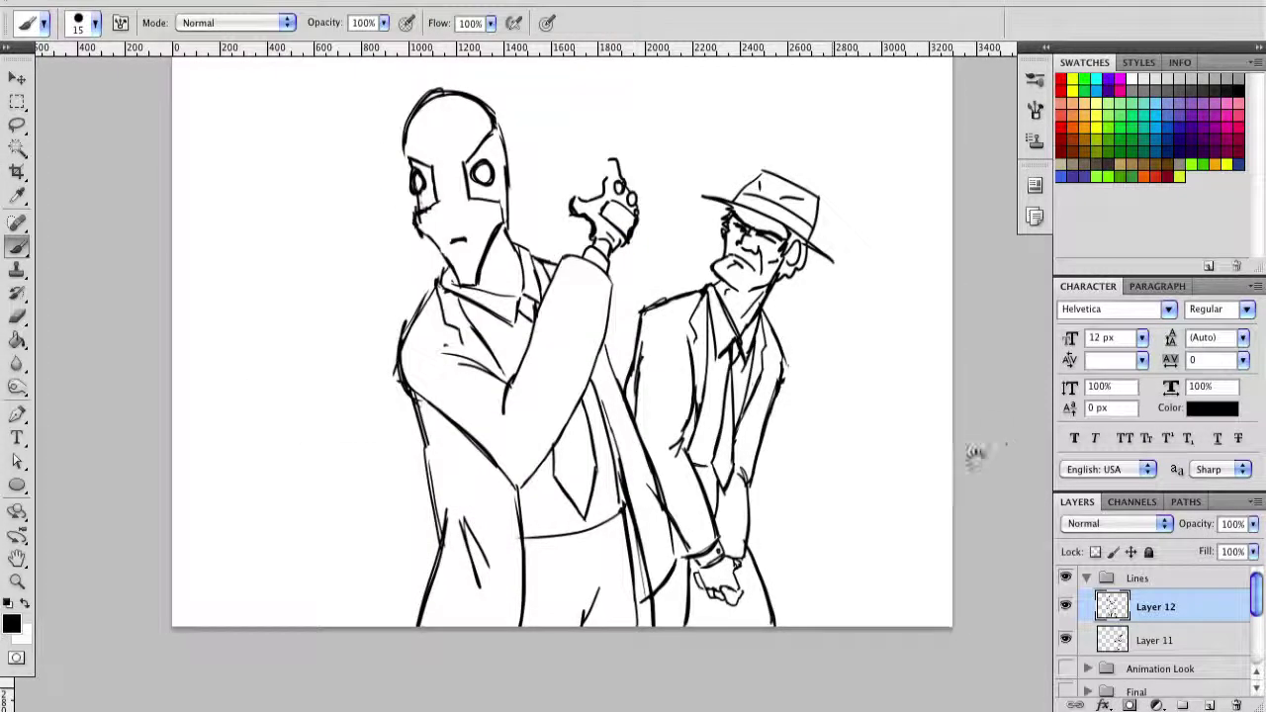
key(ctrl+shift+h)
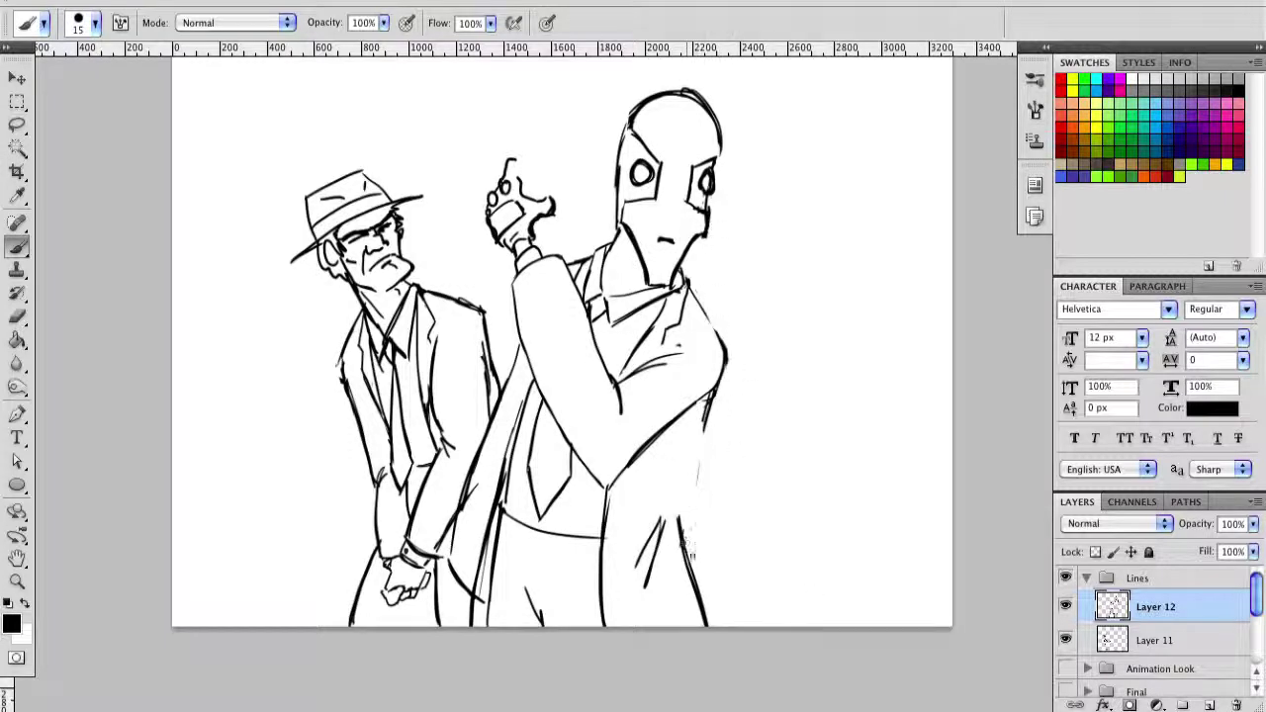
drag(700, 412, 675, 506)
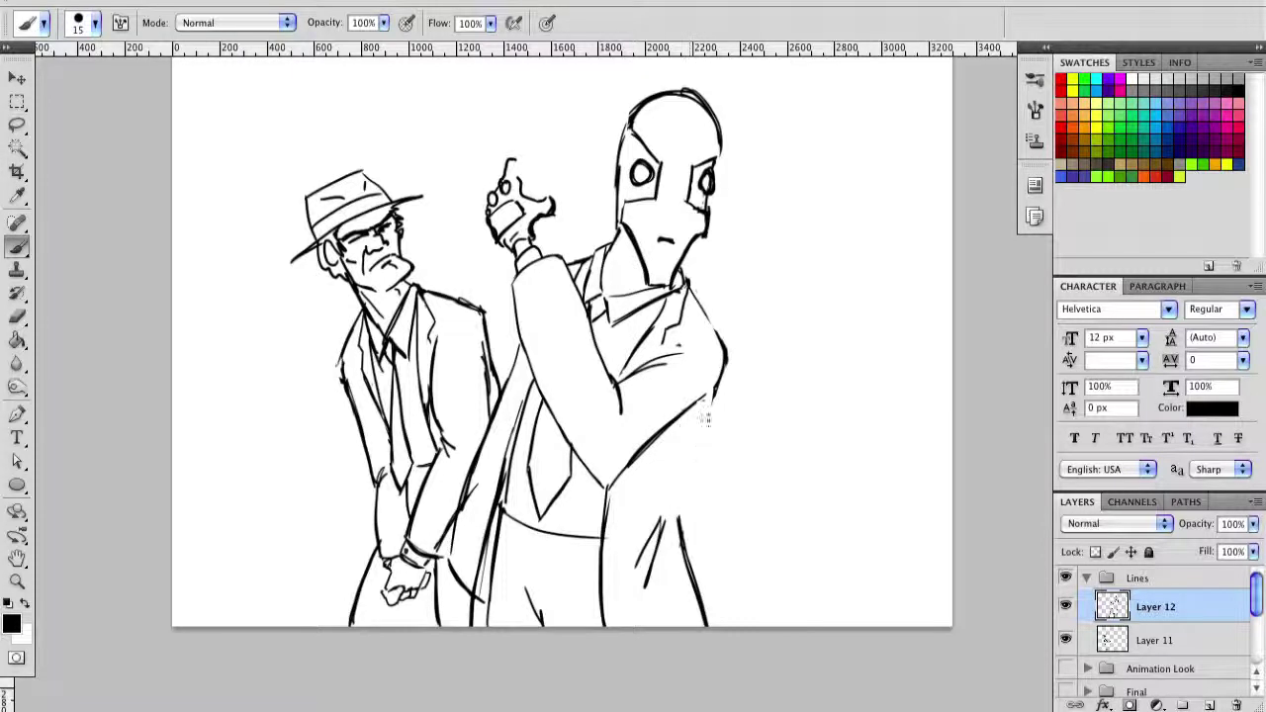
mouse_move(728, 364)
mouse_down()
mouse_move(683, 427)
mouse_move(681, 523)
mouse_up()
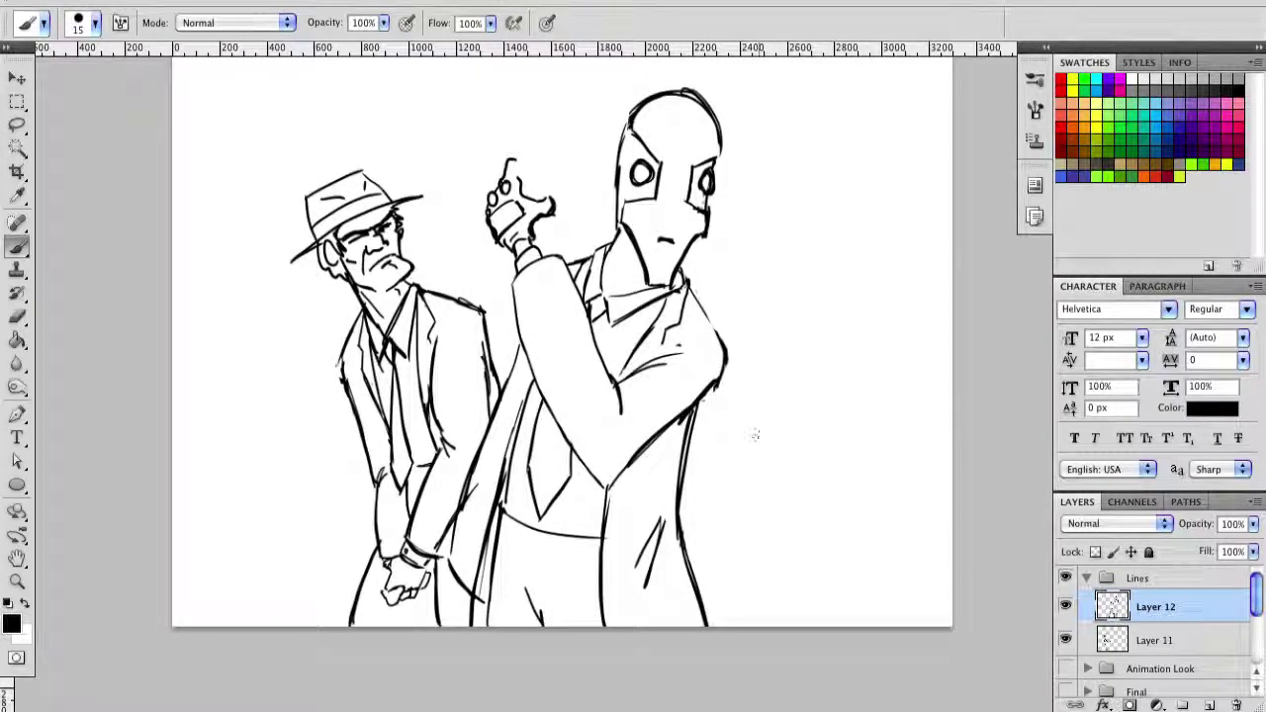
Step: On Layer 11, redraw the hatted man's brow, eyes and nose bridge, and clean up the outer corner of his far sleeve
key(alt+bracketleft)
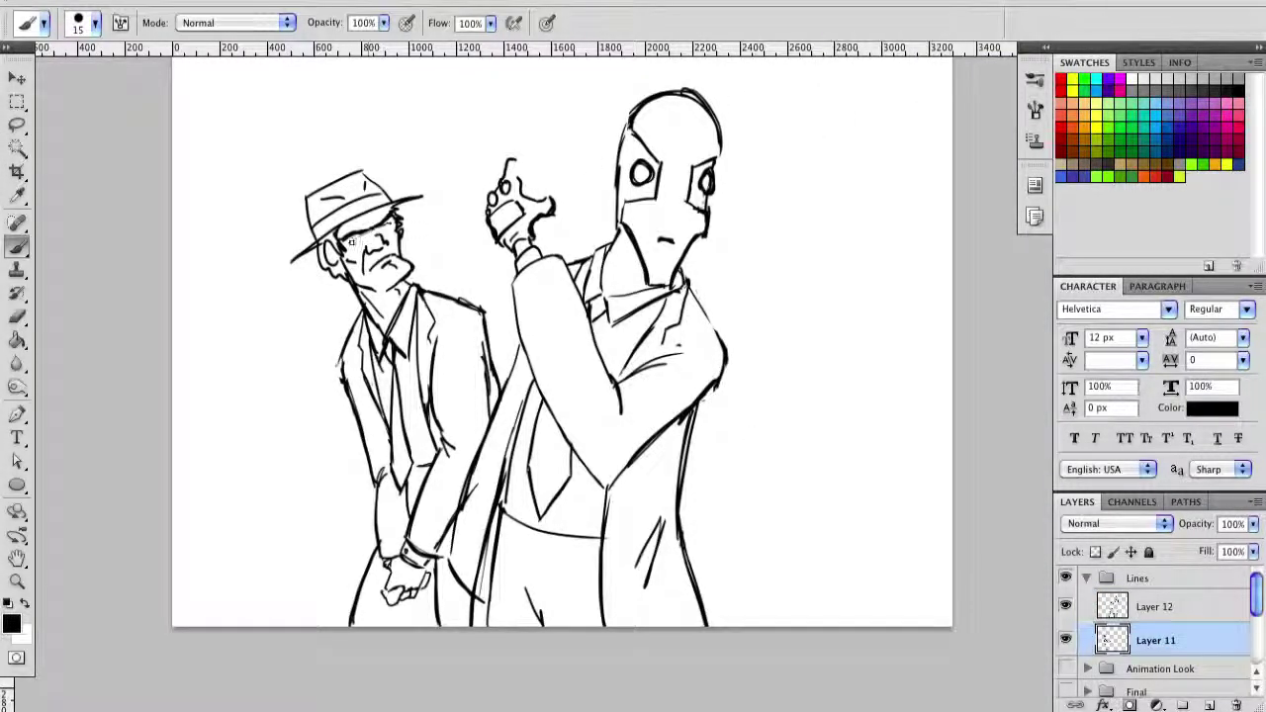
key(ctrl+space)
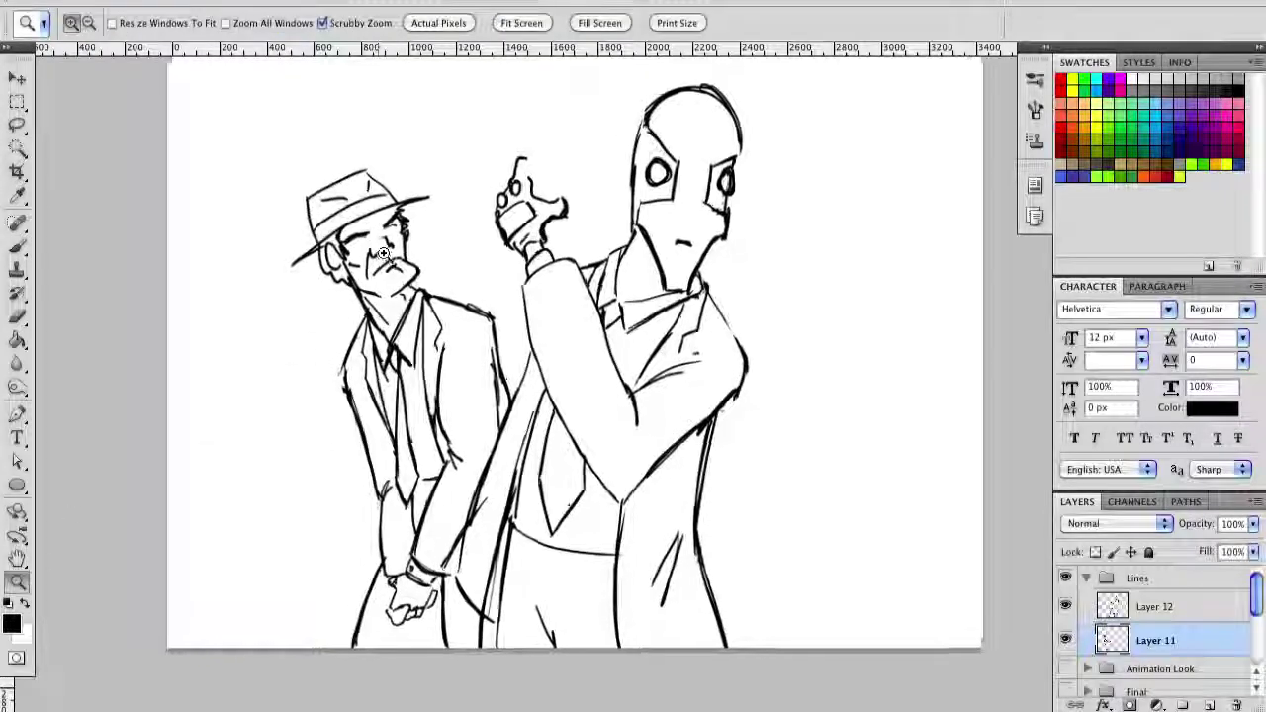
click(392, 270)
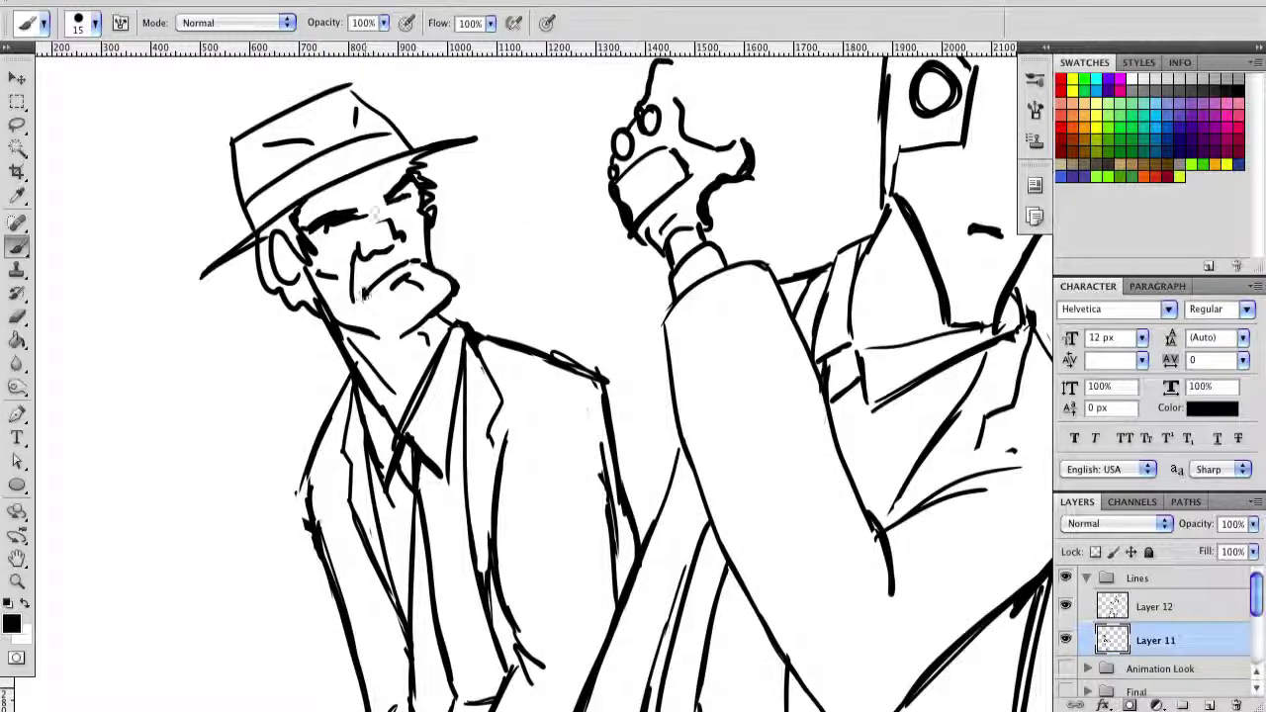
key(ctrl+z)
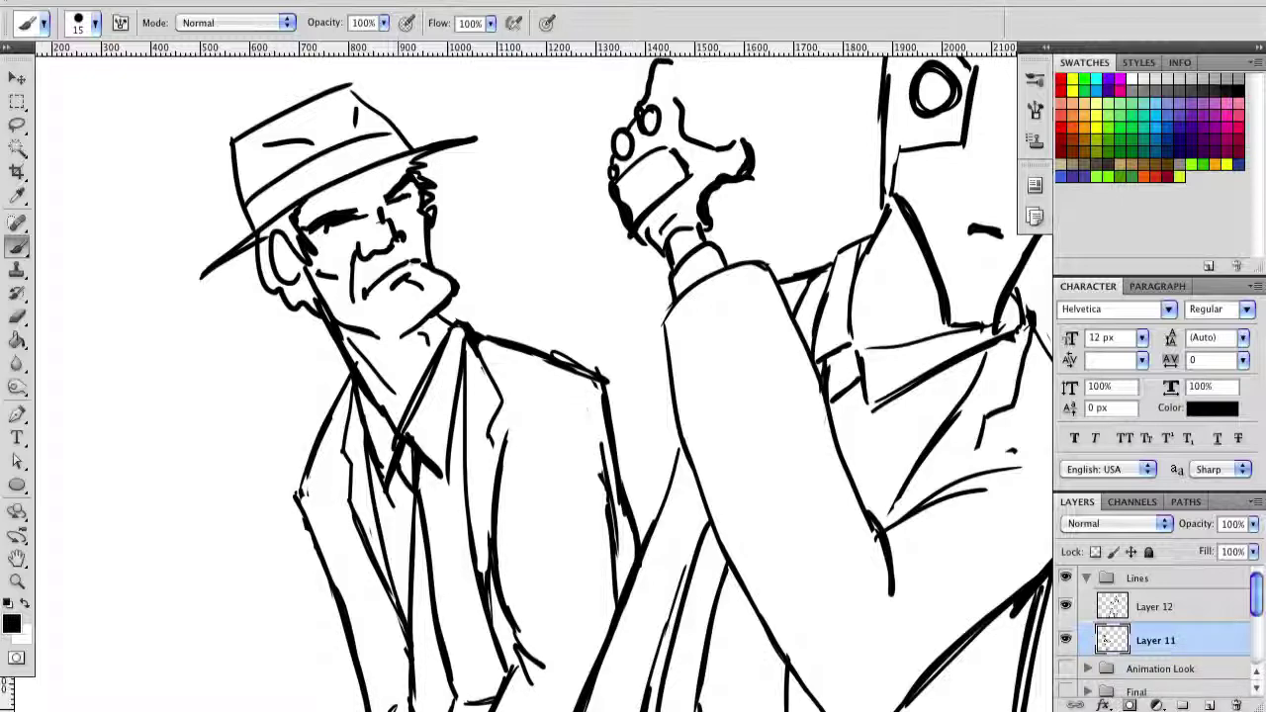
key(ctrl+0)
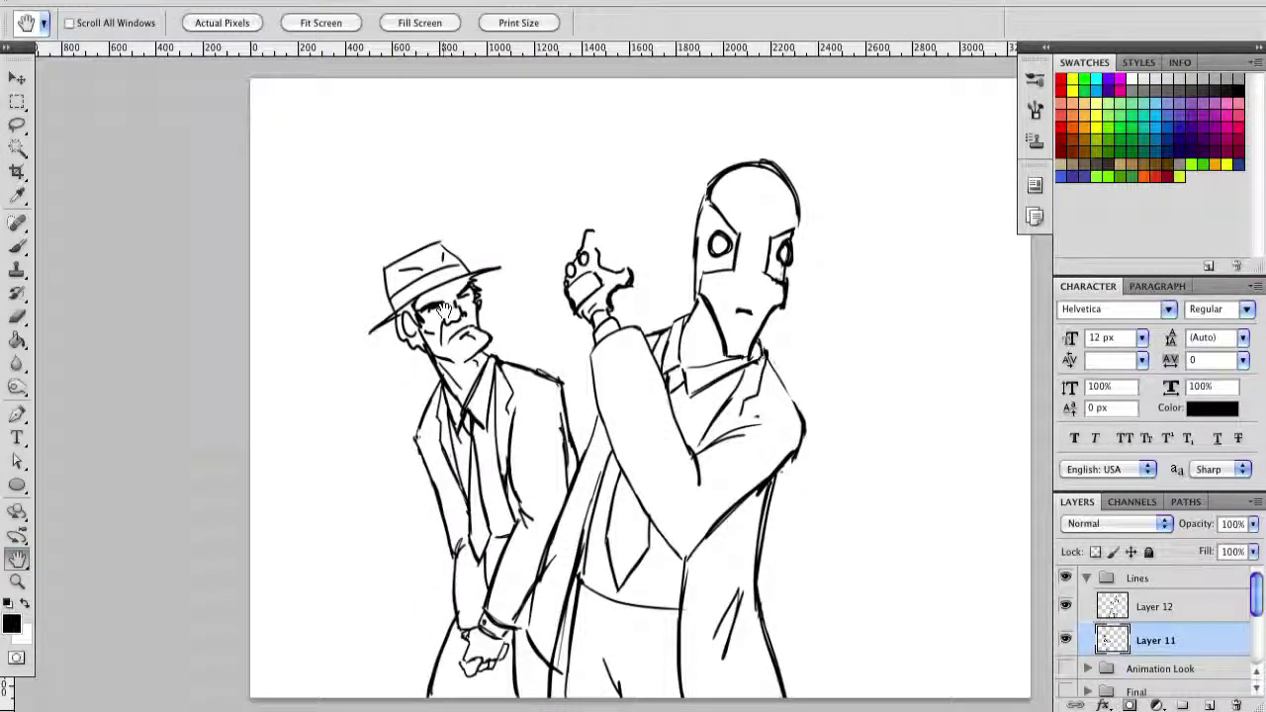
key(b)
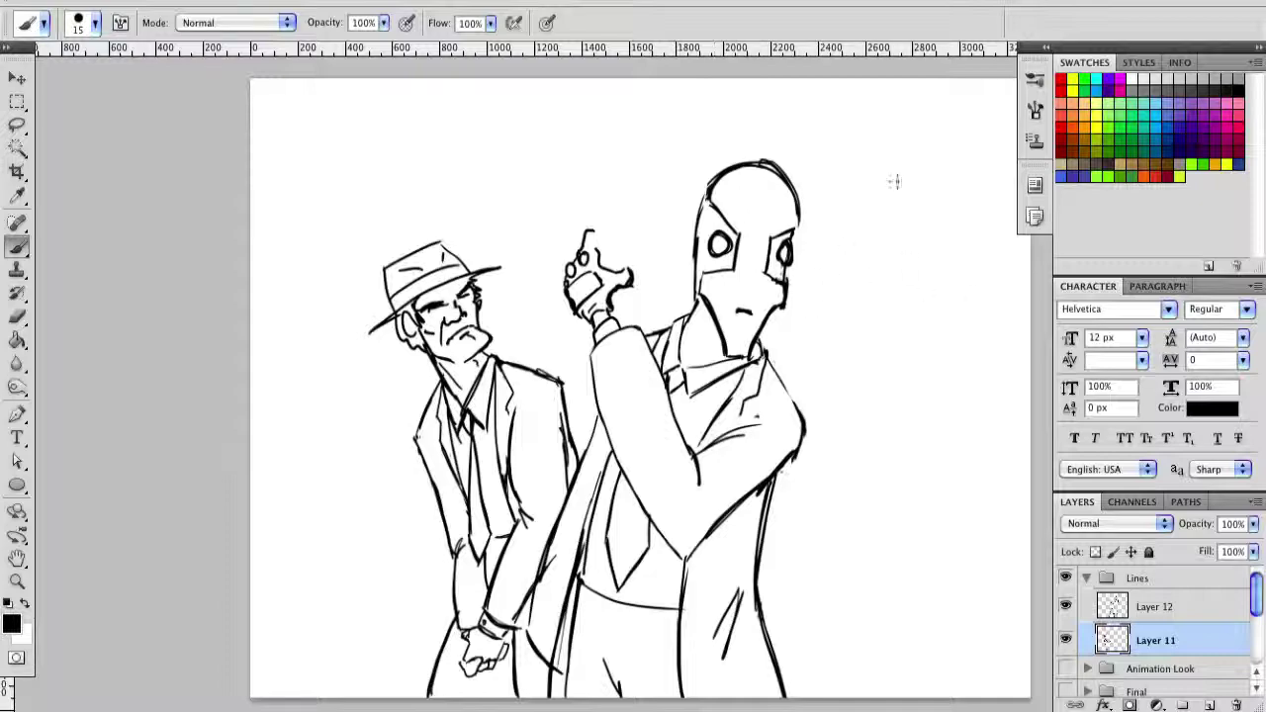